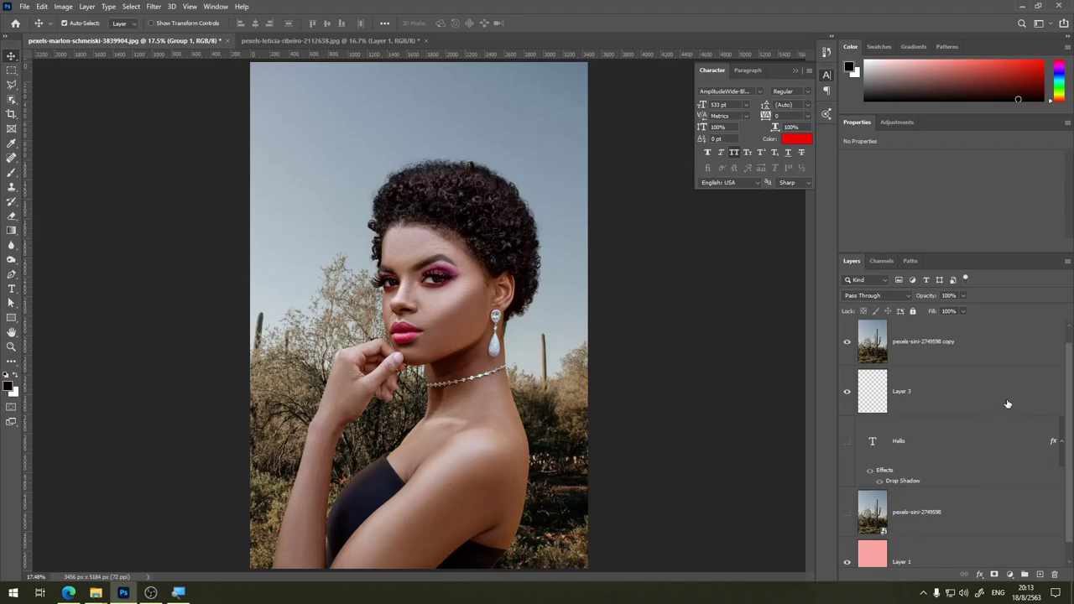
Step: Gather the portrait layers into Group 1, show the pexels-sini desert layer and hide Group 1
left_click(1008, 405)
scroll(1072, 409, "down", 1)
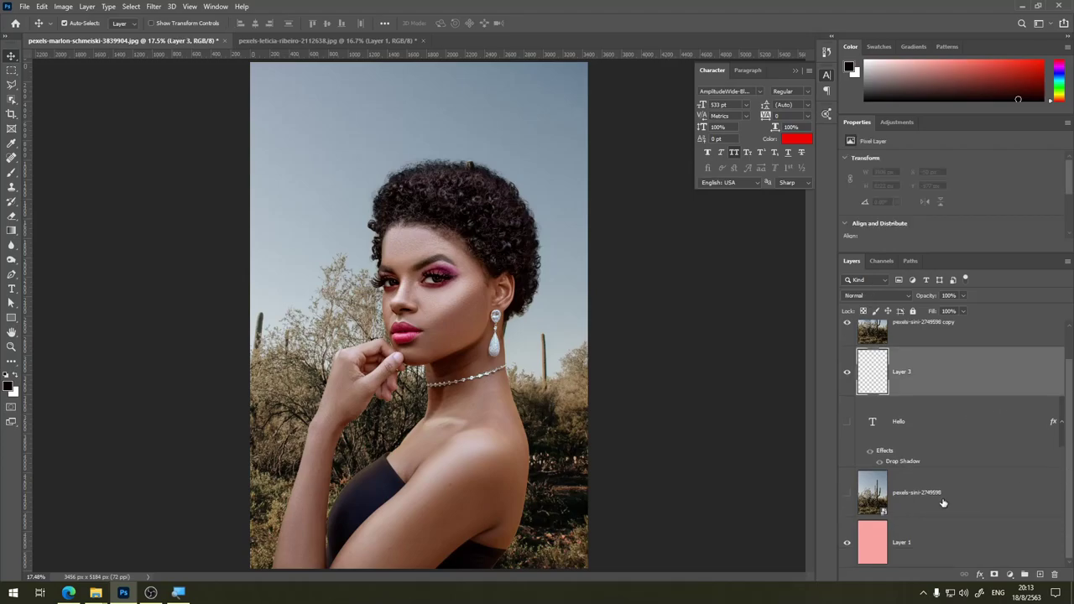
left_click(1050, 424, "shift")
scroll(1073, 403, "up", 2)
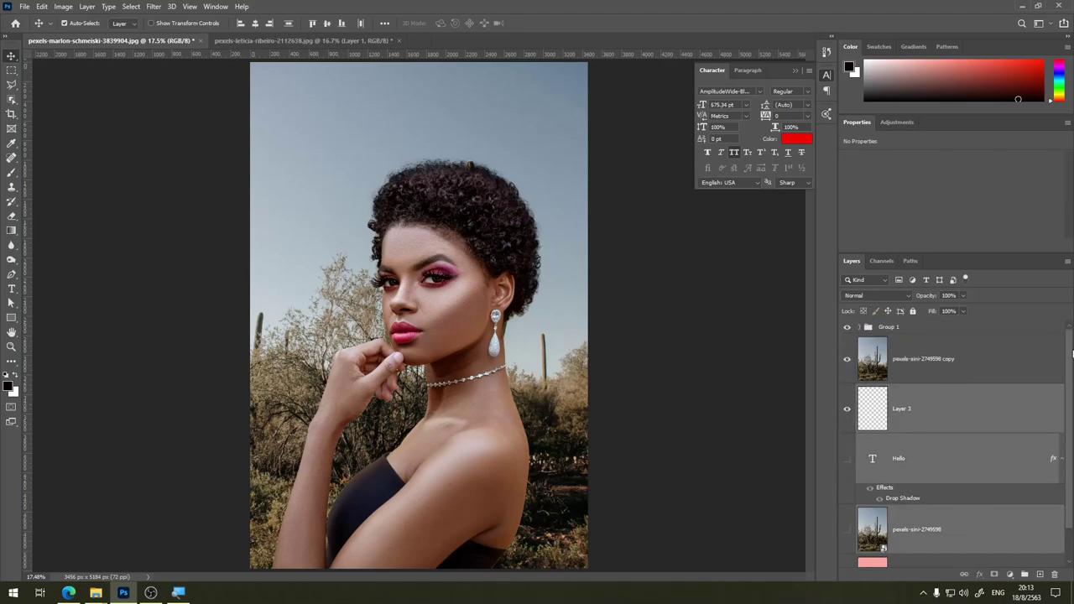
left_click(937, 380)
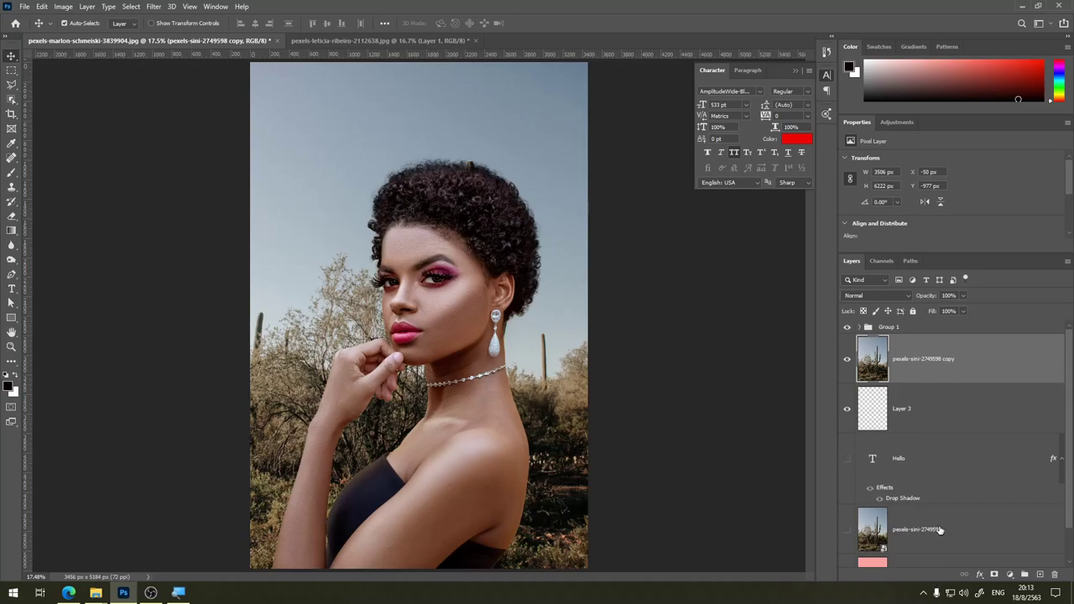
key("ctrl+z")
key("ctrl+z")
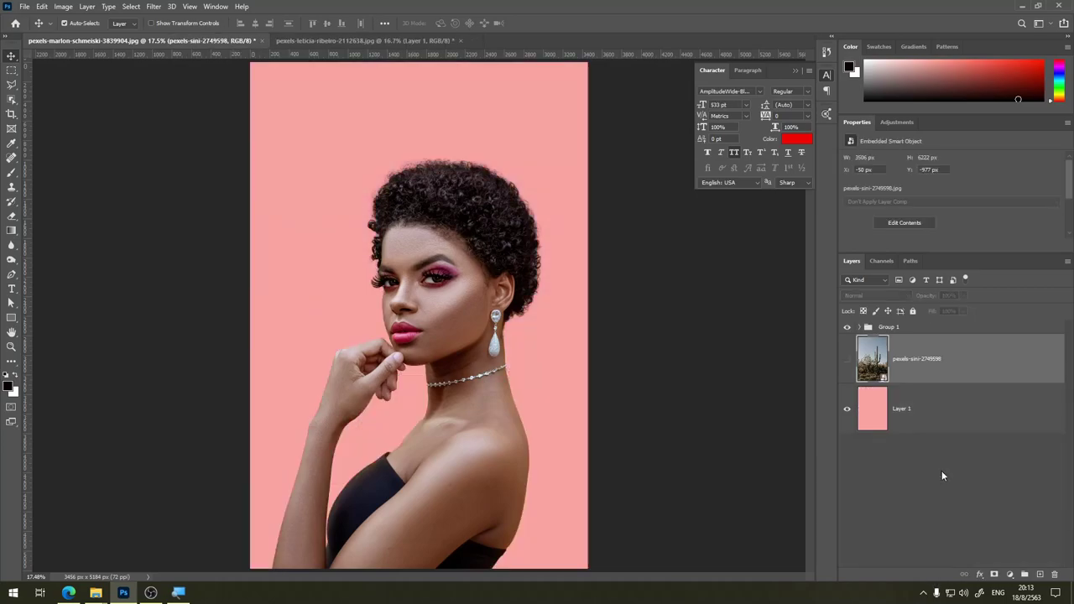
left_click(847, 359)
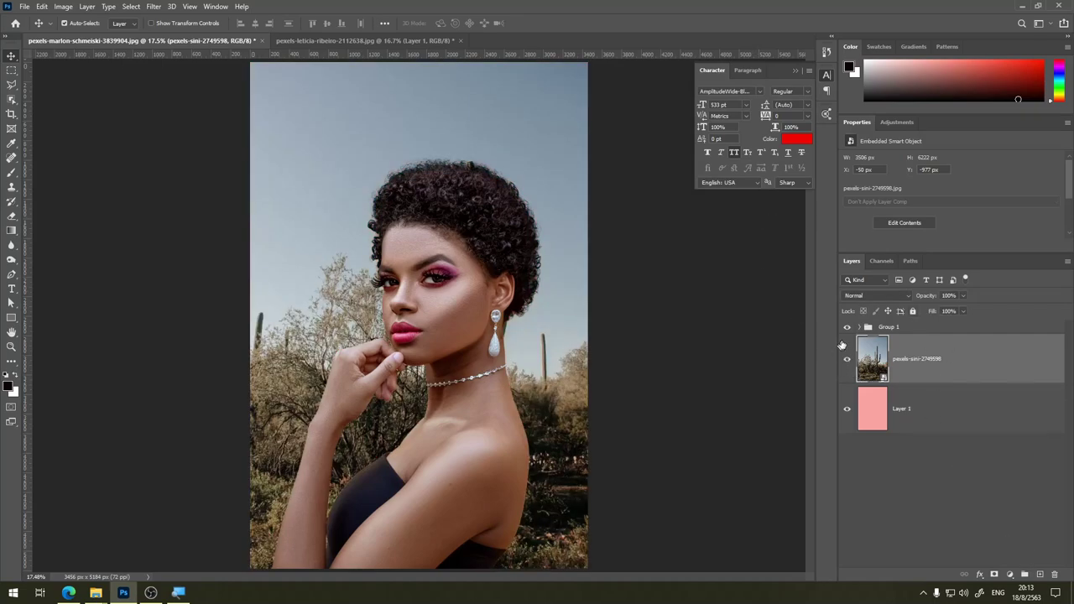
left_click(846, 327)
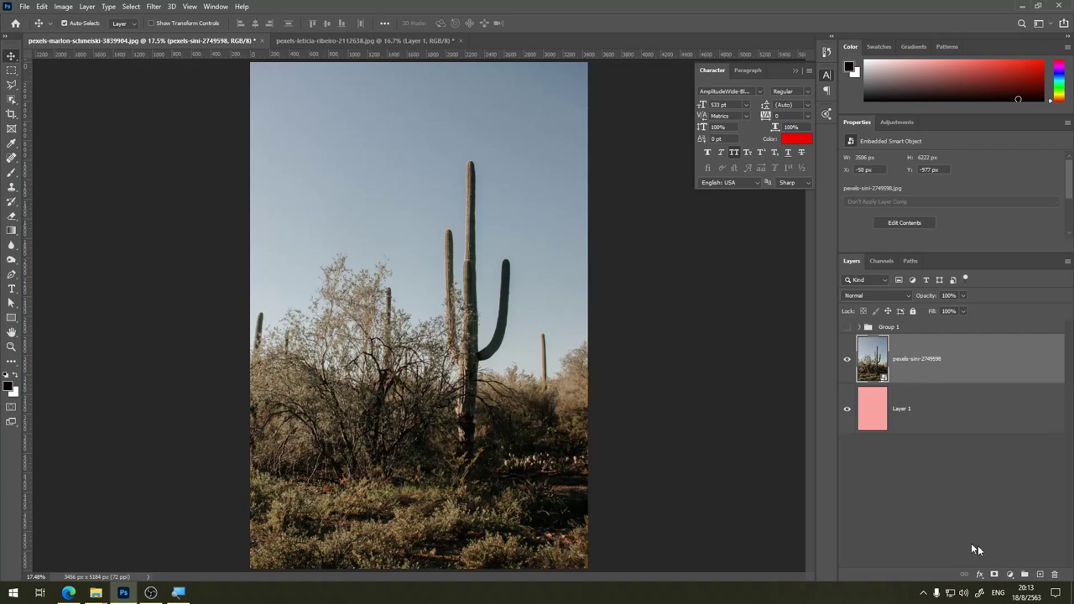
Step: Create a new empty Layer 2 above the cactus photo and review its blend modes
left_click(1040, 575)
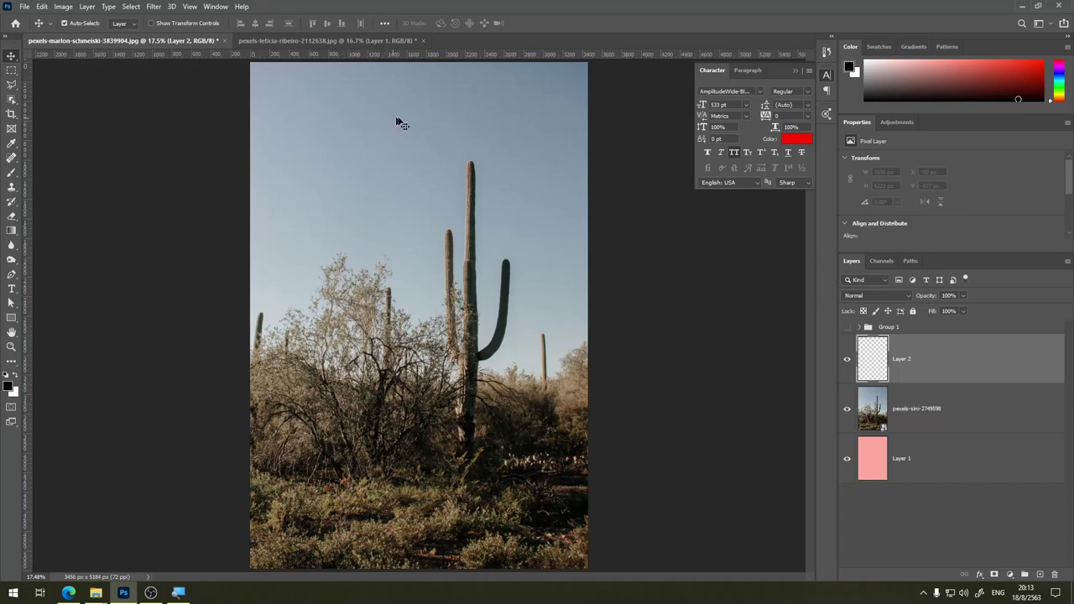
left_click(896, 295)
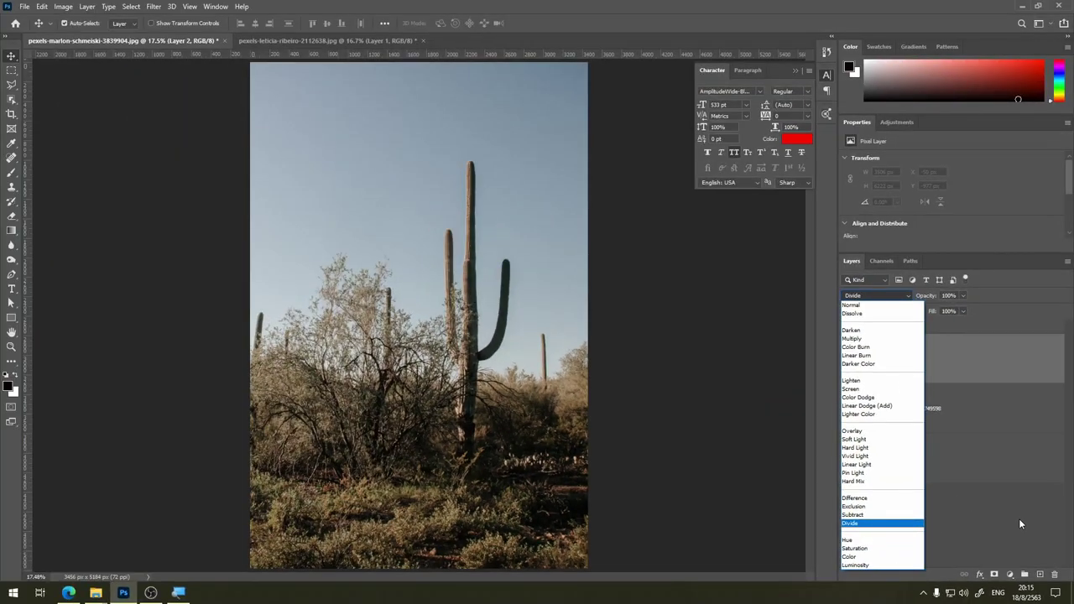
Step: Fill Layer 2 with a reversed white-to-black diagonal gradient using the Gradient Tool
left_click(1020, 524)
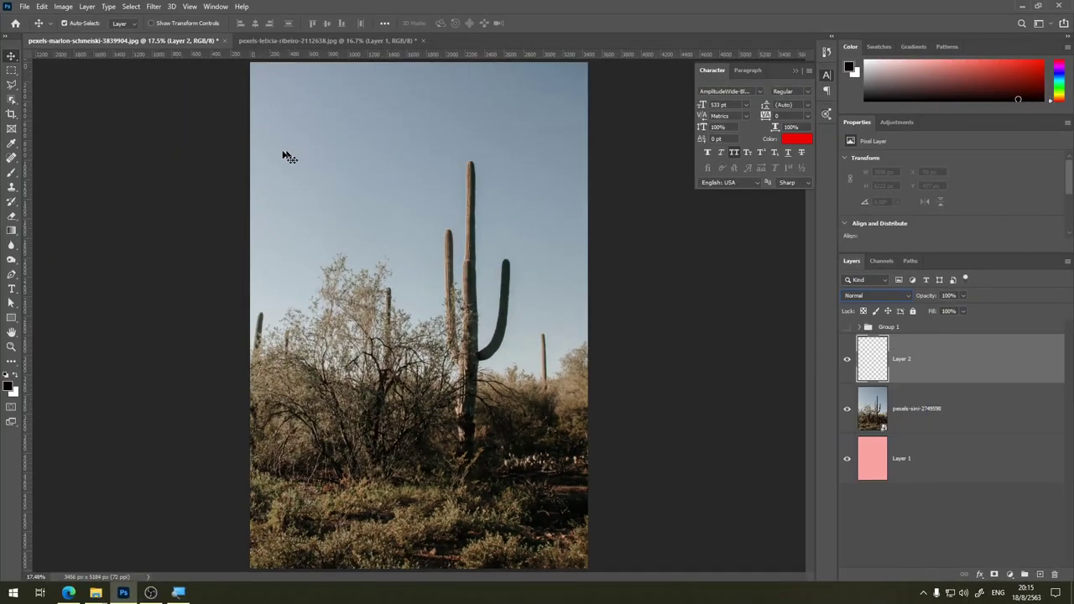
left_click(10, 233)
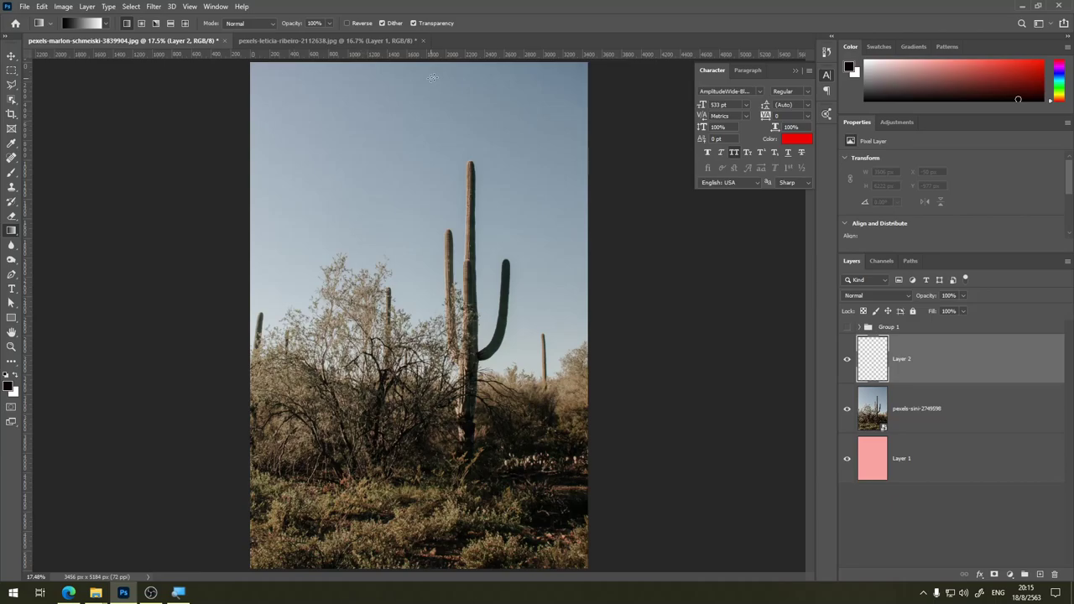
left_click_drag(419, 65, 443, 558)
key("ctrl+z")
left_click_drag(451, 168, 416, 437)
key("ctrl+z")
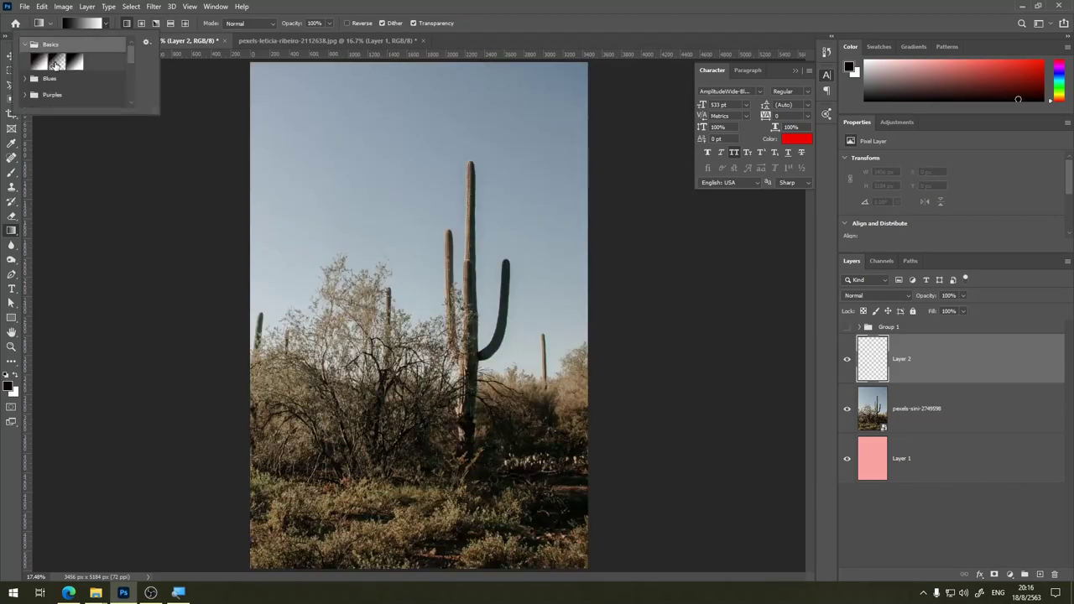
left_click_drag(408, 68, 289, 165)
key("ctrl+z")
left_click(352, 22)
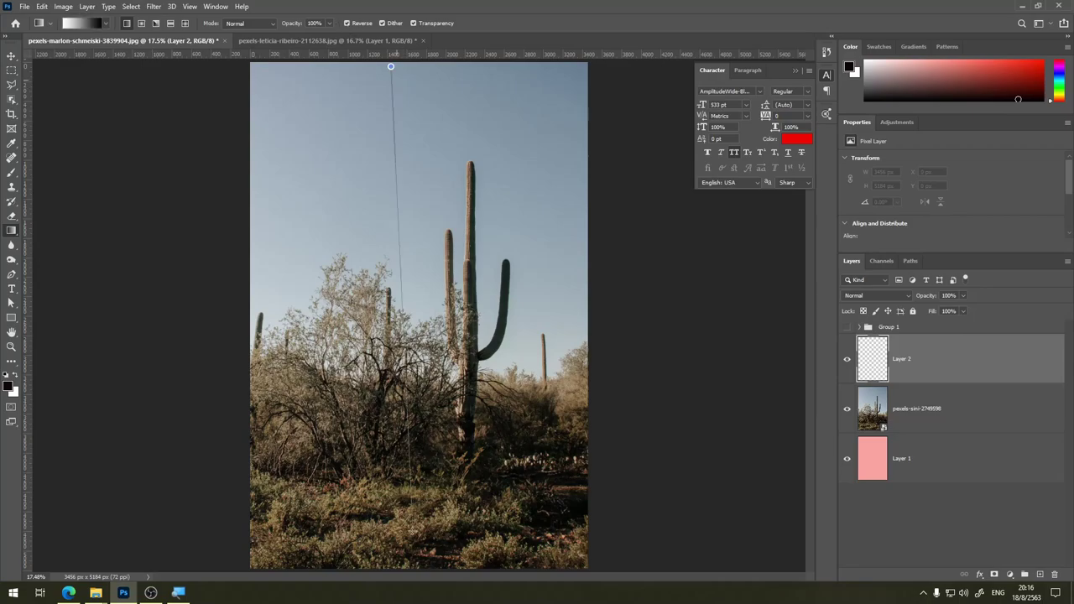
left_click_drag(395, 64, 369, 470)
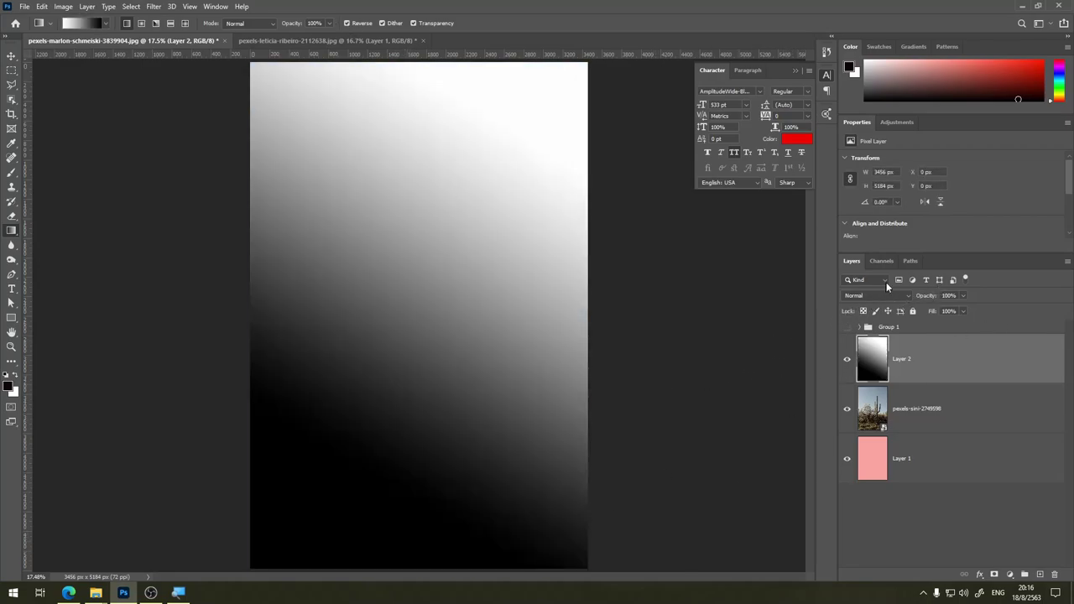
Step: Compare Layer 2 against the photo, then set its blend mode to Dissolve
left_click(847, 359)
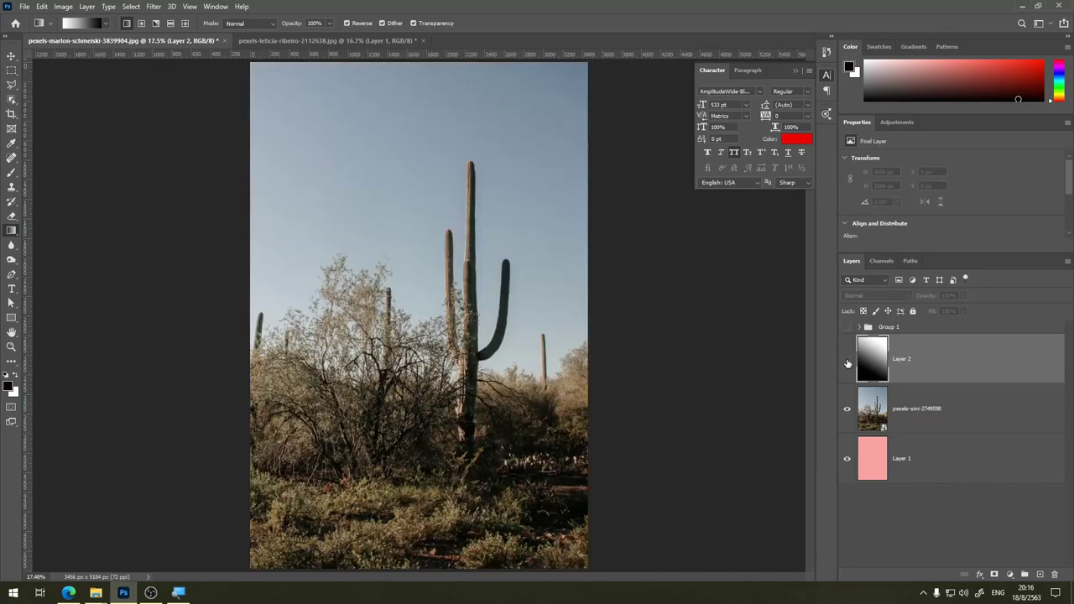
left_click(848, 361)
left_click(847, 361)
left_click(847, 360)
left_click(885, 297)
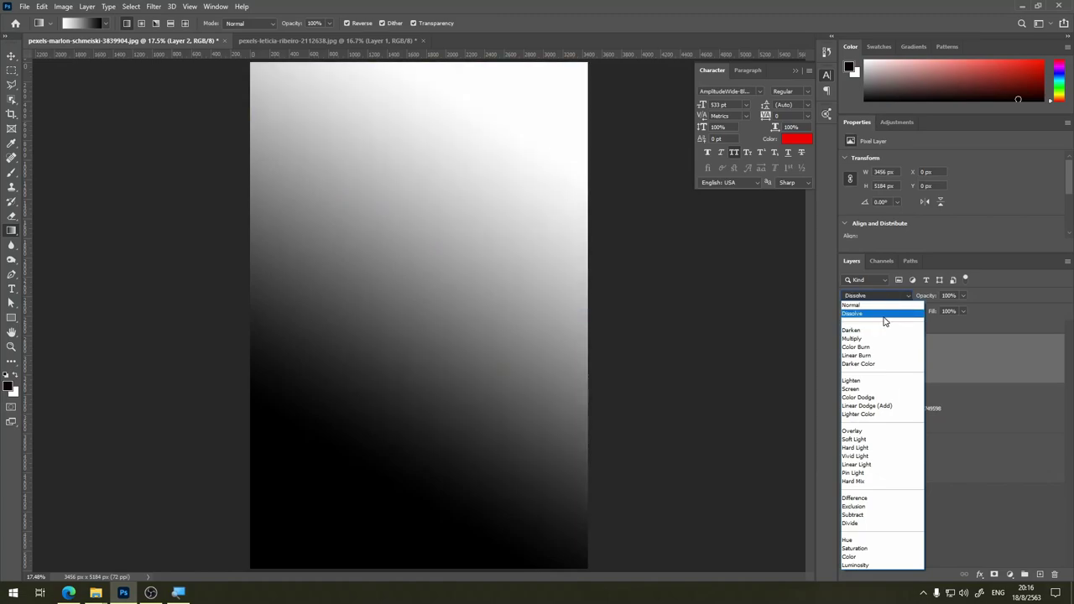
left_click(883, 315)
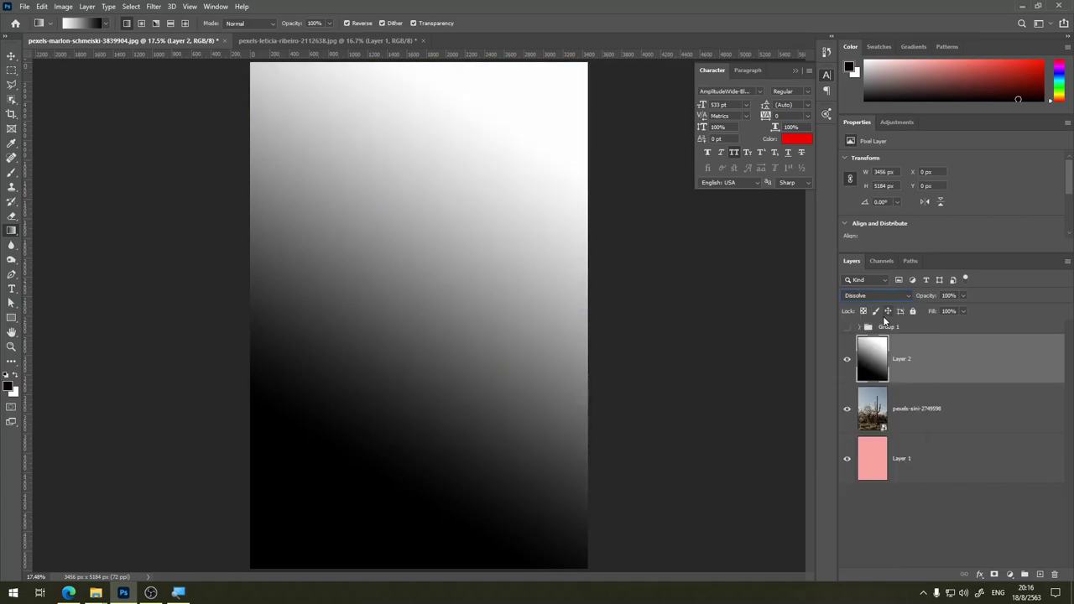
Step: Test Layer 2 at lower opacity and in Normal mode, then return it to Dissolve
left_click(963, 295)
left_click_drag(943, 312, 949, 310)
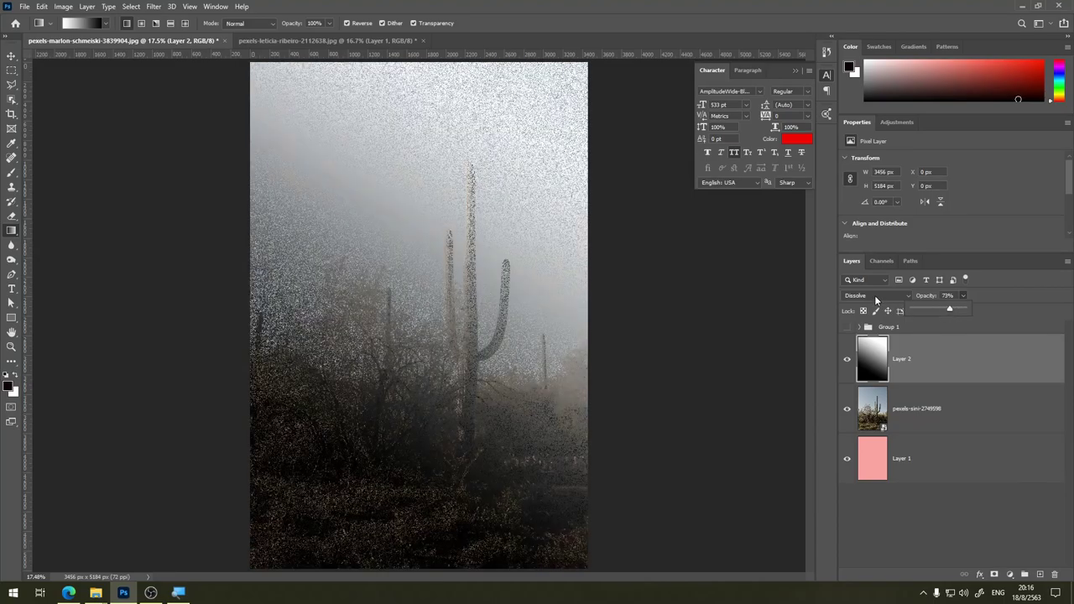
left_click(874, 295)
left_click(872, 309)
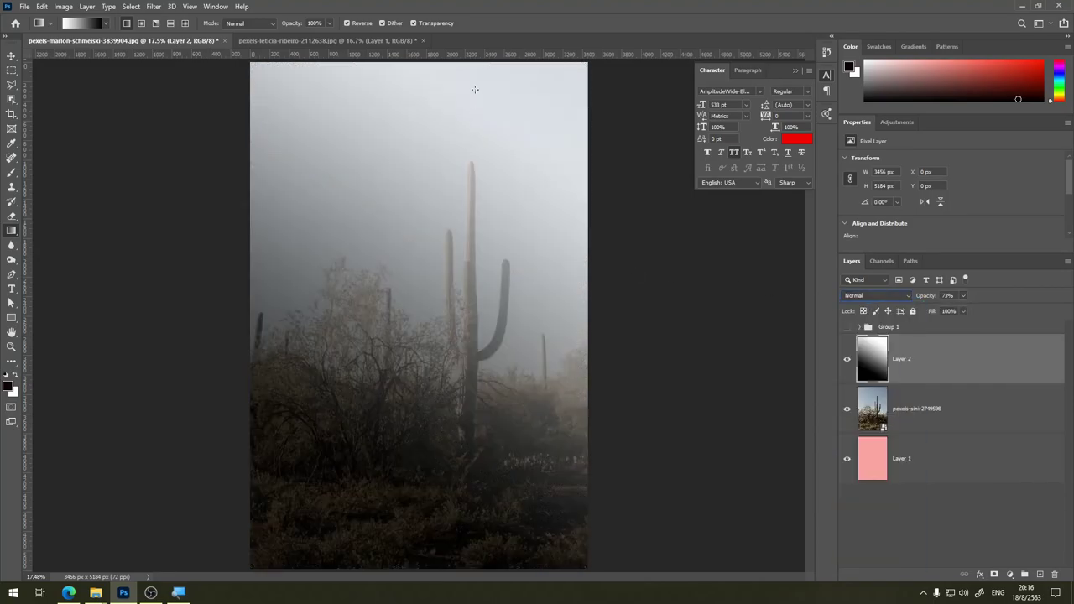
left_click(904, 299)
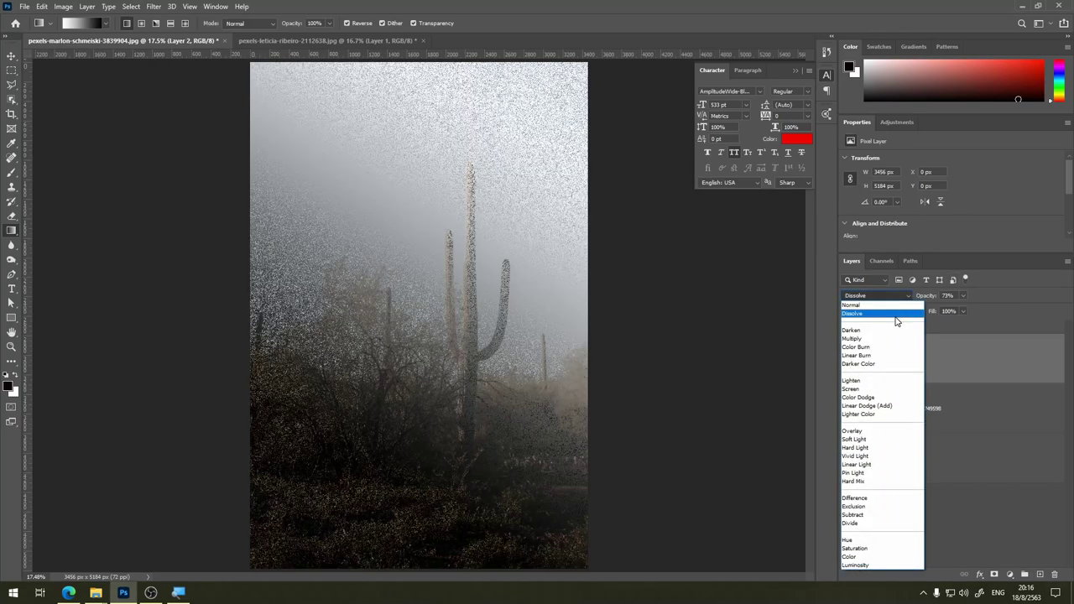
left_click(895, 315)
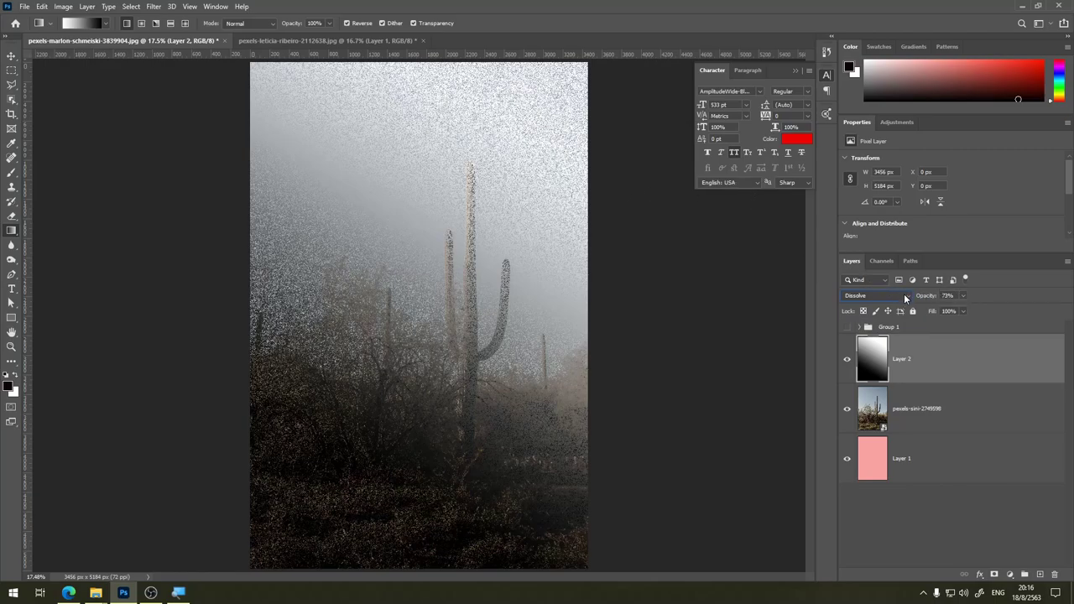
left_click(876, 297)
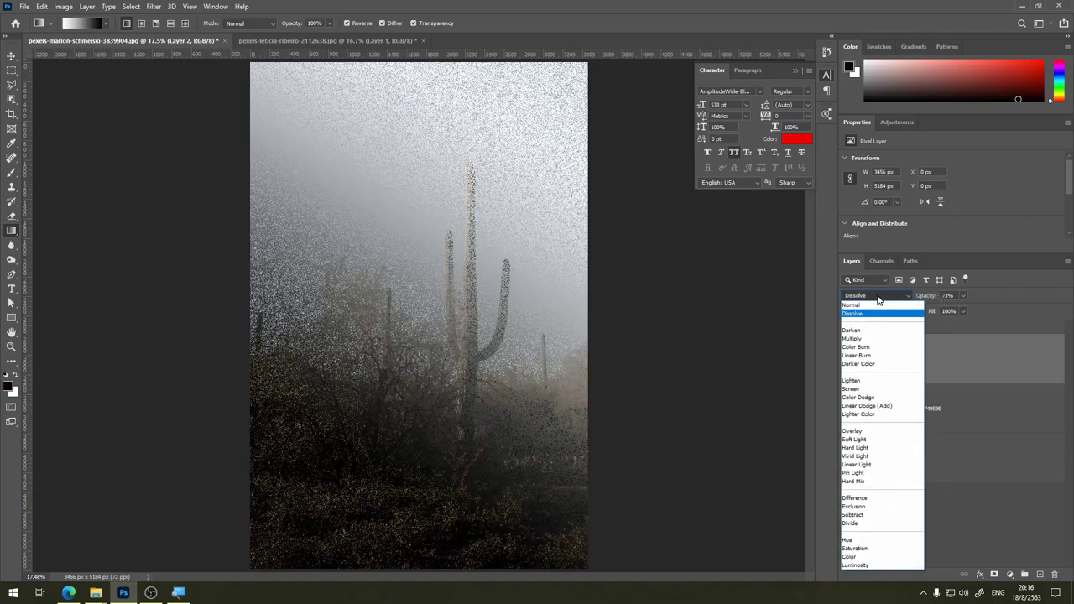
left_click(963, 295)
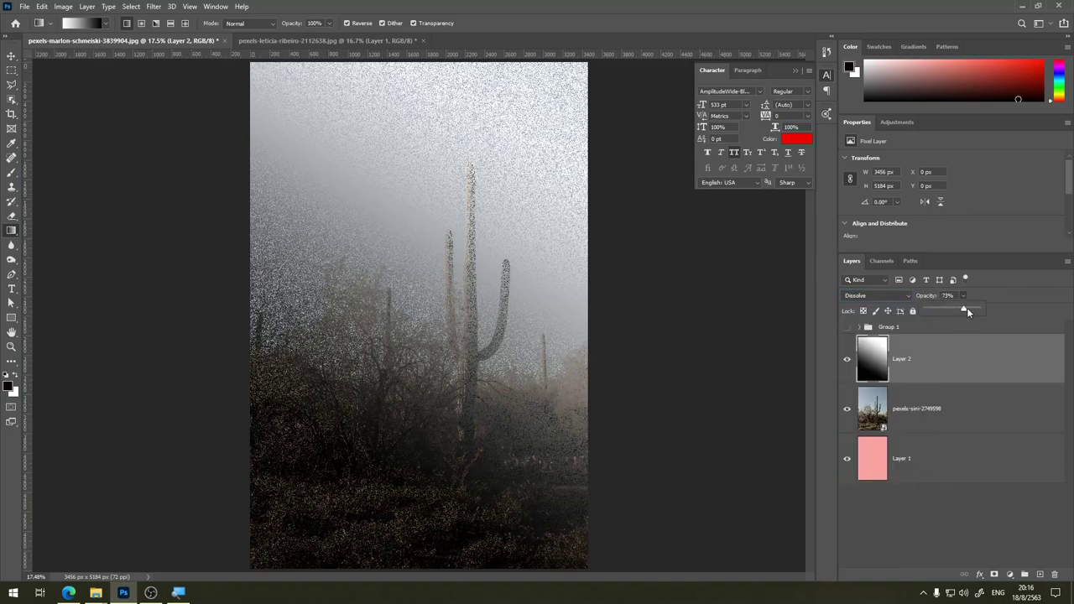
Step: Restore Layer 2 to 100% opacity, try Darken, then use Multiply while previewing other modes
left_click_drag(966, 310, 983, 311)
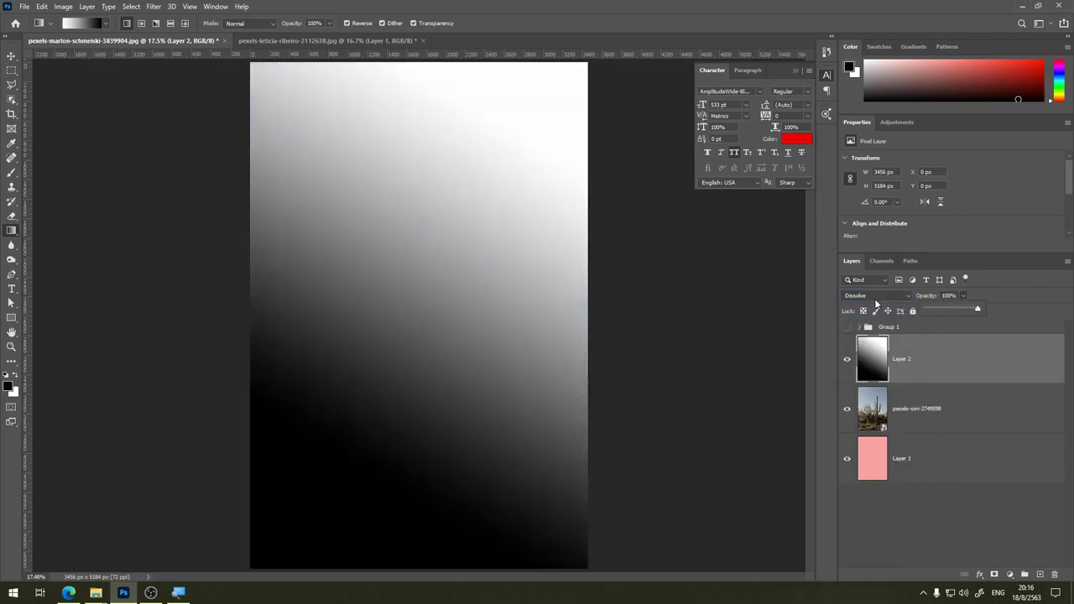
left_click(874, 296)
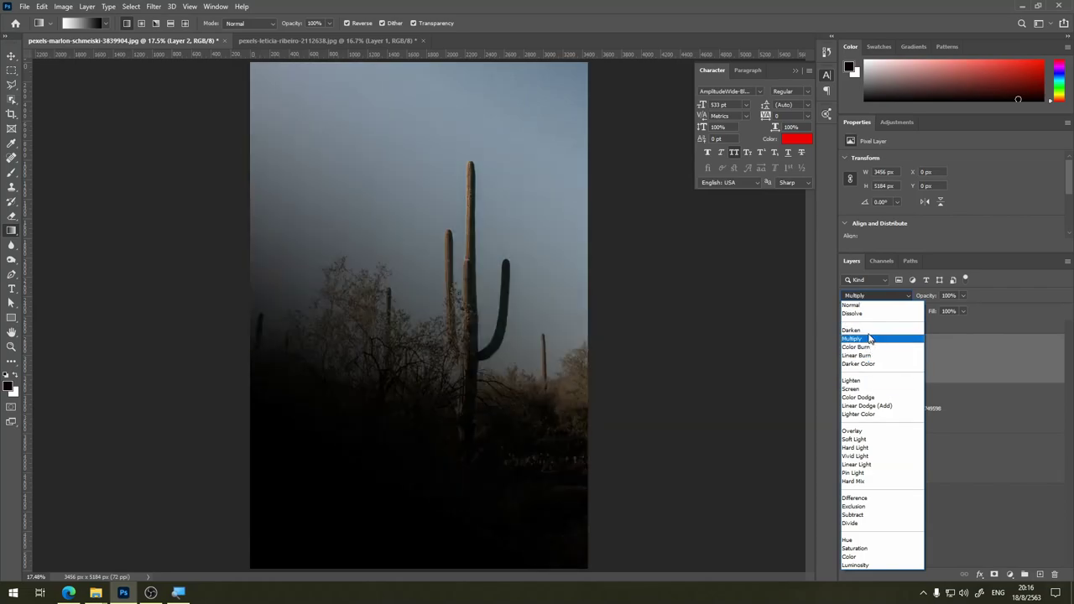
left_click(867, 331)
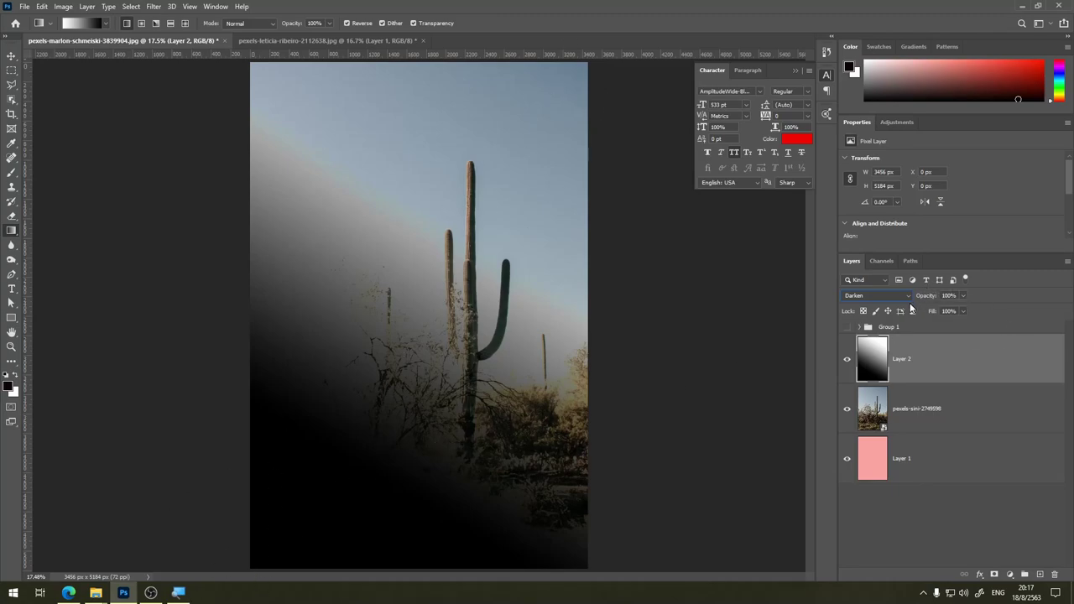
left_click(894, 294)
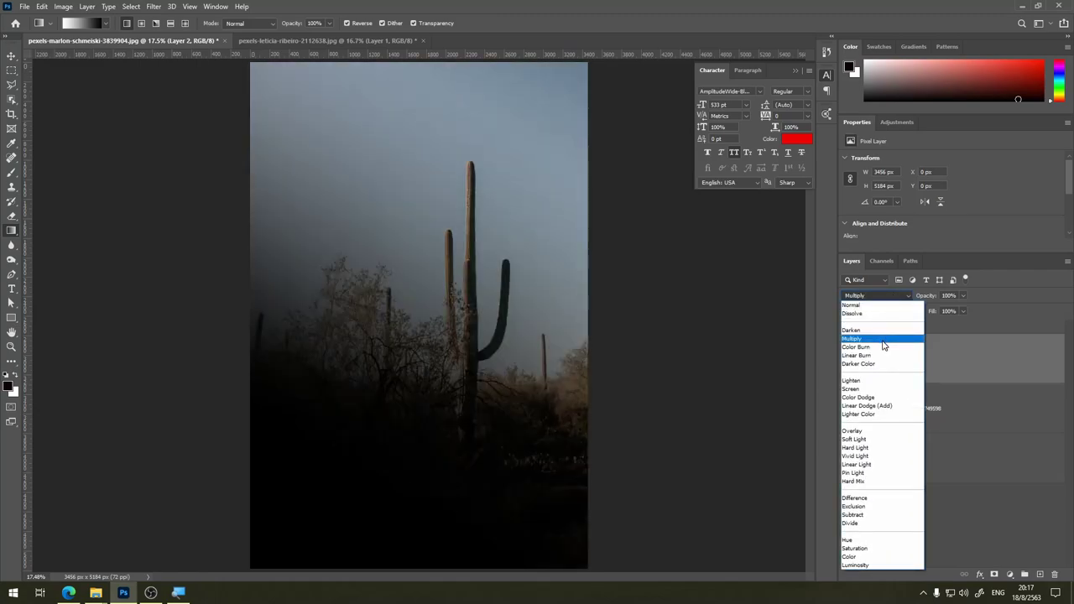
left_click(882, 342)
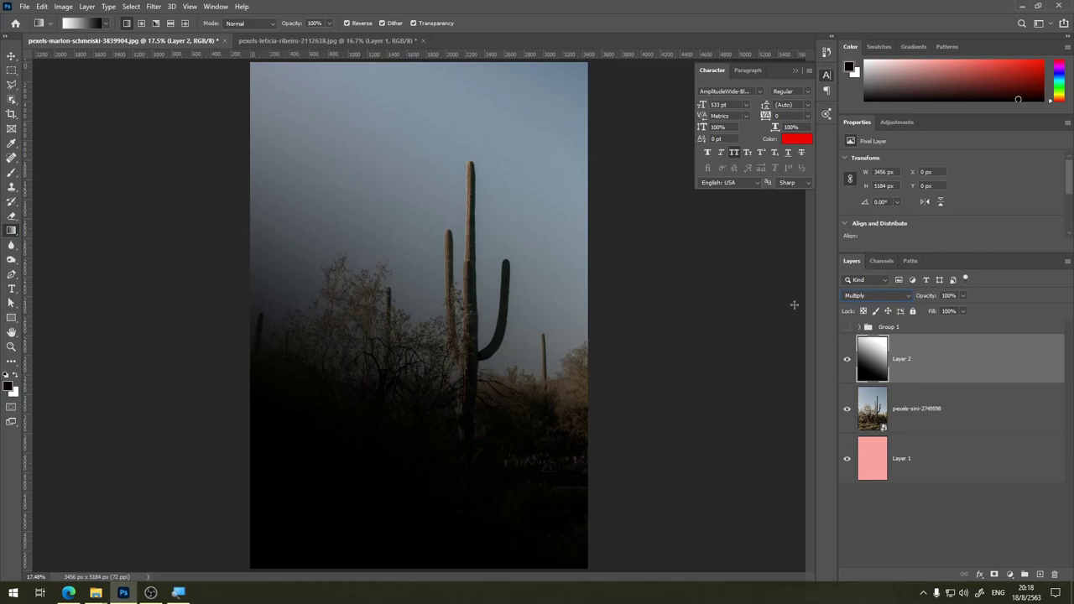
left_click(864, 298)
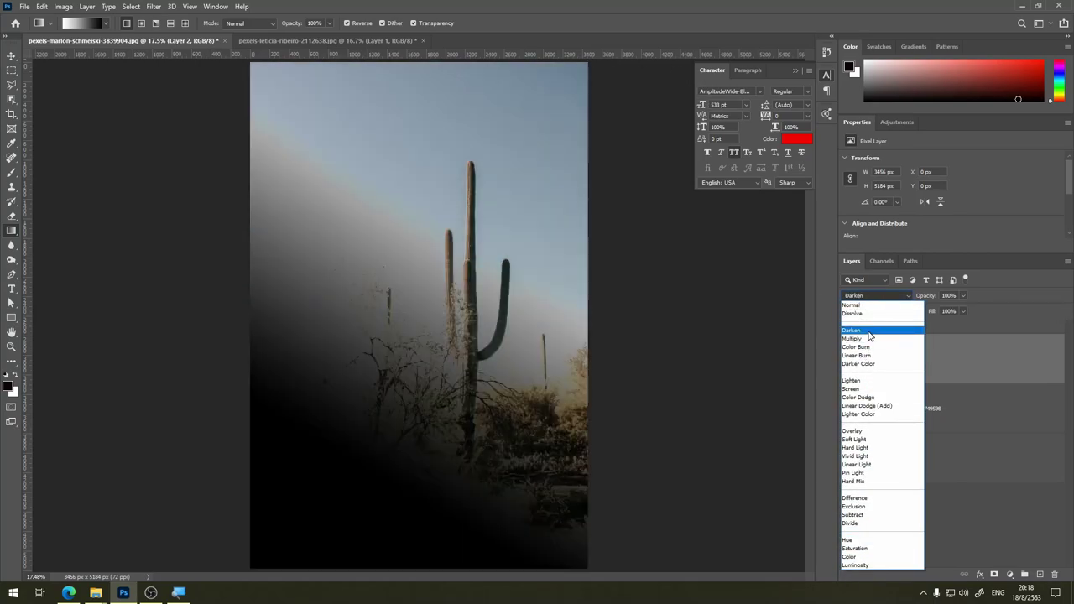
key("Down")
key("Down")
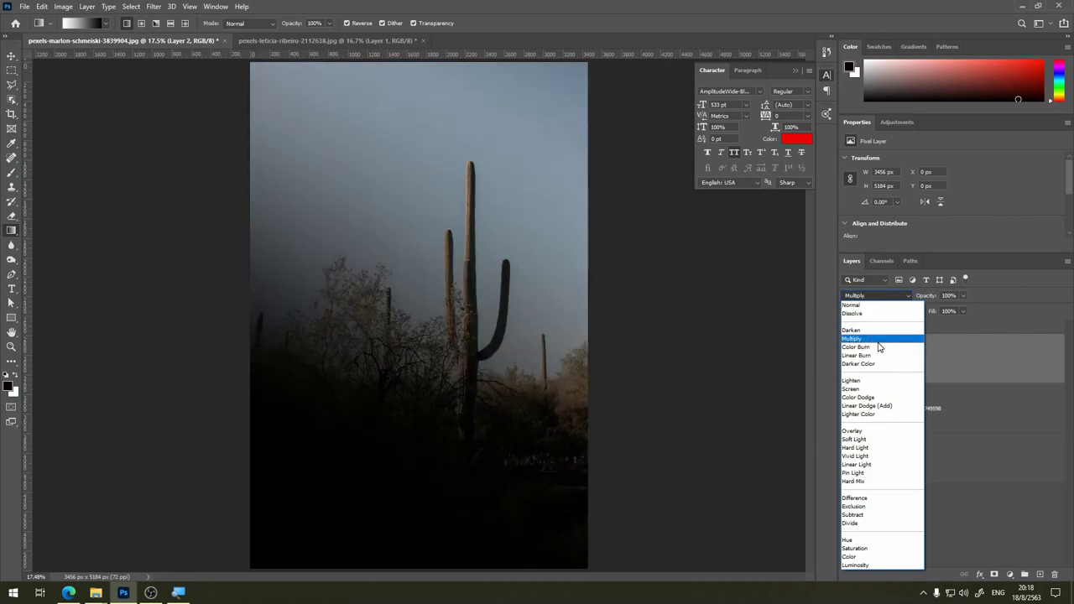
Step: Set Layer 2 to Color Burn at 77% opacity and zoom in on the photo
left_click(878, 351)
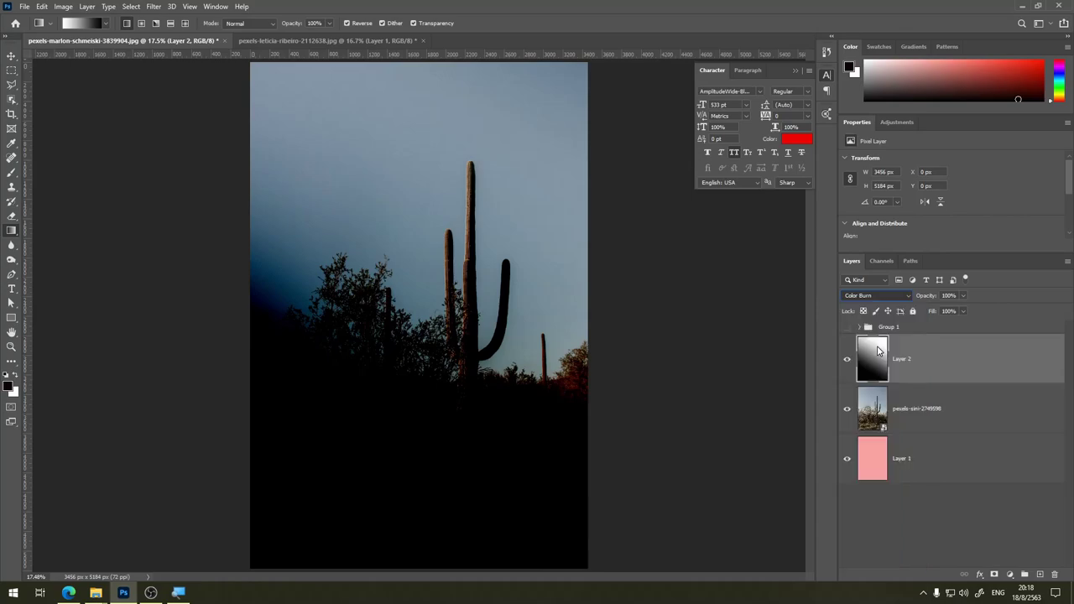
left_click(964, 296)
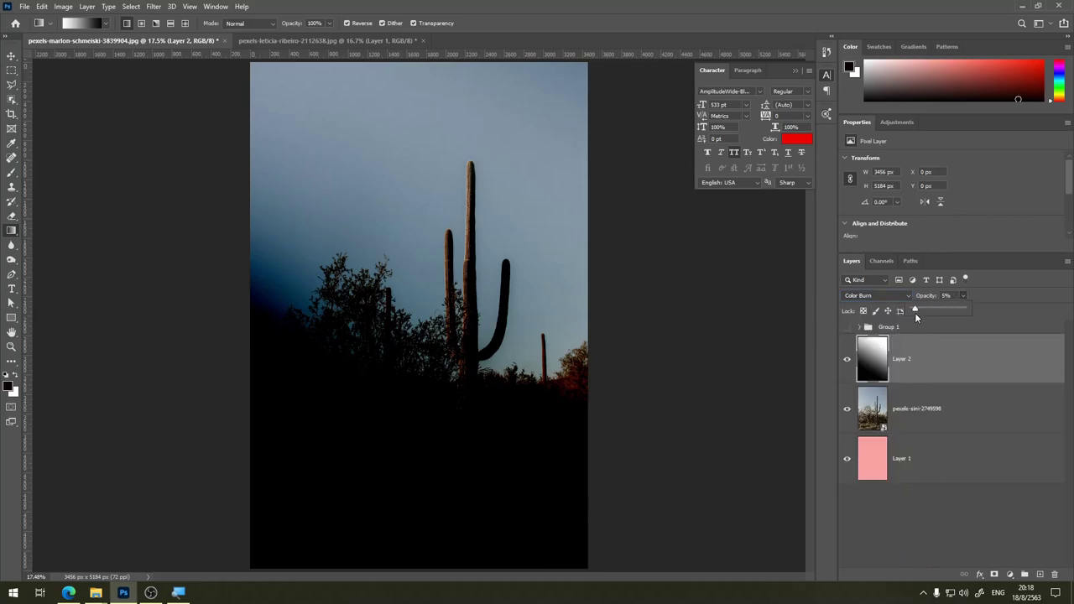
left_click_drag(914, 312, 947, 311)
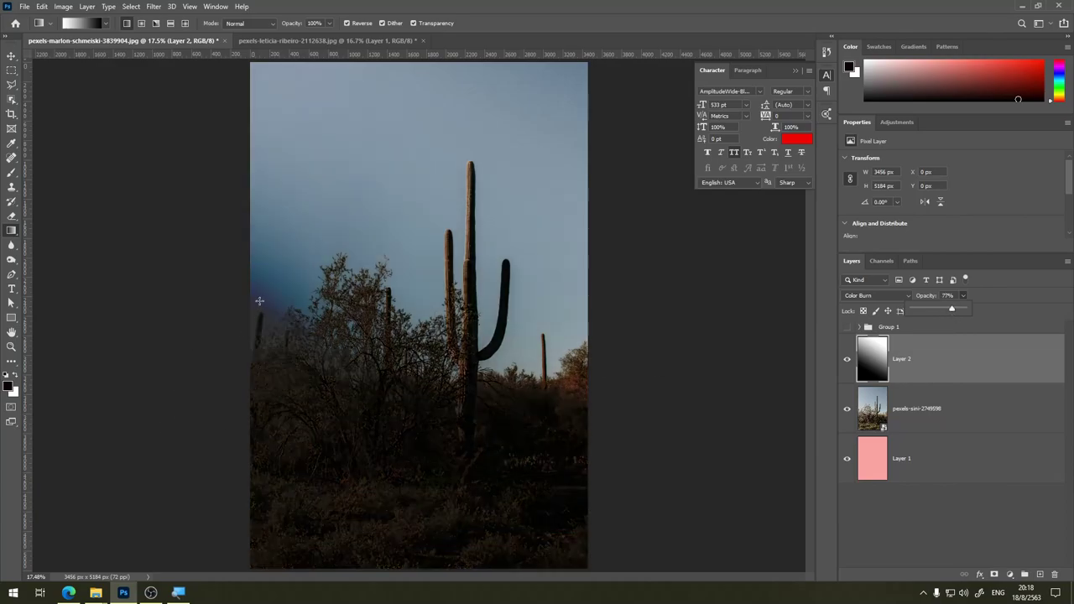
scroll(259, 301, "up", 2)
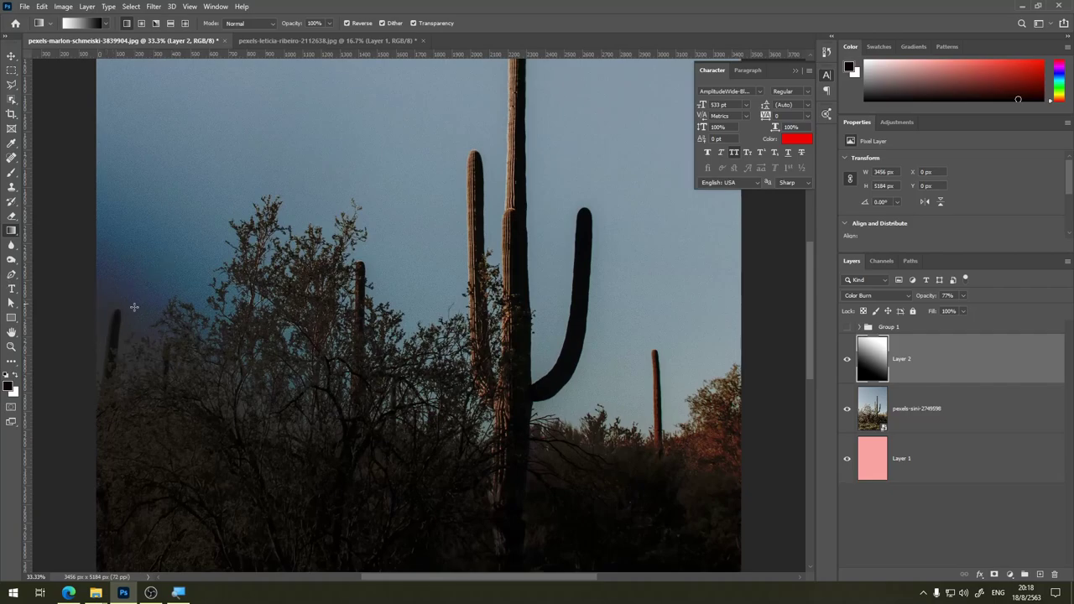
left_click(872, 296)
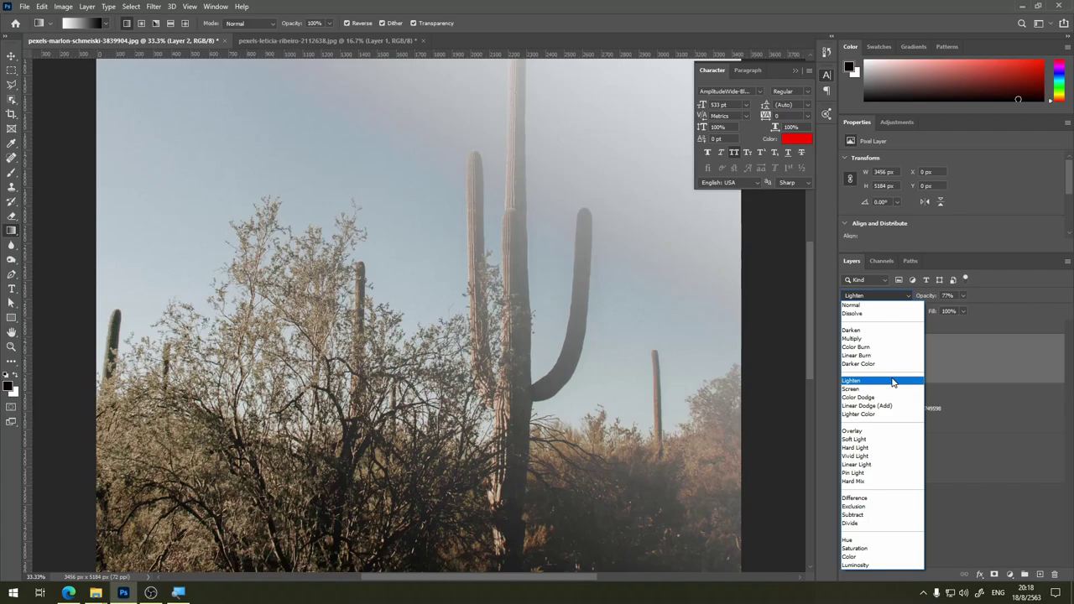
Step: Try Lighten on Layer 2, zoom back out, then choose Color Dodge blending
left_click(893, 382)
key("ctrl+minus")
key("ctrl+minus")
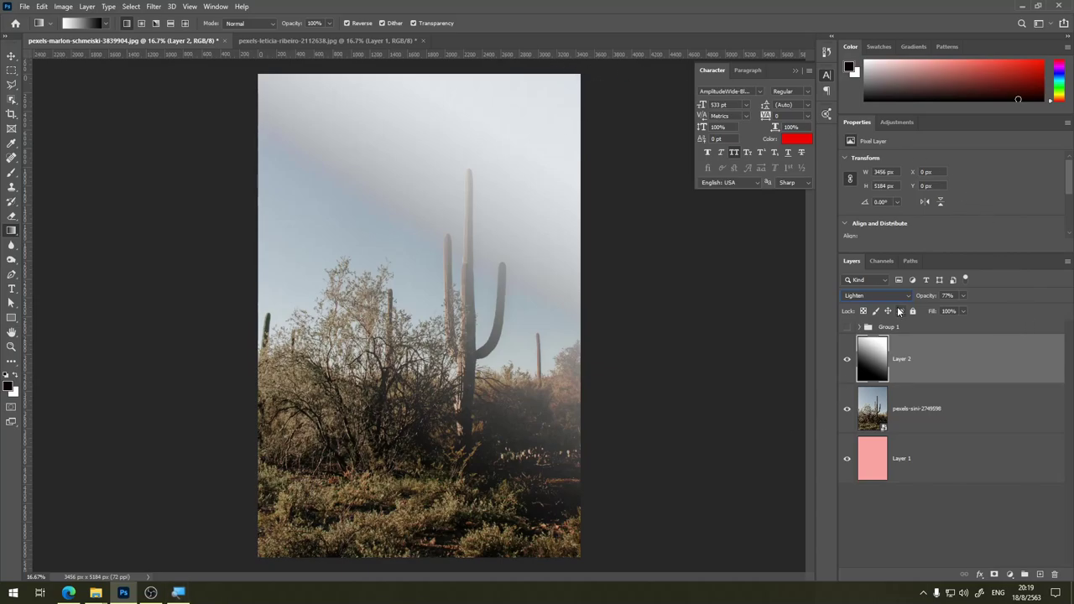
left_click(899, 299)
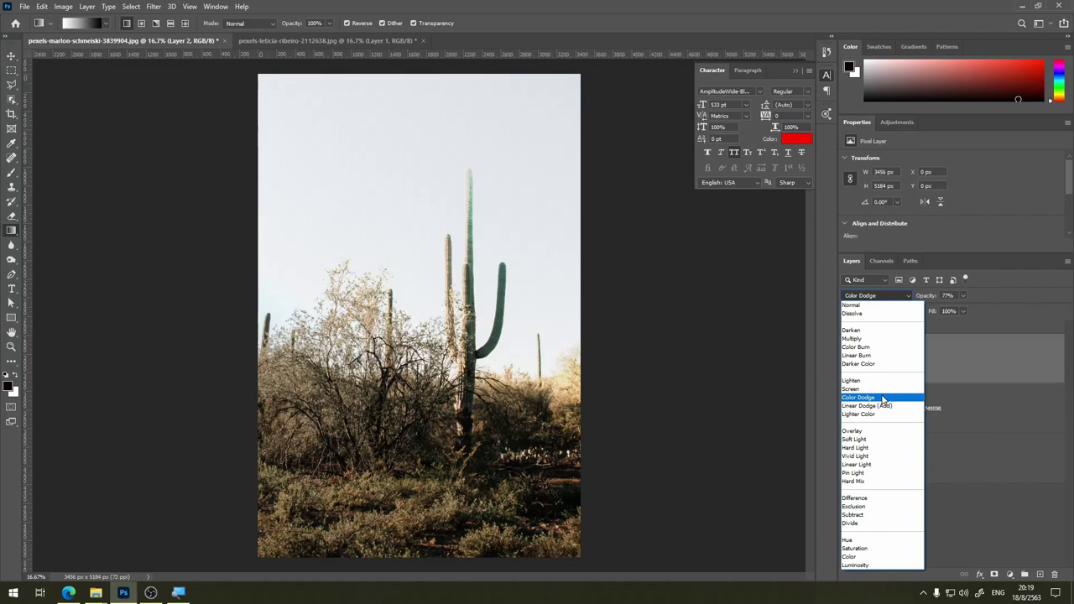
left_click(876, 399)
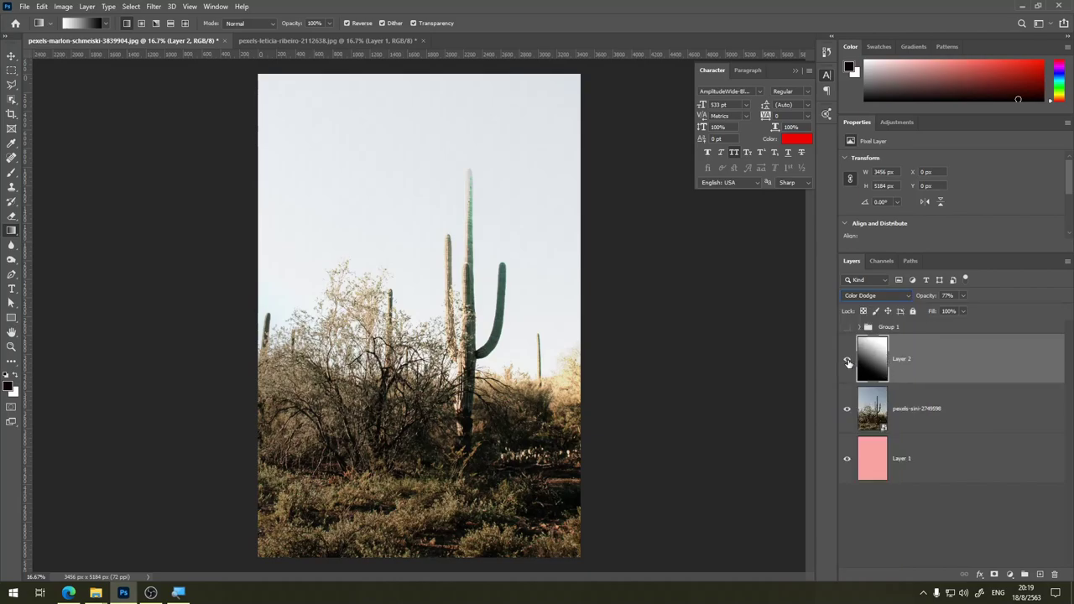
Step: Hide Layer 2, add new Layer 3, and set a red 511 px soft round brush
left_click(846, 359)
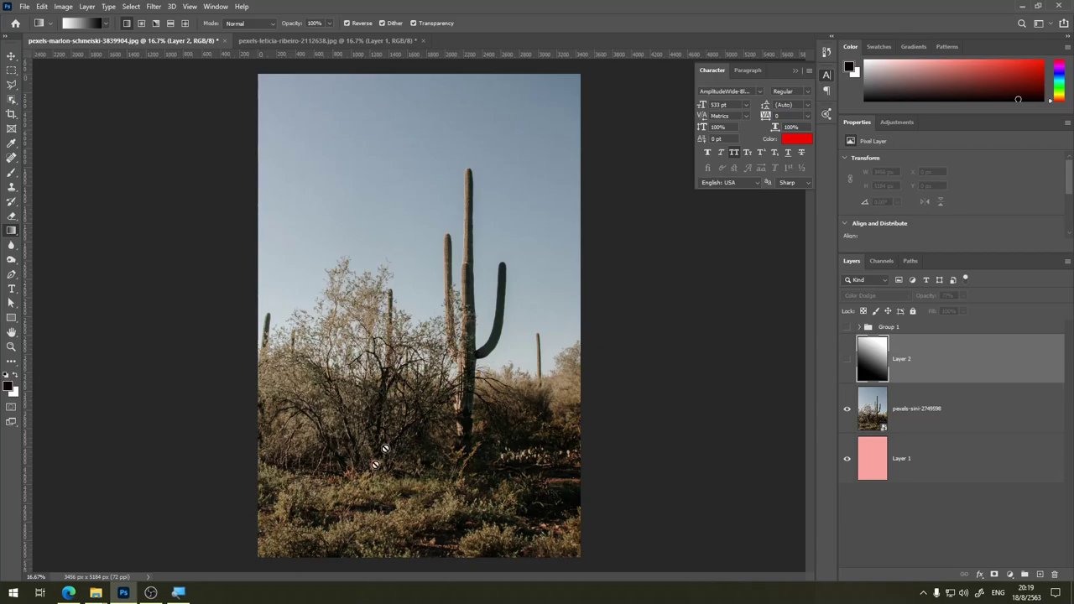
left_click(1040, 575)
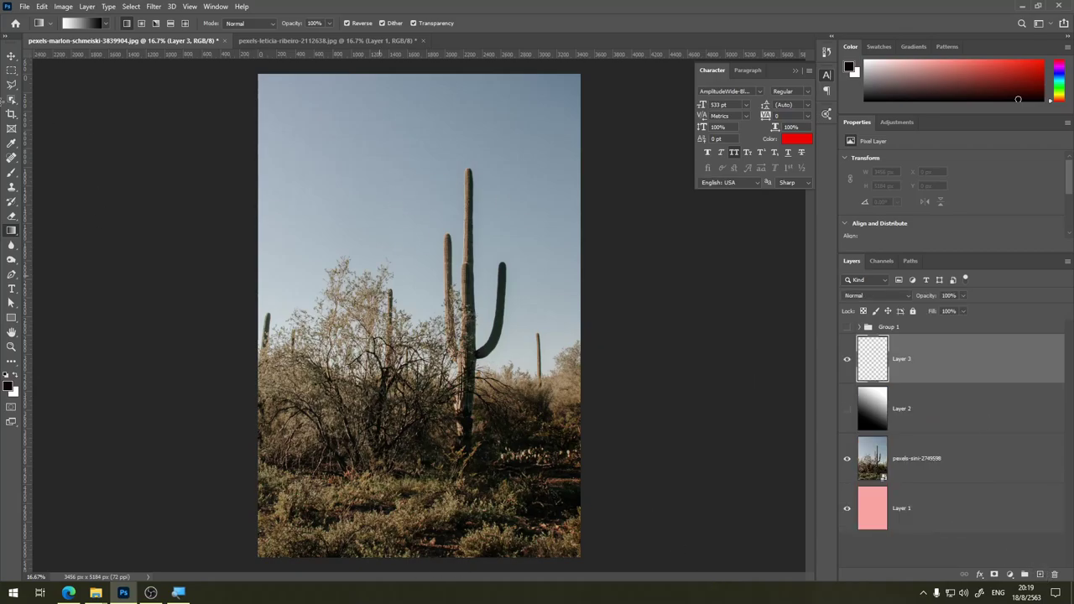
left_click(13, 172)
left_click_drag(1014, 64, 1039, 61)
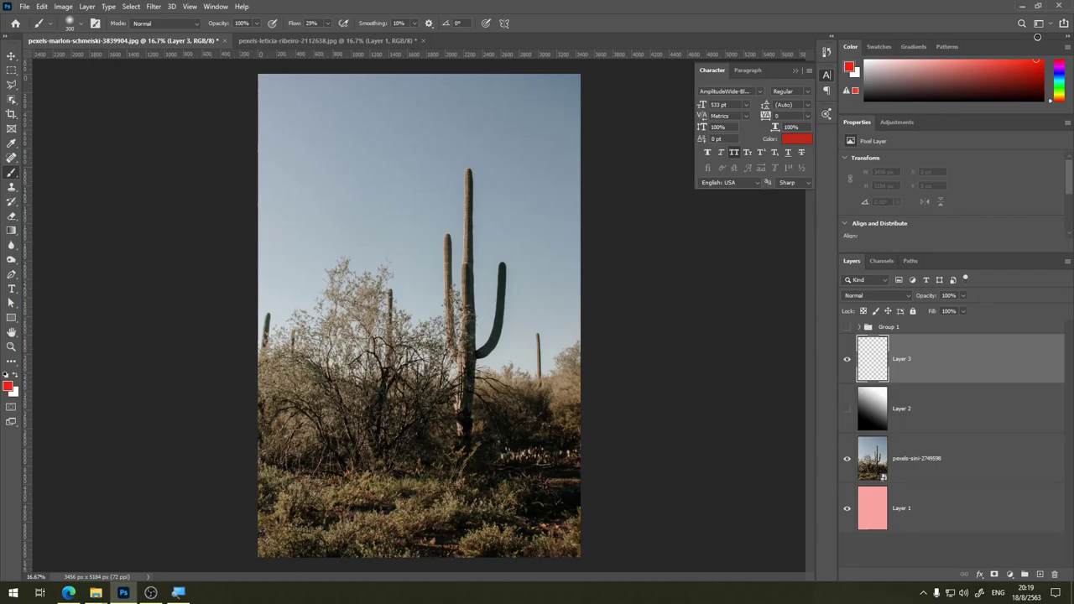
right_click(451, 344)
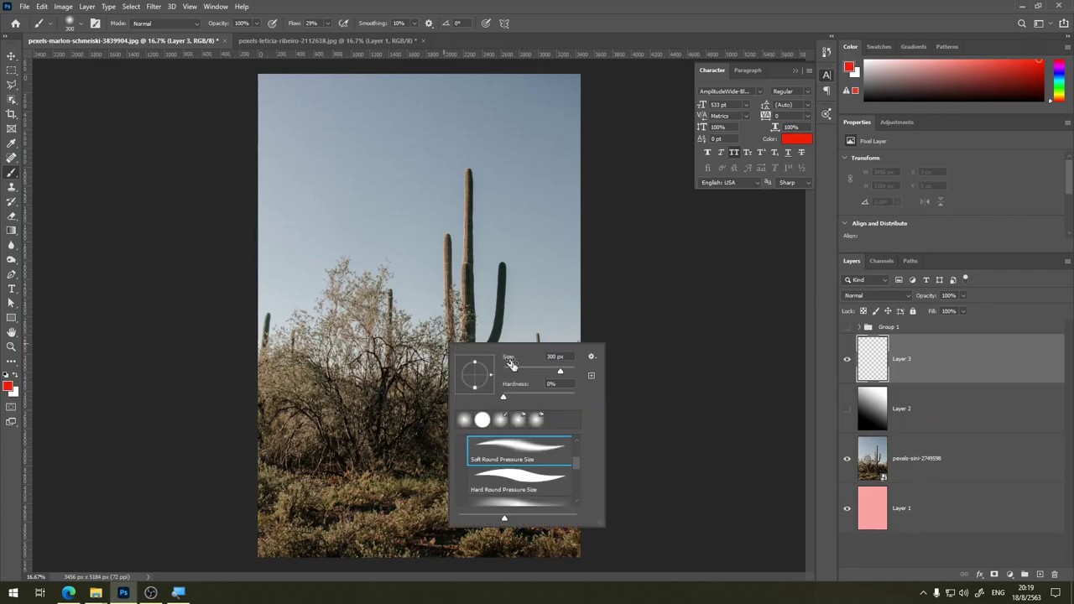
left_click_drag(562, 370, 570, 370)
Step: Paint red strokes, undo them, and repaint a soft red blob at the cactus base
left_click_drag(384, 453, 578, 218)
mouse_move(269, 193)
left_mouse_down()
mouse_move(408, 437)
mouse_move(417, 412)
mouse_move(439, 400)
left_mouse_up()
key("z")
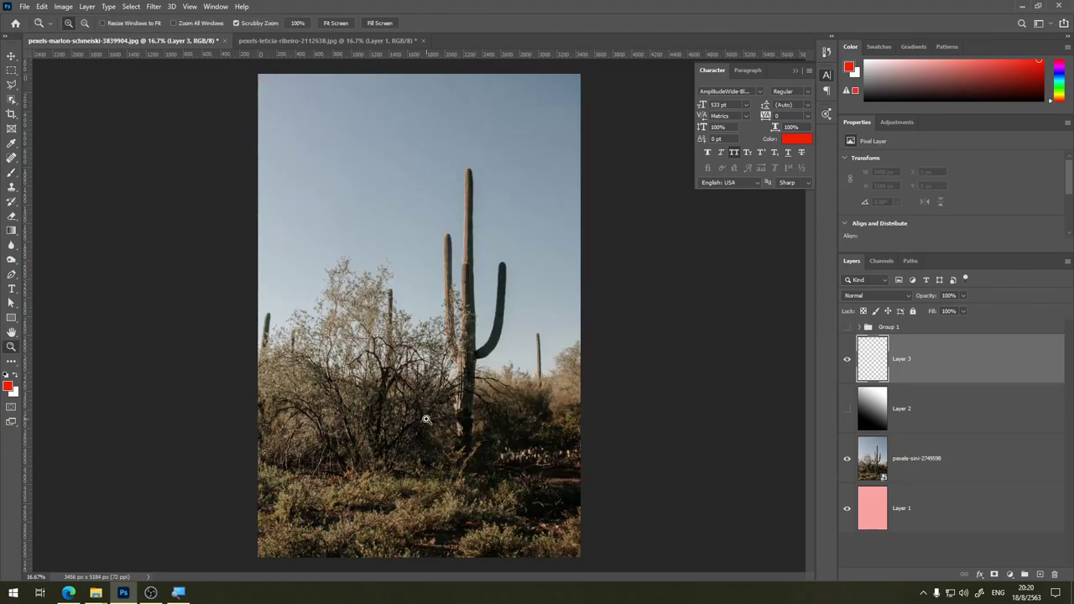
right_click(426, 419)
key("Escape")
left_click(11, 172)
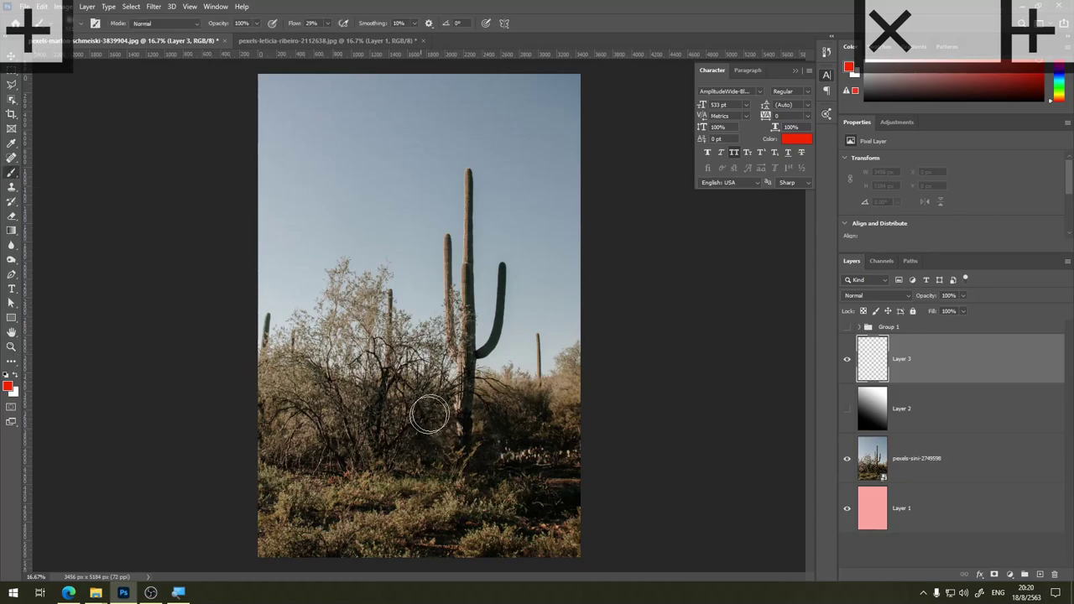
left_click_drag(429, 415, 449, 392)
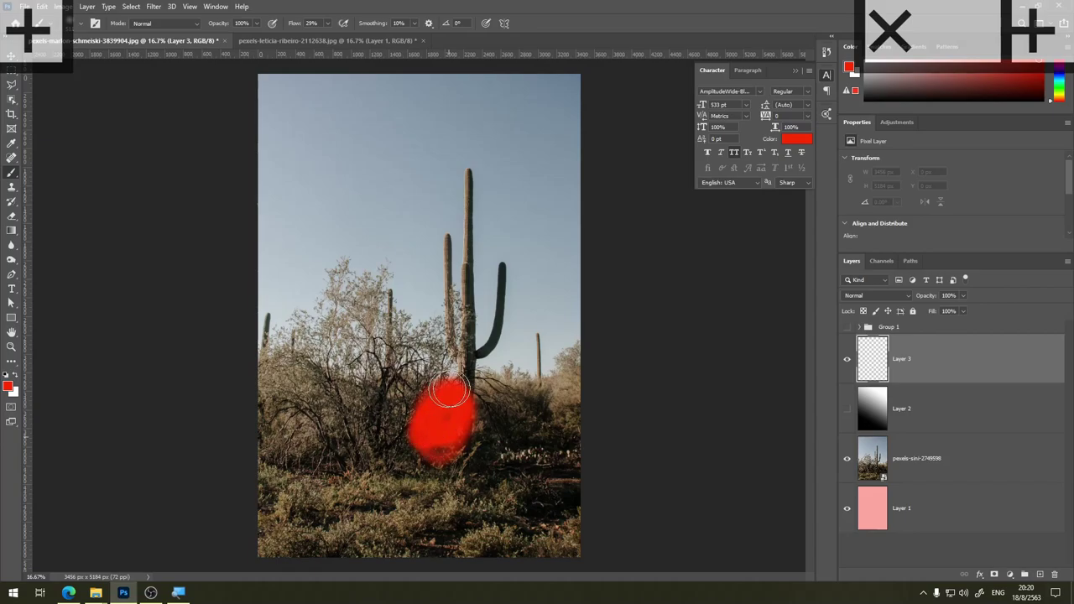
left_click(898, 298)
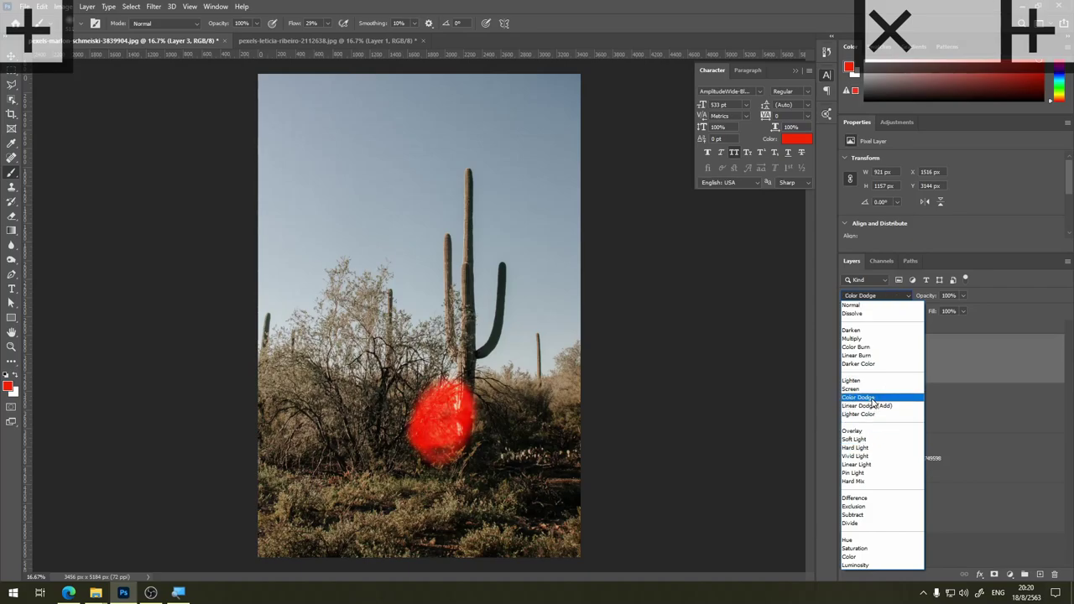
Step: Keep red Layer 3 in Color Dodge after testing opacity, then hide it and reveal Layer 2
left_click(875, 398)
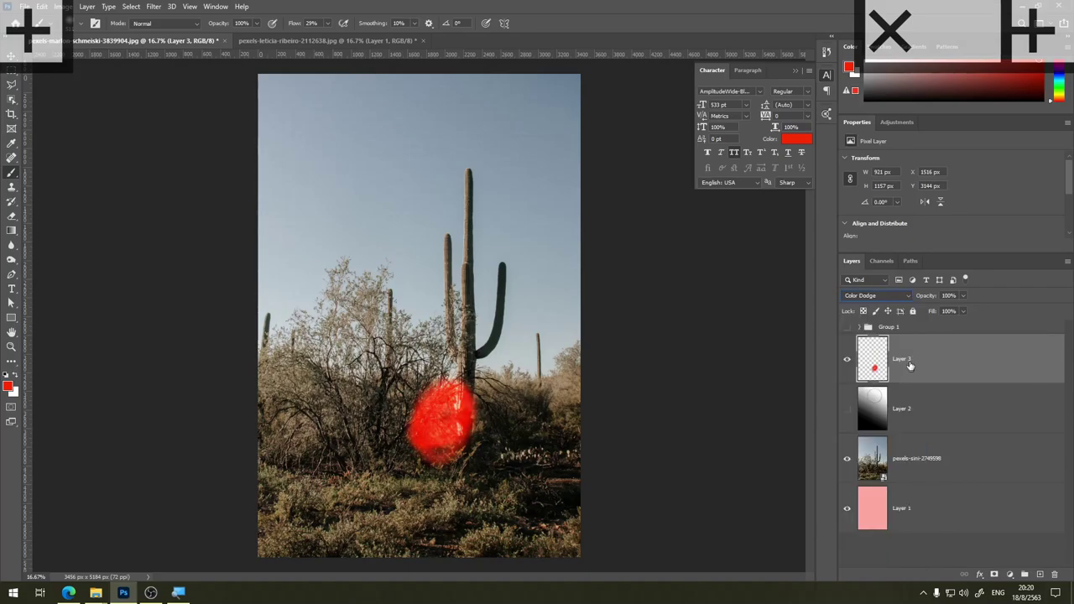
left_click(937, 311)
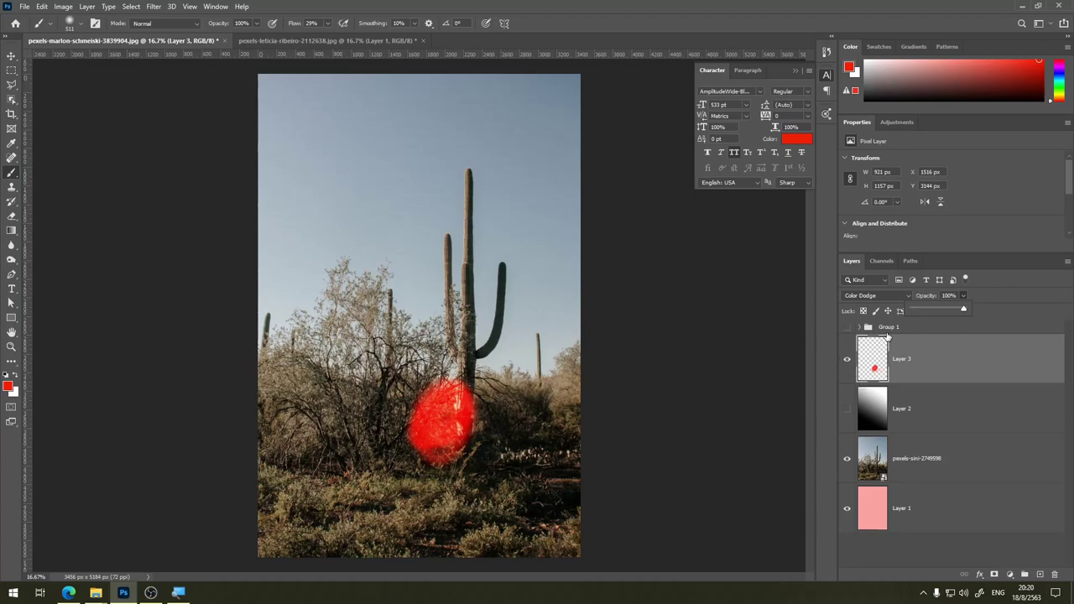
left_click(876, 295)
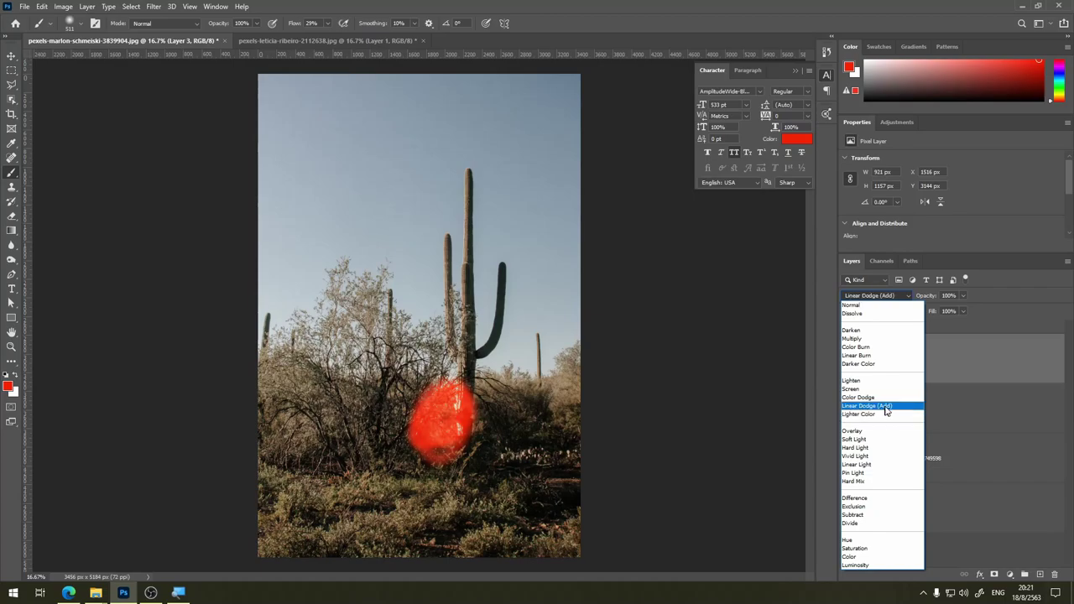
left_click(881, 397)
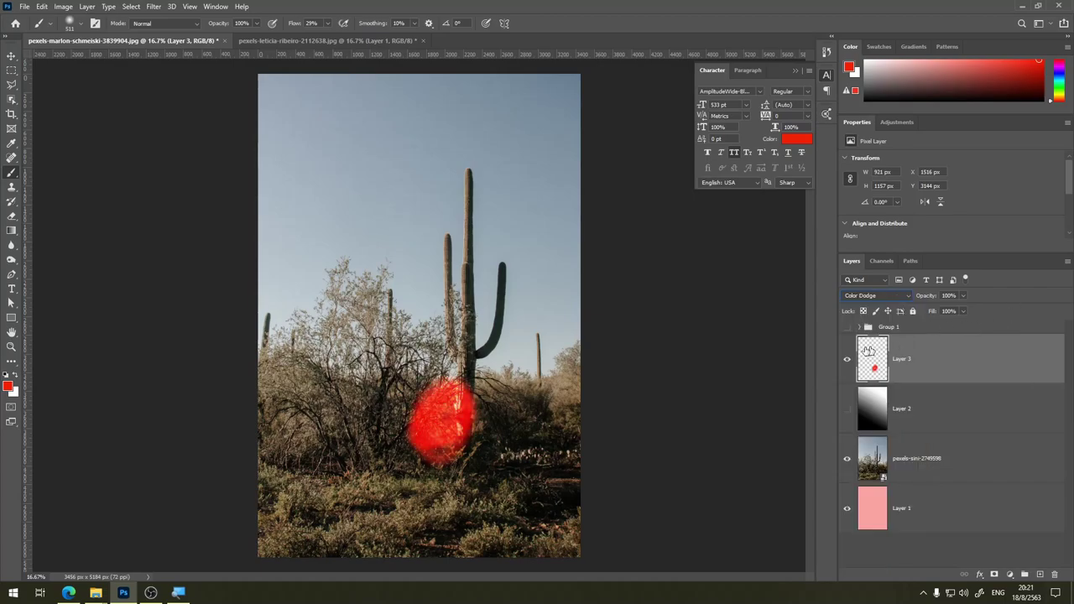
left_click(846, 358)
left_click(847, 409)
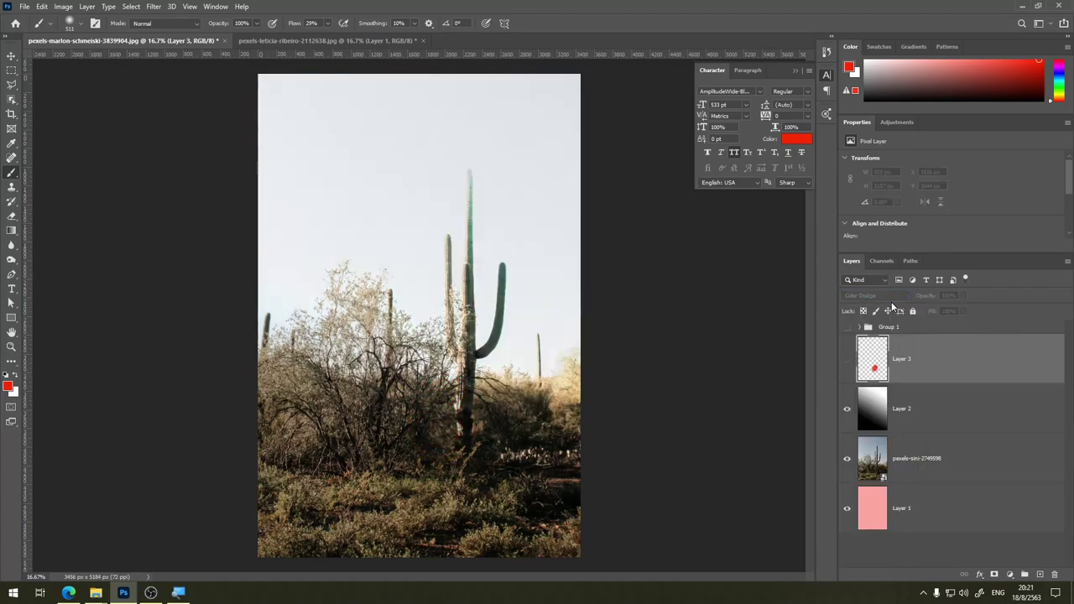
Step: Select Layer 2 and apply Soft Light blending, toggling it on and off to compare
left_click(908, 406)
left_click(904, 296)
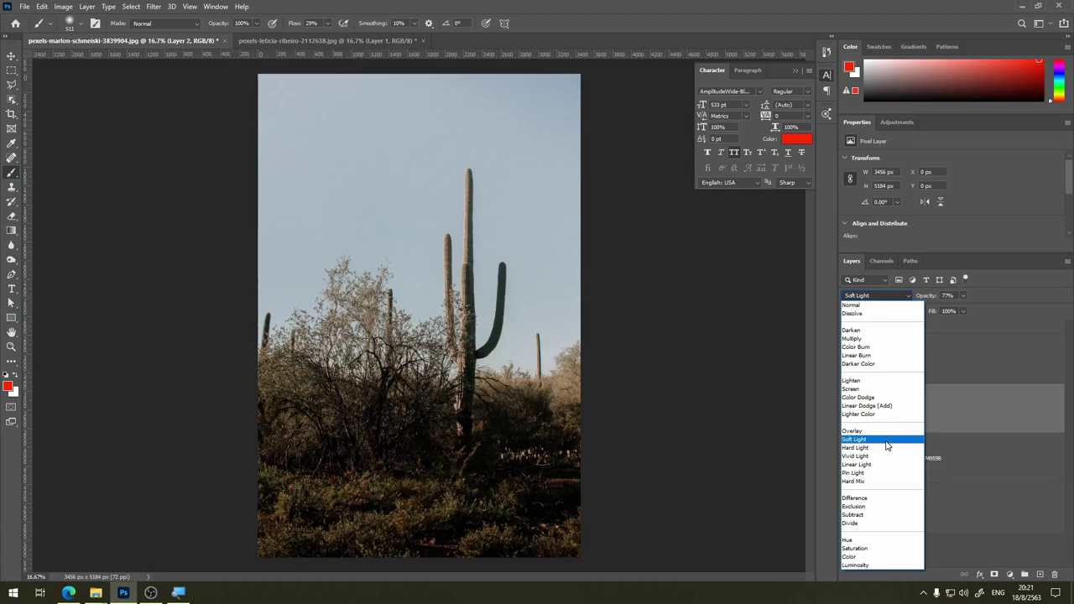
left_click(886, 439)
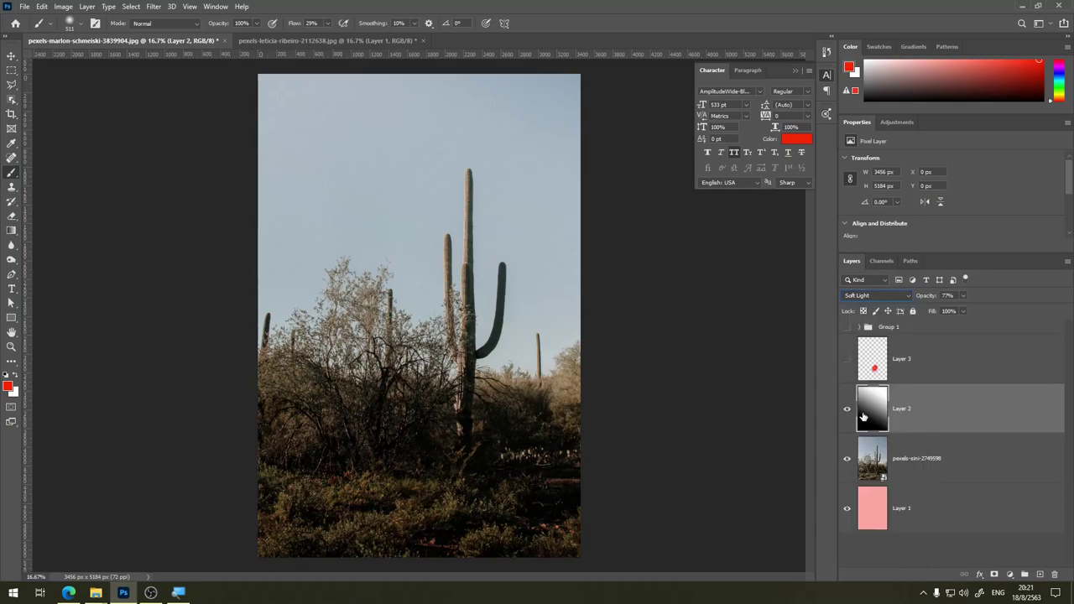
left_click(846, 410)
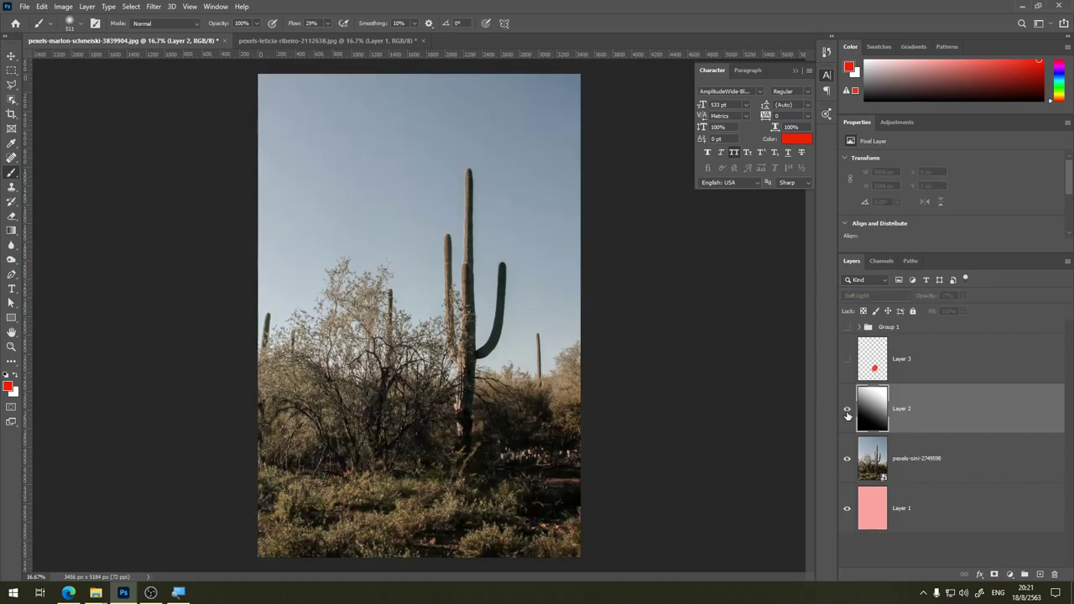
left_click(847, 410)
left_click(846, 410)
left_click(847, 410)
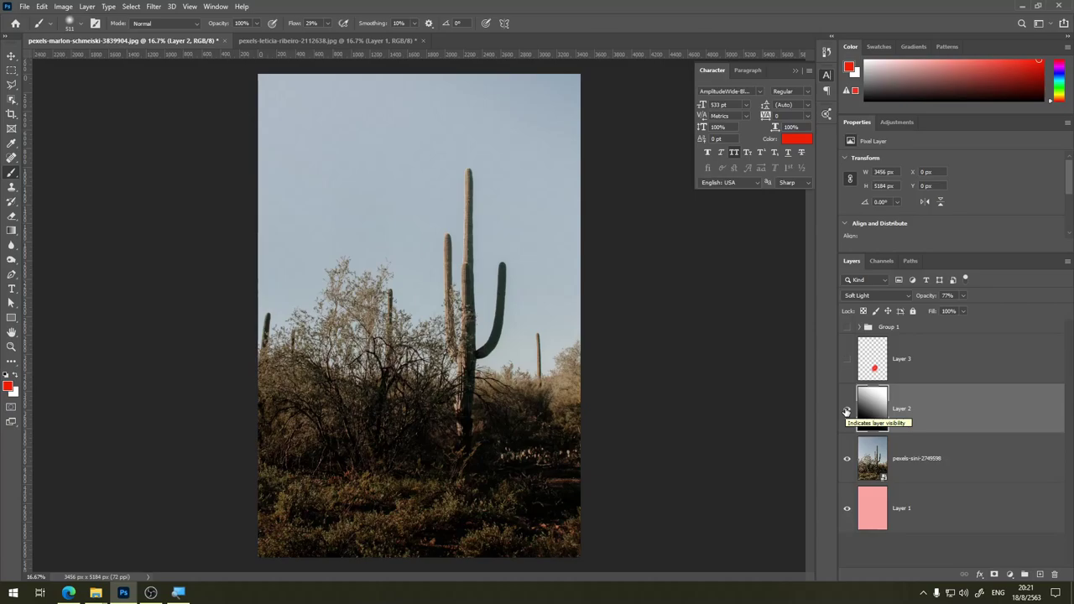
Step: Zoom in on the photo and toggle Layer 2 repeatedly to judge the Soft Light effect
key("ctrl+plus")
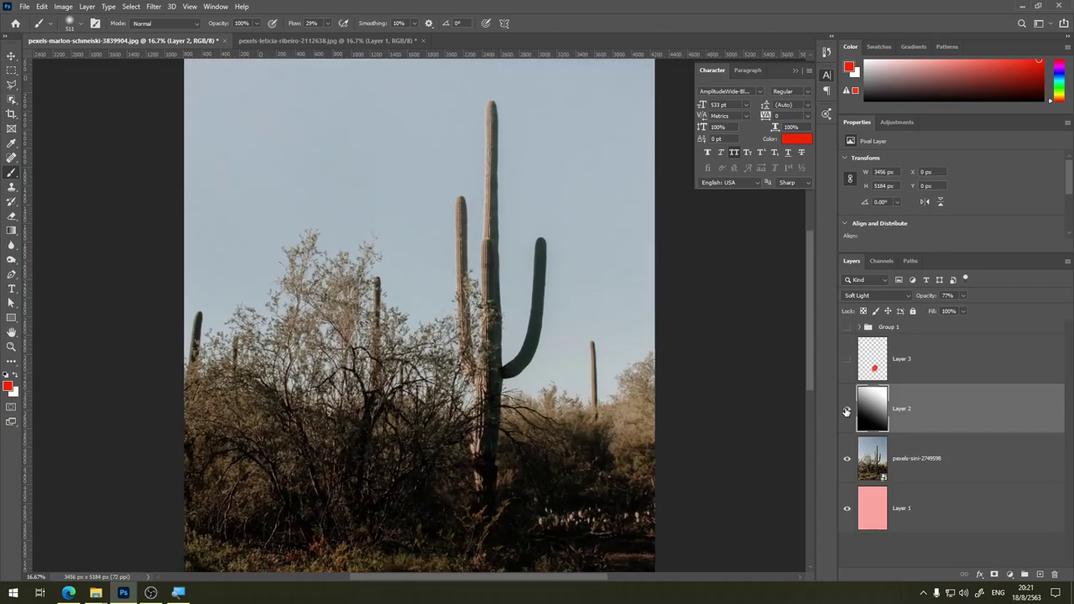
key("ctrl+plus")
left_click_drag(810, 299, 811, 394)
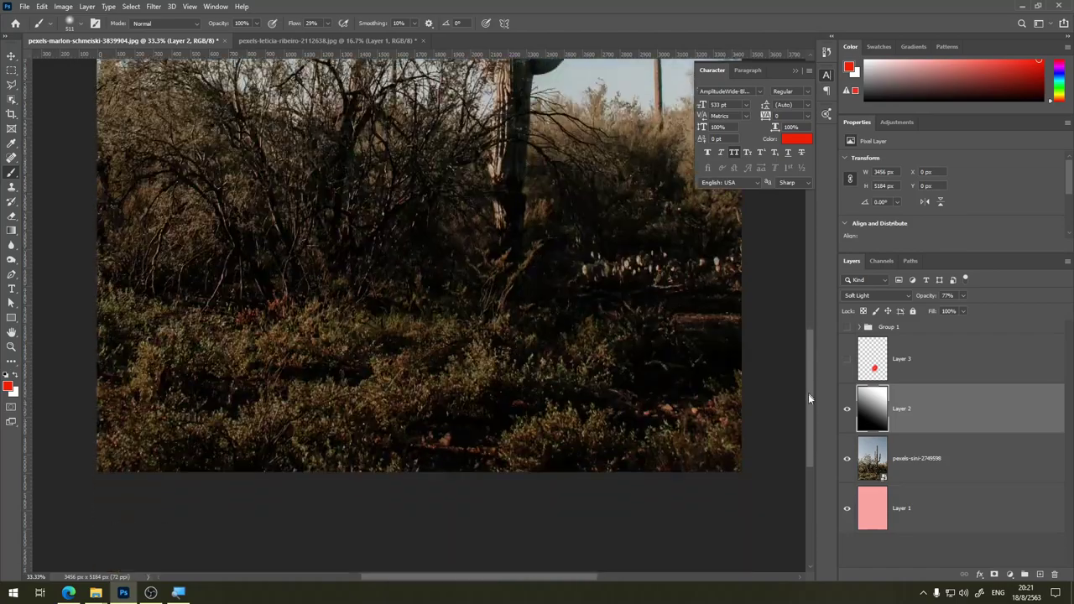
left_click(847, 411)
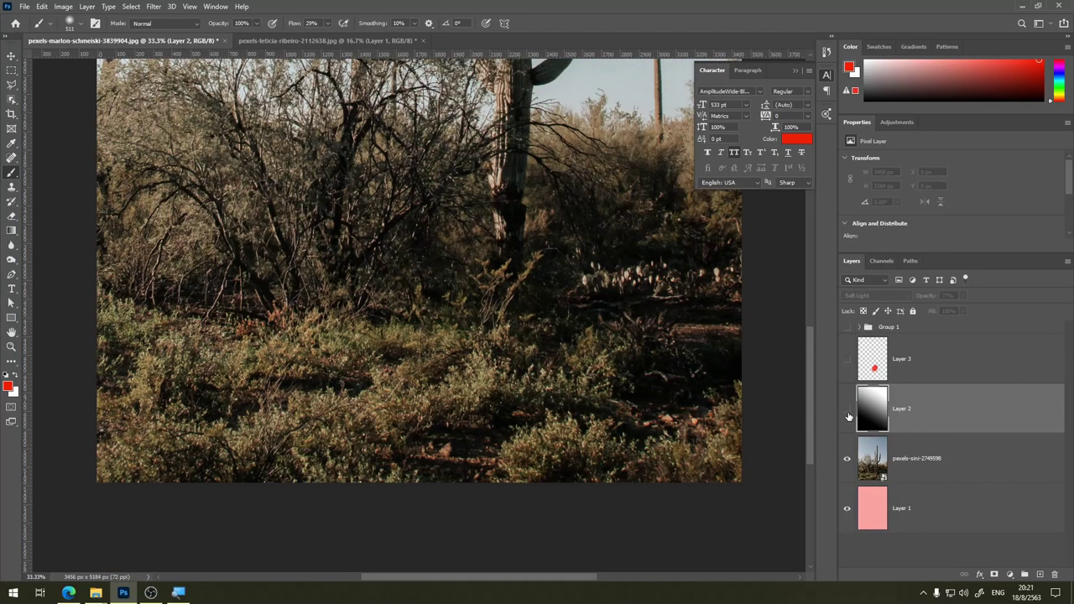
left_click(848, 411)
left_click(847, 411)
left_click(847, 411)
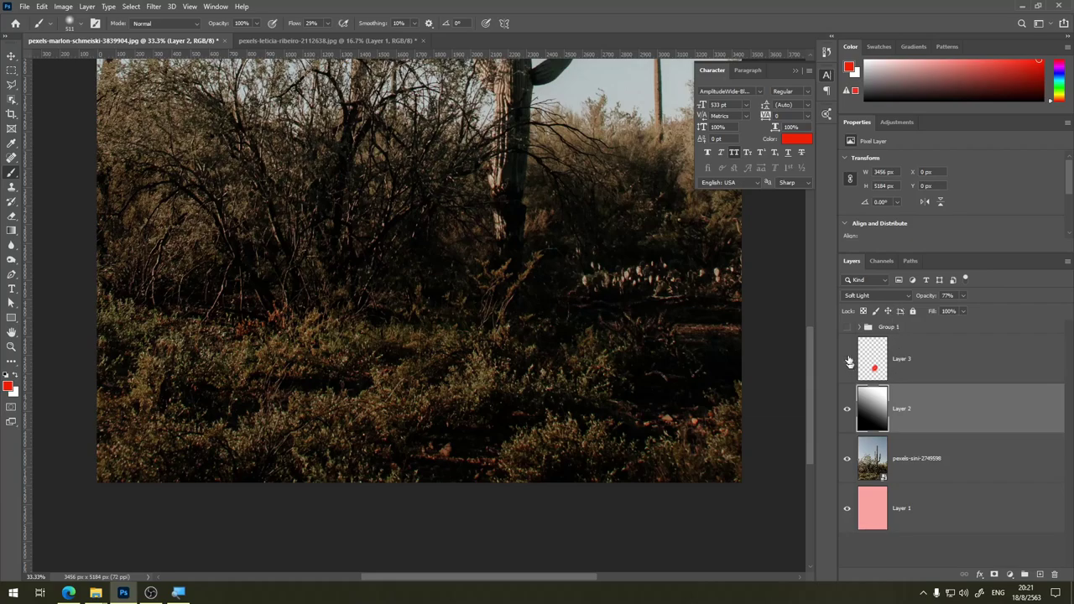
left_click_drag(809, 365, 805, 253)
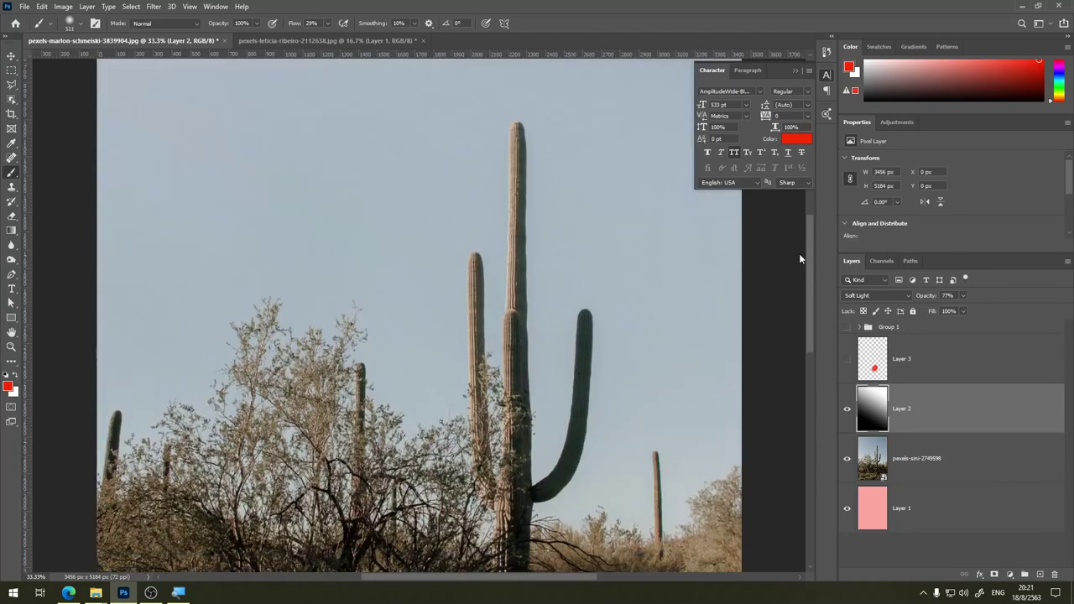
left_click(847, 411)
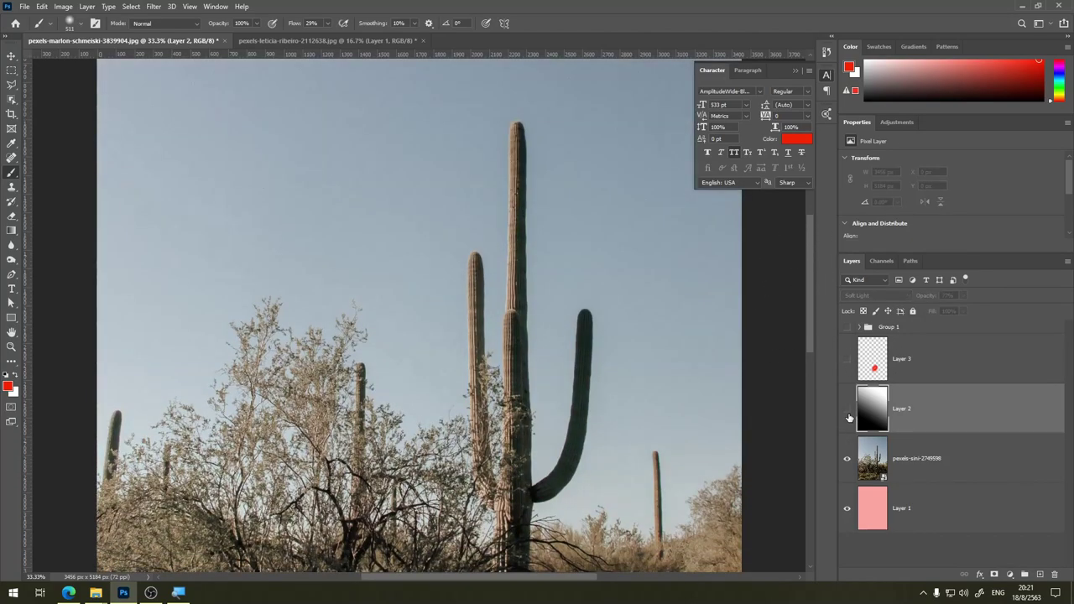
left_click(847, 411)
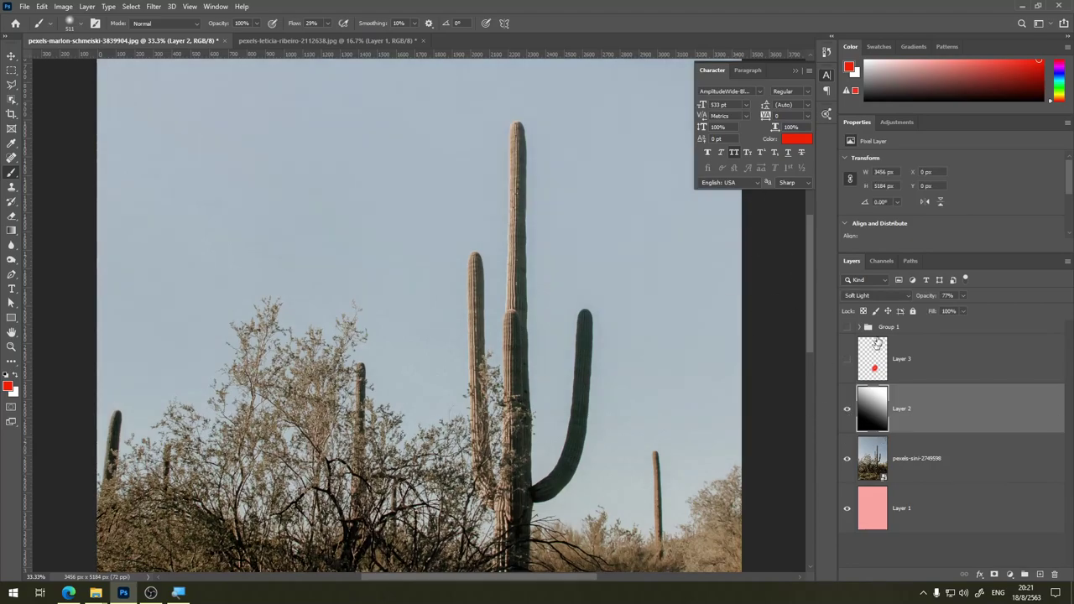
Step: Switch Layer 2 to Overlay blending, compare it with the photo, and zoom back out
left_click(898, 297)
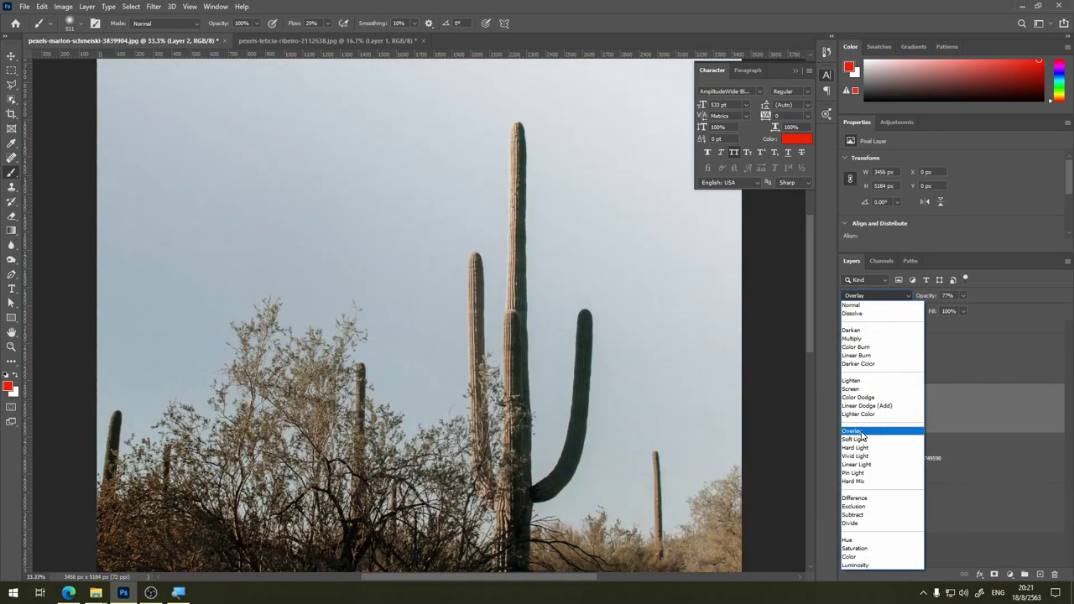
left_click(859, 431)
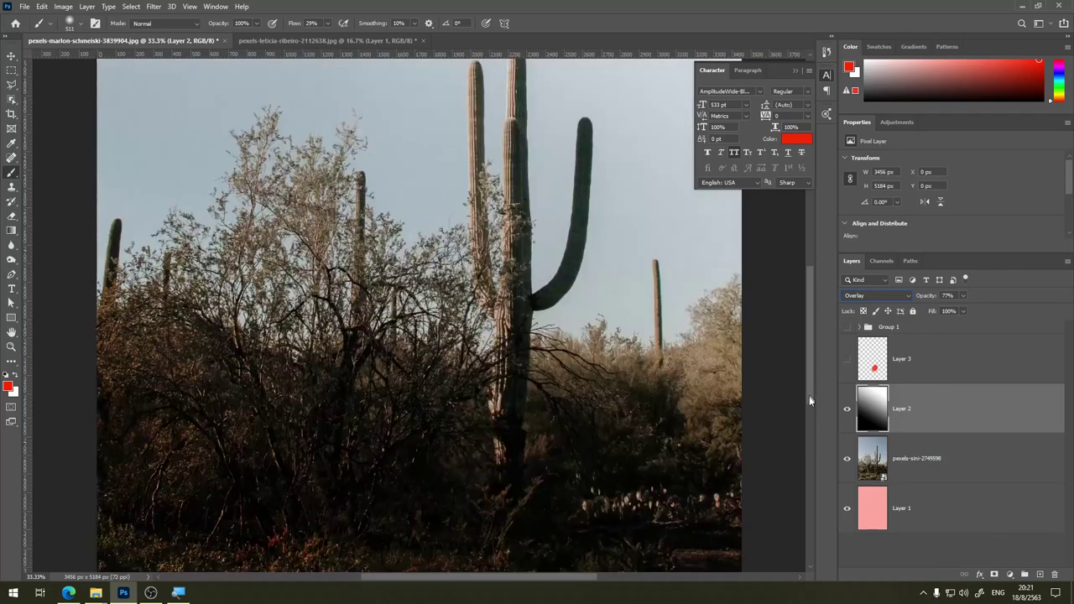
left_click_drag(812, 345, 808, 419)
left_click(847, 410)
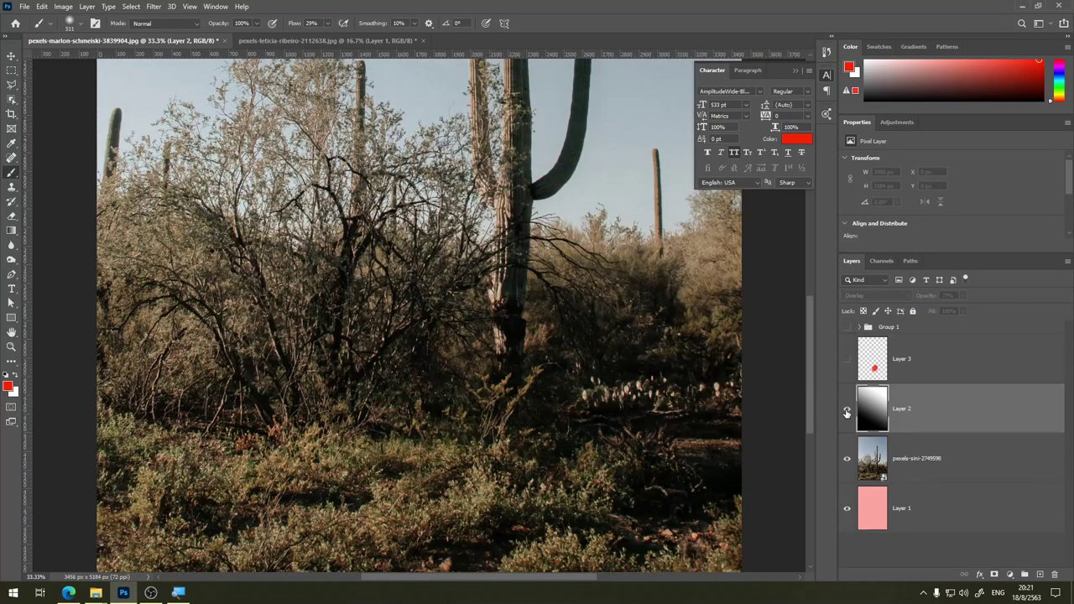
left_click(847, 409)
key("ctrl+minus")
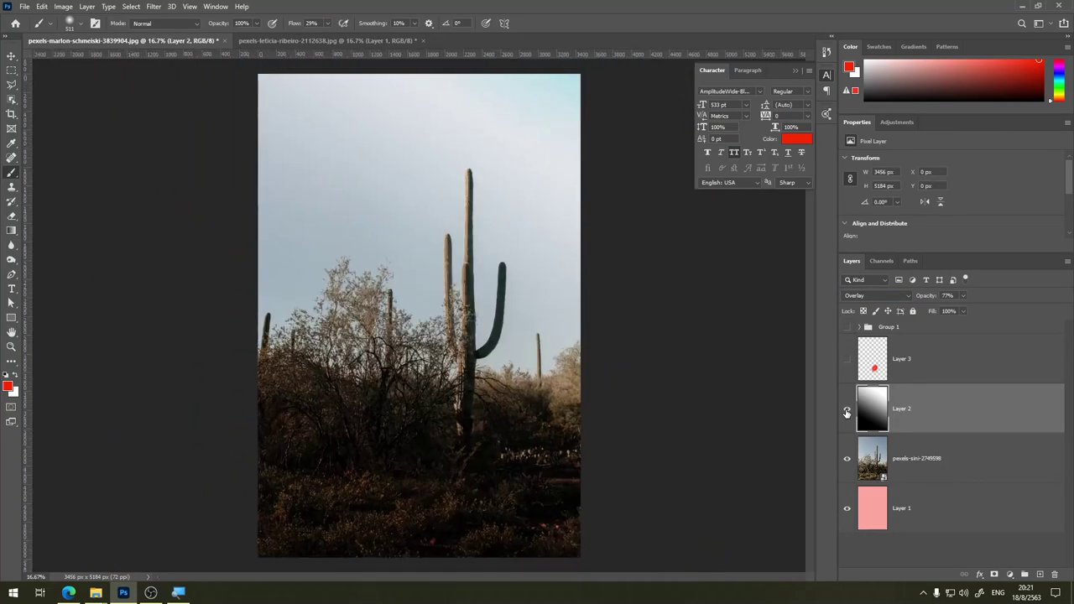
Step: Toggle Layer 2 to compare, then set its blend mode to Difference
left_click(847, 410)
left_click(846, 410)
left_click(870, 297)
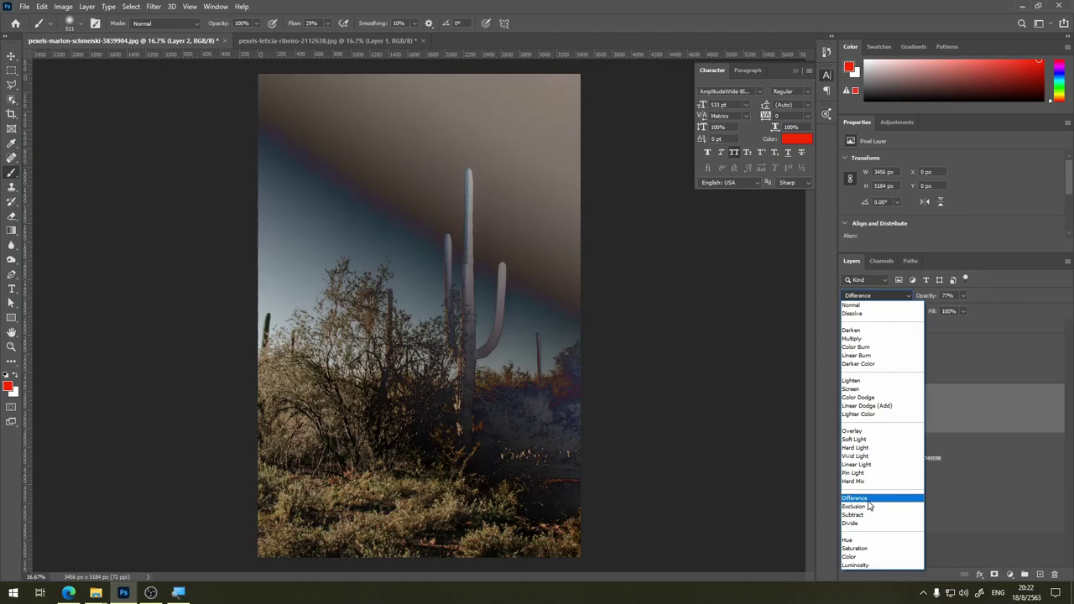
left_click(872, 501)
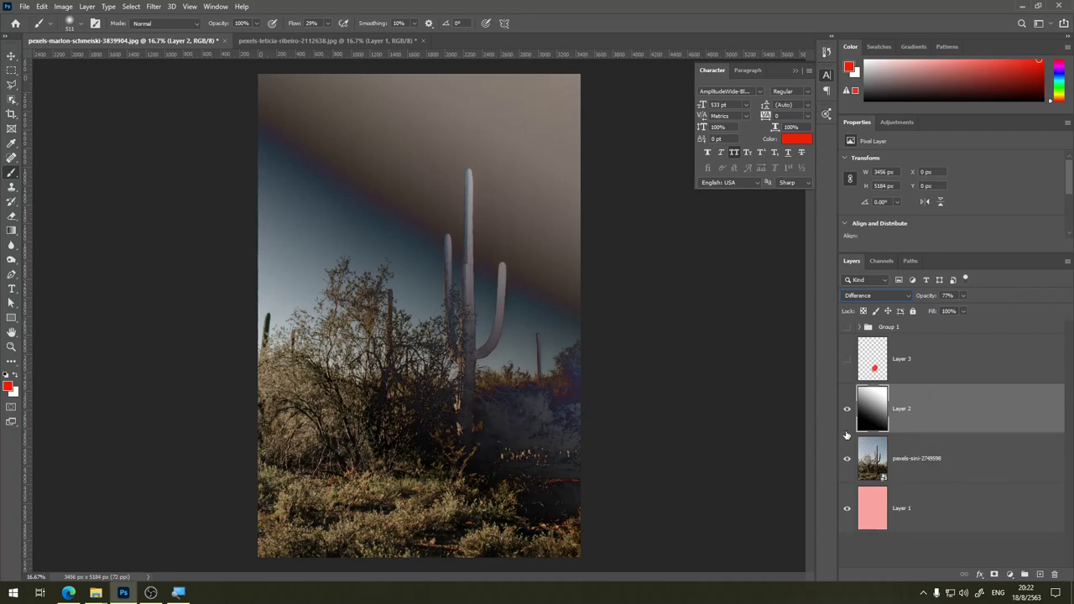
Step: Keep Layer 2 on Difference, hide it, and show Layer 3's red blob
left_click(899, 298)
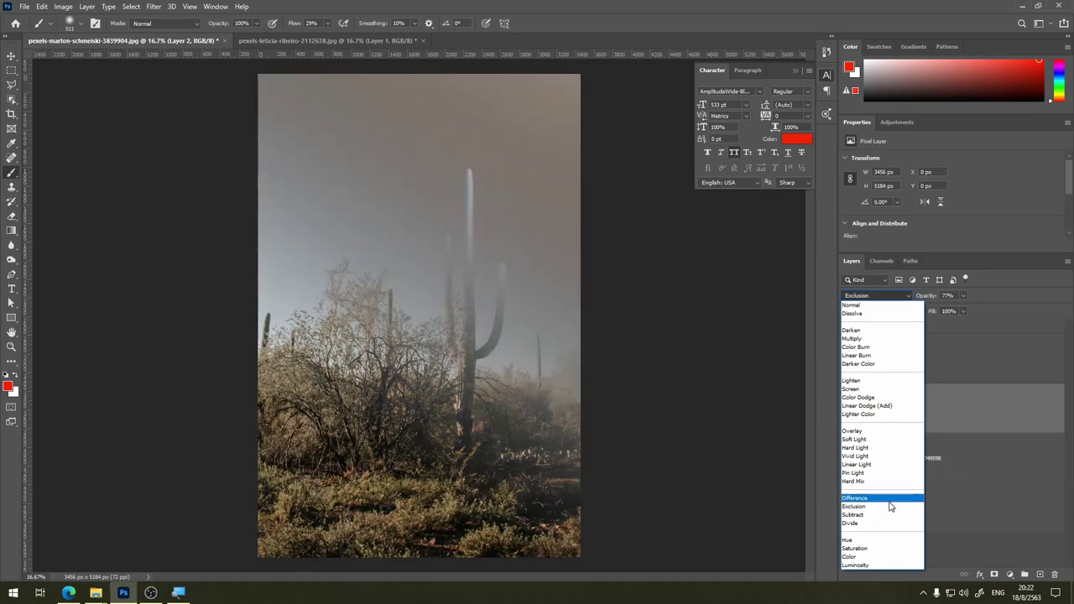
left_click(994, 557)
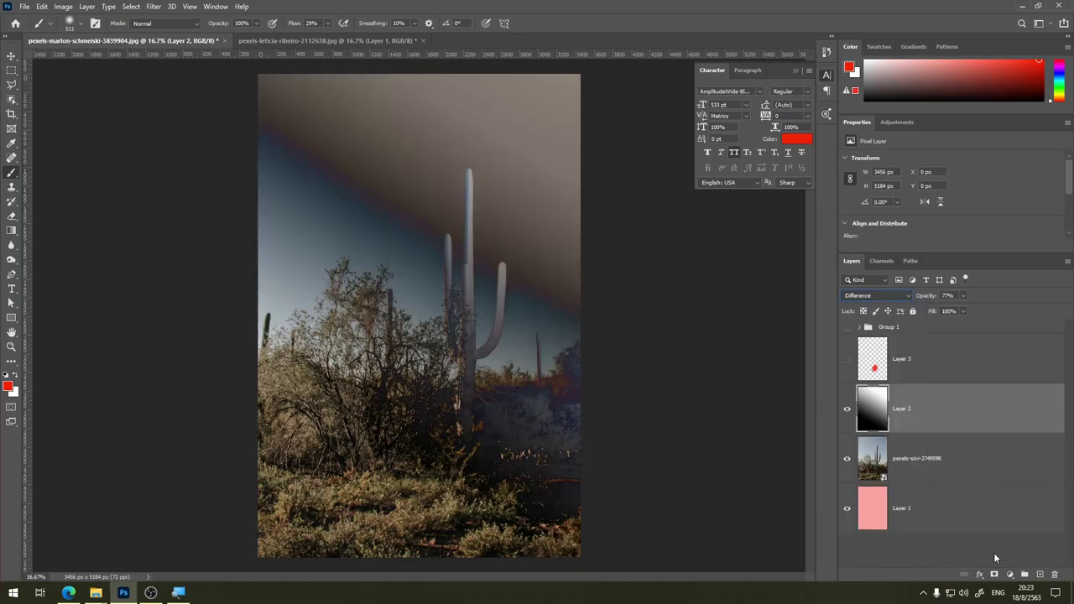
left_click(846, 409)
left_click(848, 361)
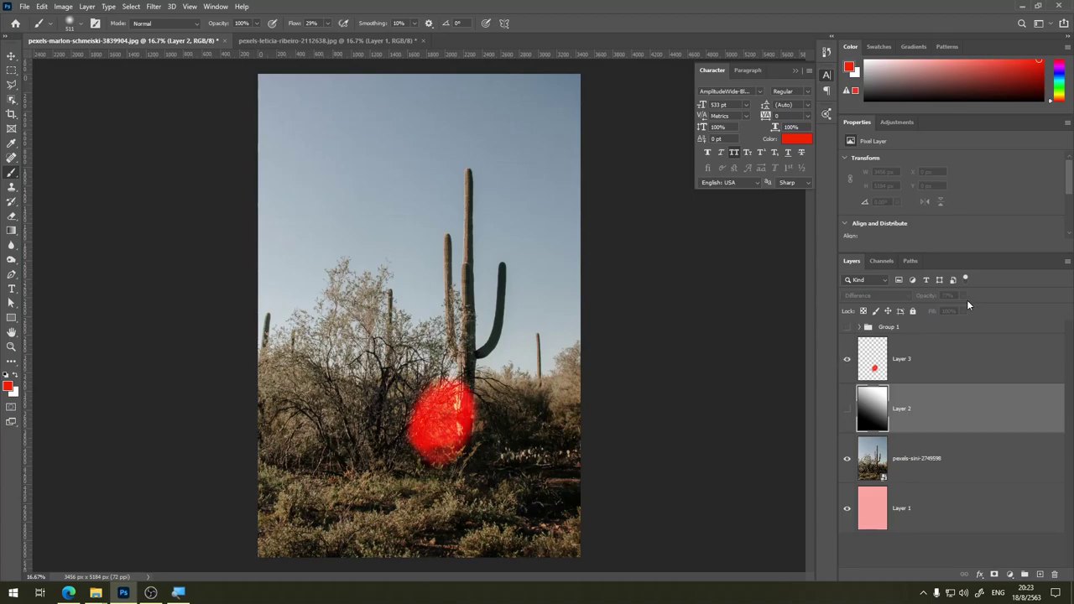
Step: Select Layer 3, leave it in Color Dodge, and hide the red blob layer
left_click(879, 361)
left_click(895, 295)
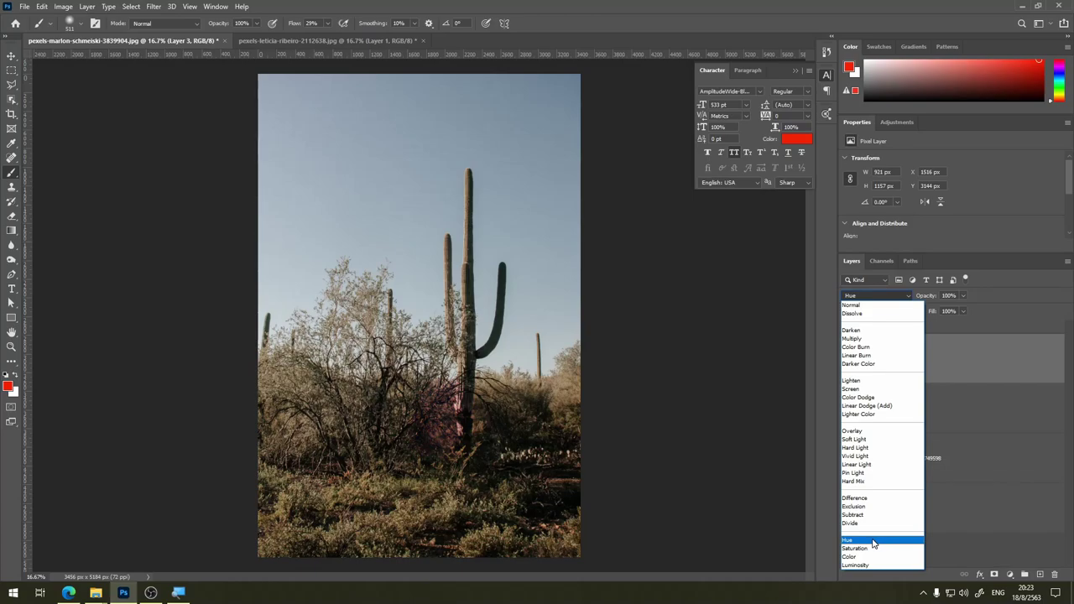
left_click(969, 534)
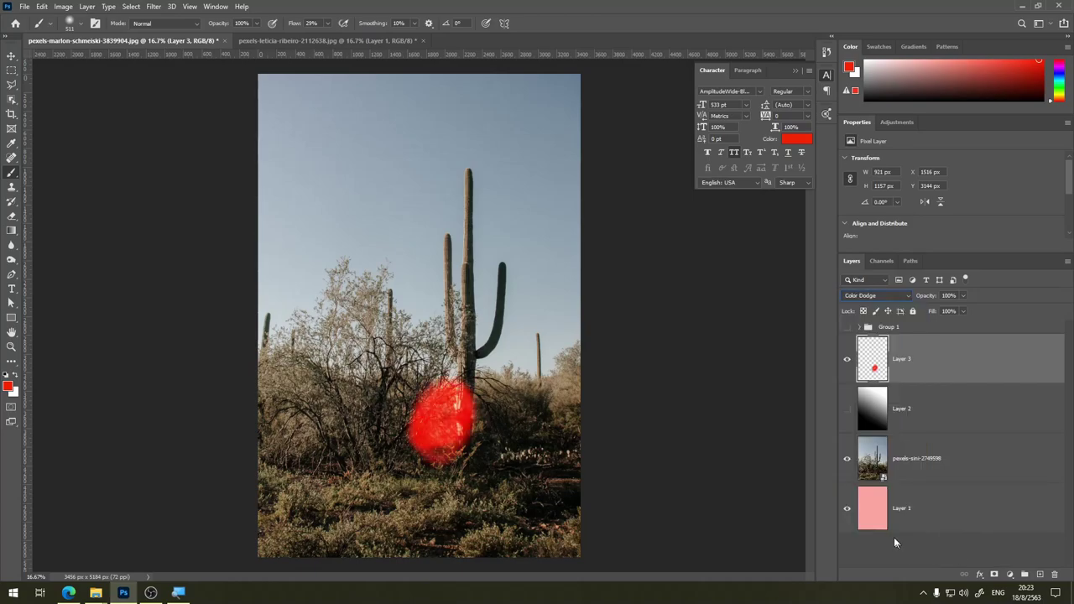
left_click(851, 363)
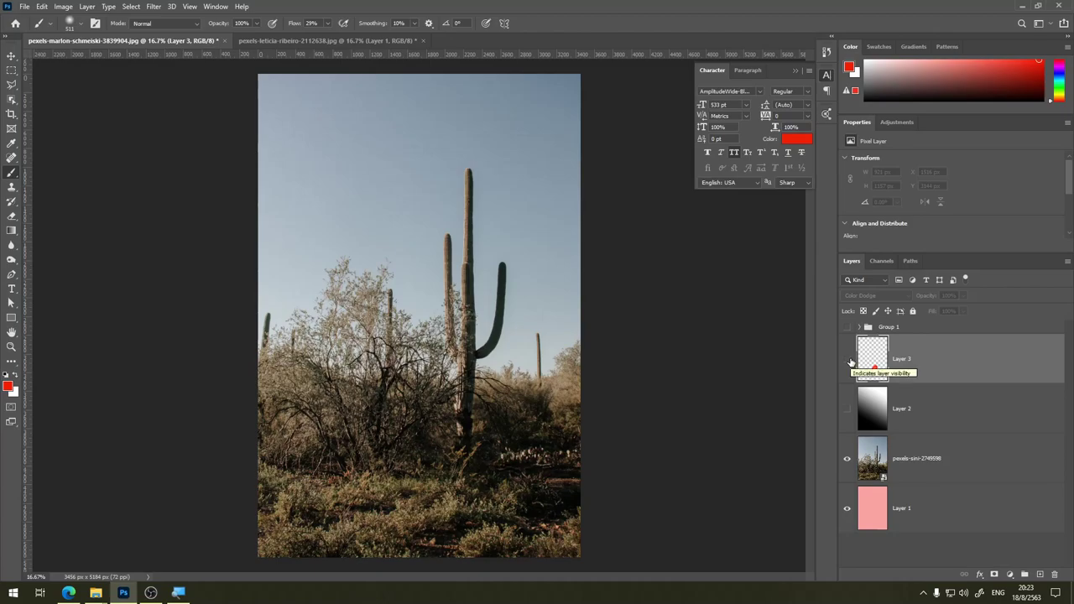
Step: On a new Layer 4, paint red over the saguaro and blend it as Hue
left_click(1039, 573)
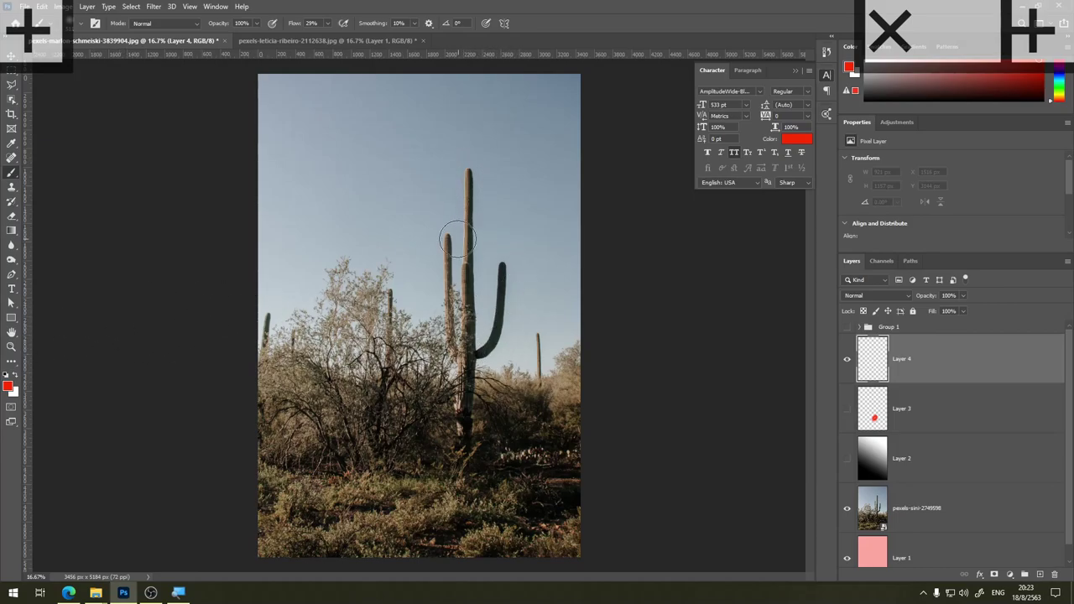
left_click_drag(448, 239, 453, 323)
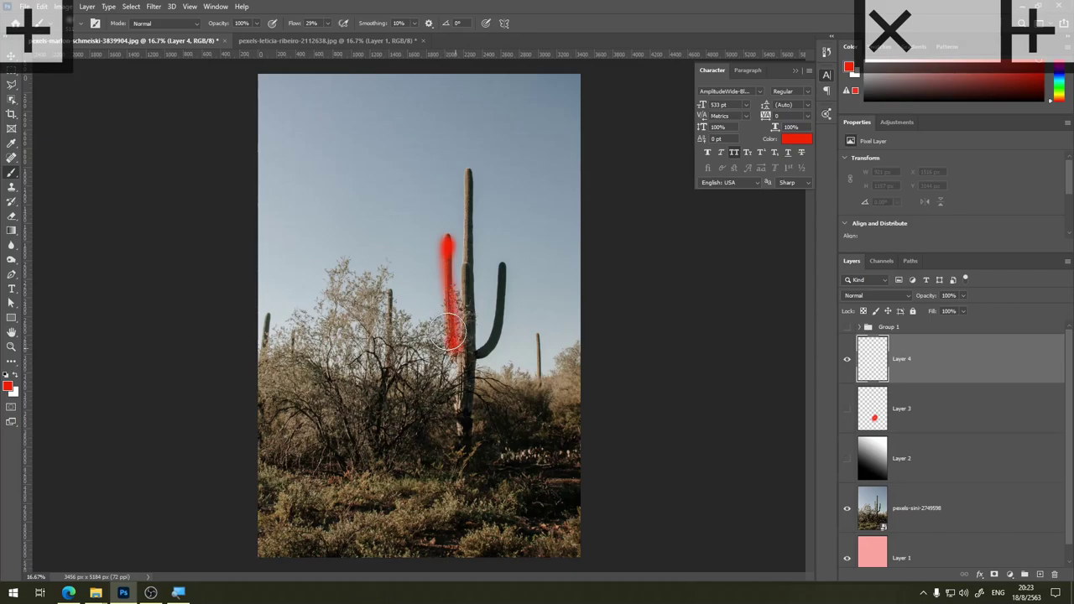
mouse_move(464, 227)
left_mouse_down()
mouse_move(468, 171)
mouse_move(487, 356)
mouse_move(499, 269)
mouse_move(502, 335)
mouse_move(491, 324)
mouse_move(470, 432)
mouse_move(464, 357)
mouse_move(462, 448)
mouse_move(454, 434)
left_mouse_up()
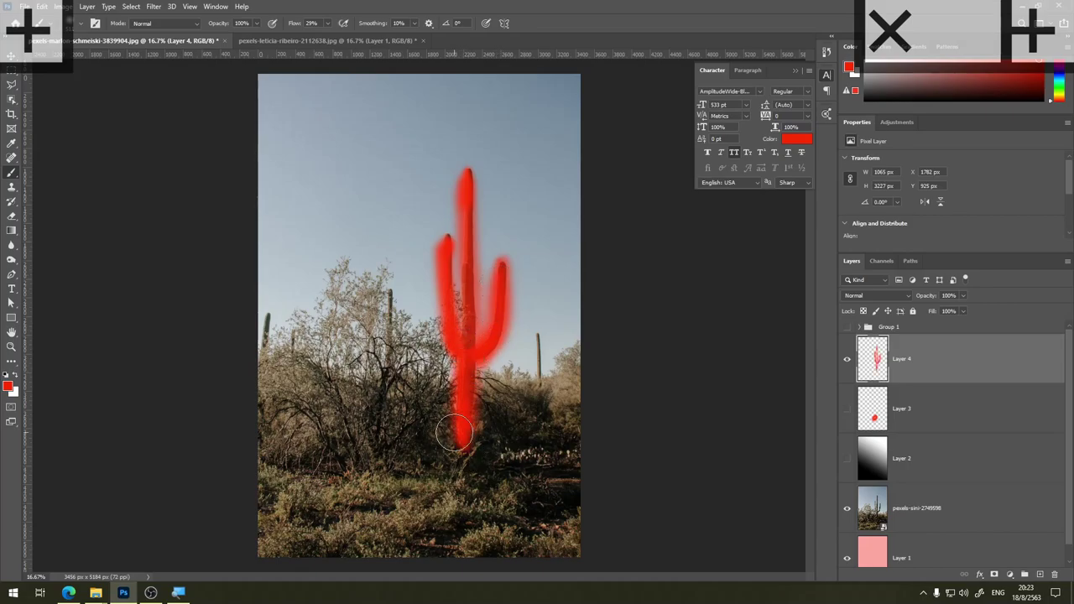
left_click(901, 297)
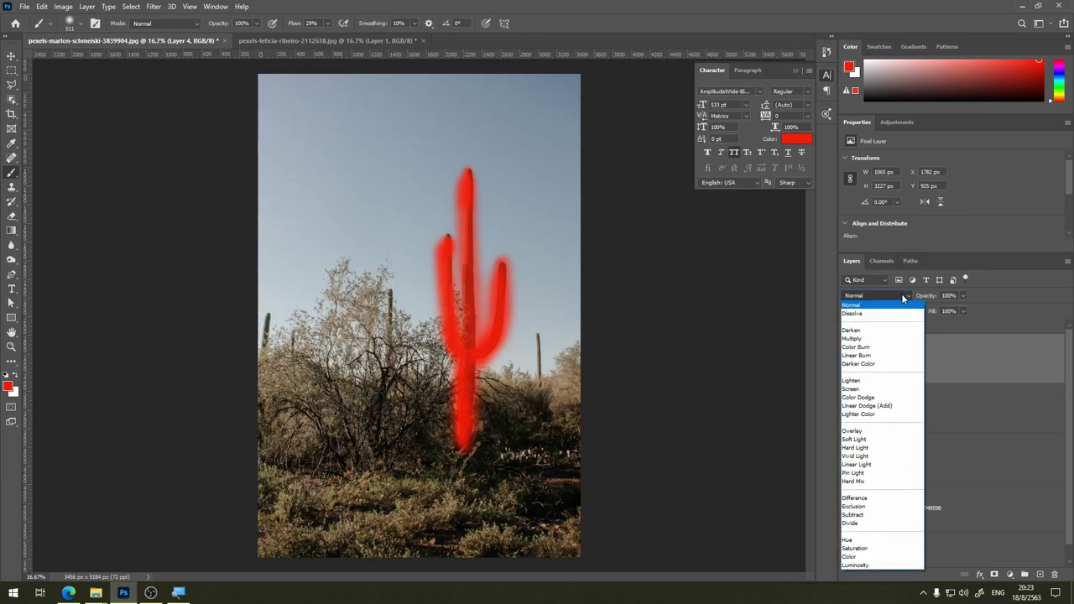
left_click(907, 543)
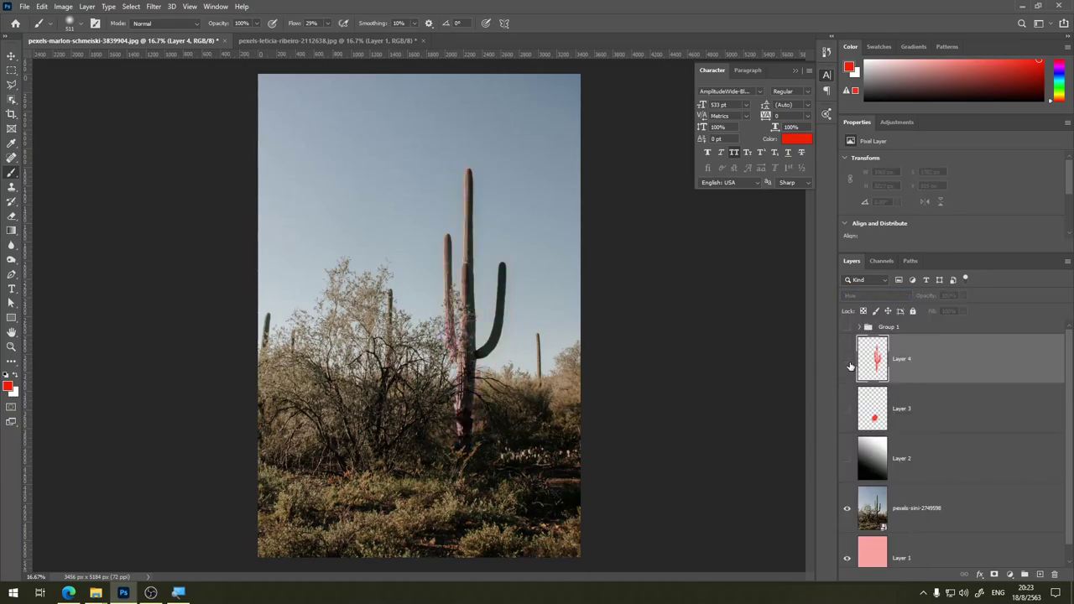
Step: Zoom in on the cactus and toggle Layer 4 to compare the pink tint
key("ctrl+plus")
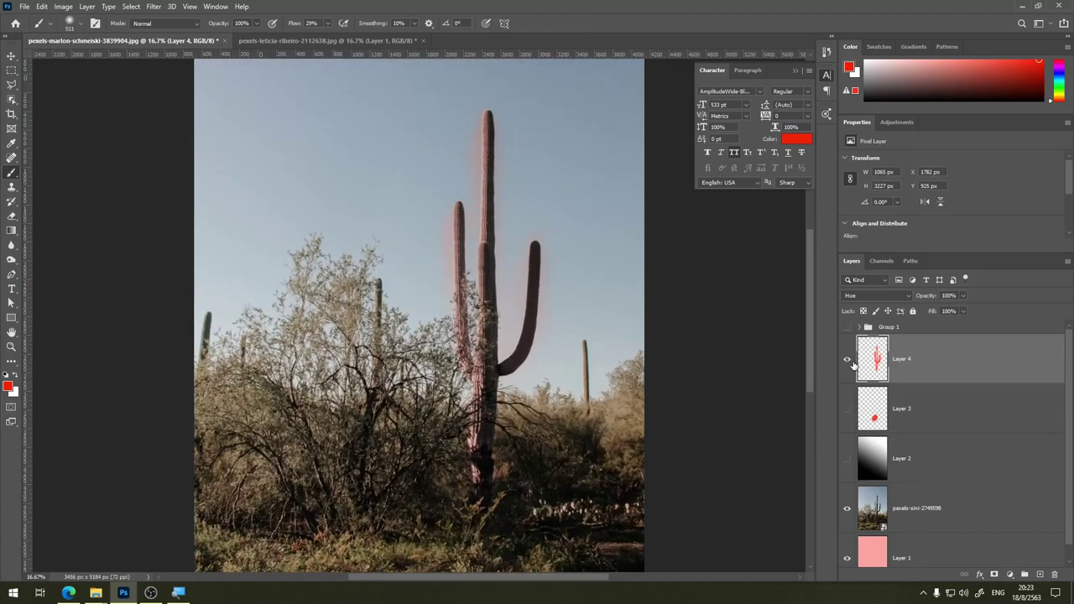
key("ctrl+plus")
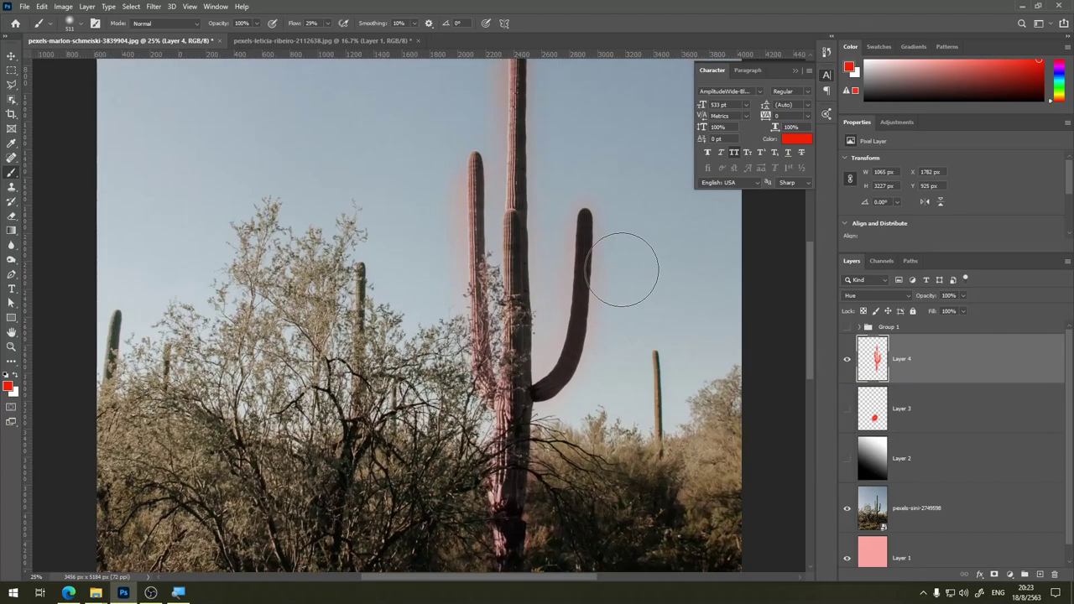
left_click(846, 361)
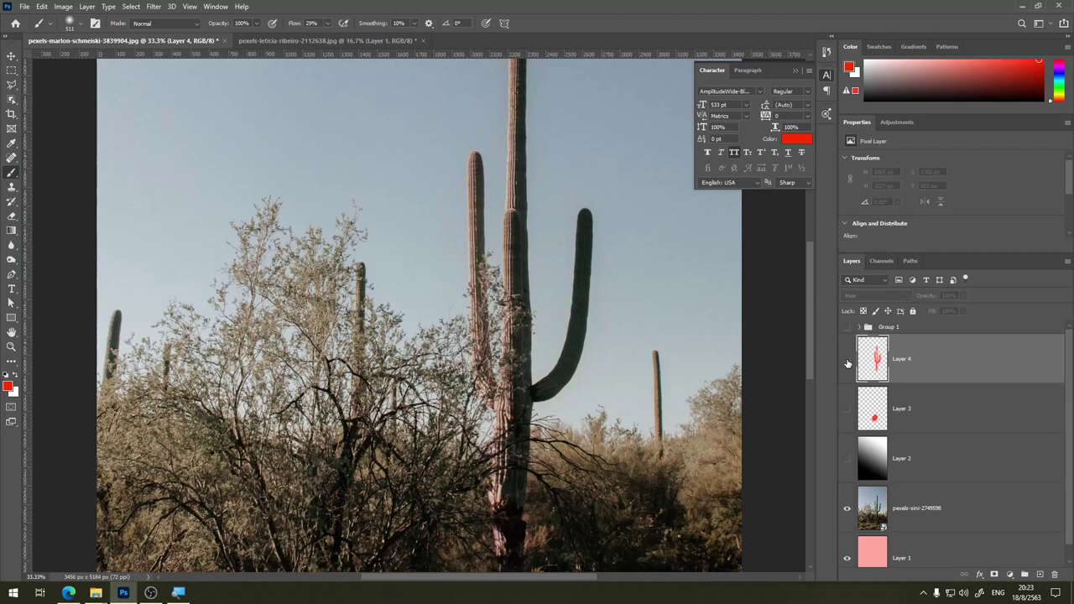
left_click(846, 361)
left_click(846, 361)
left_click(846, 360)
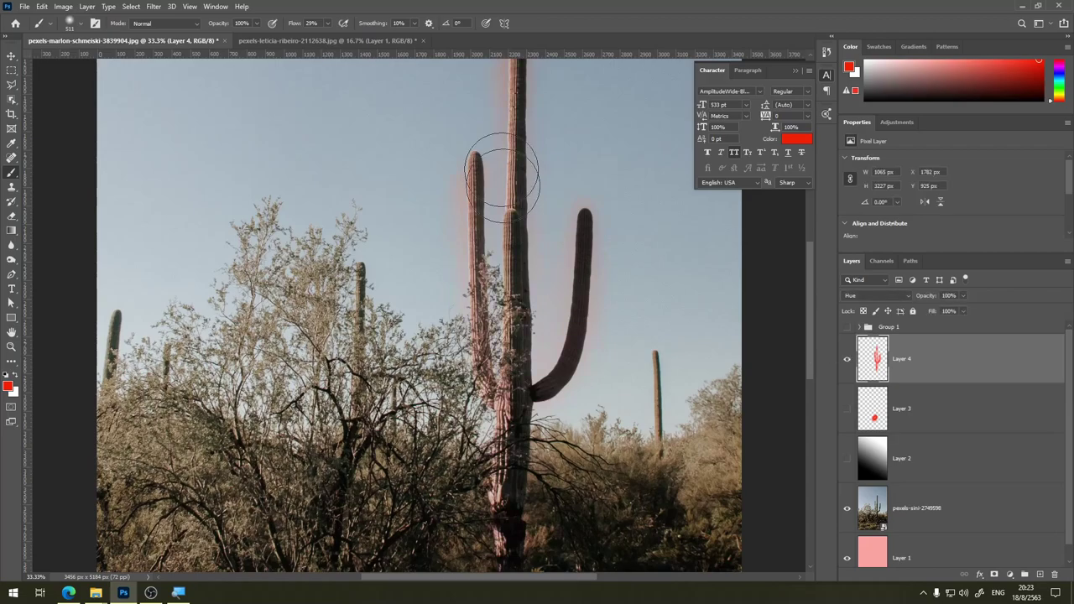
Step: Set Layer 4 to Color blending after trying Saturation, then open pexels-murat-esibatir-4356122.jpg
left_click(872, 296)
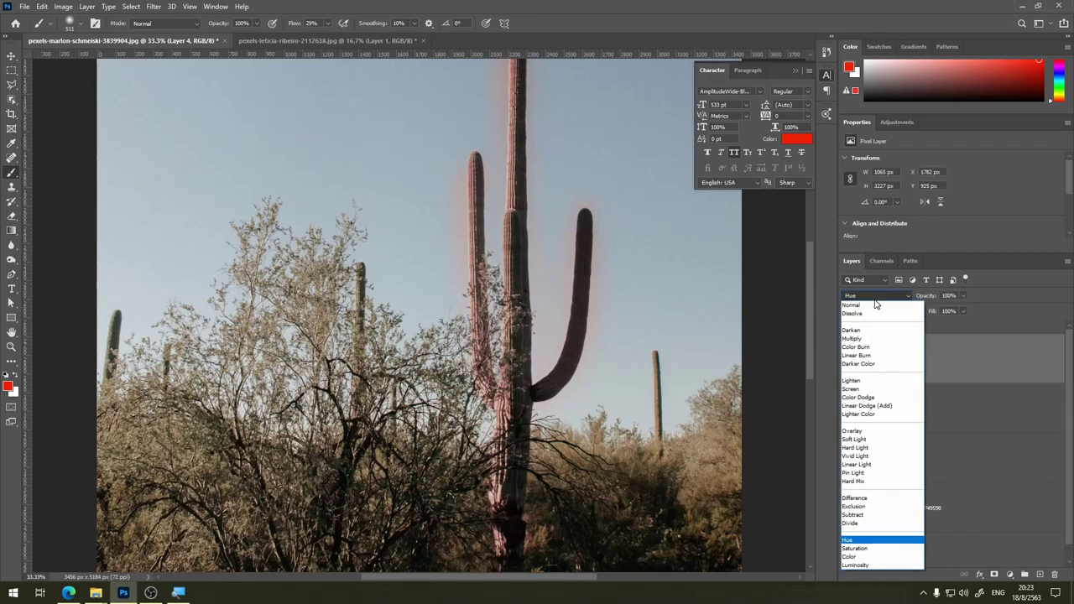
left_click(893, 550)
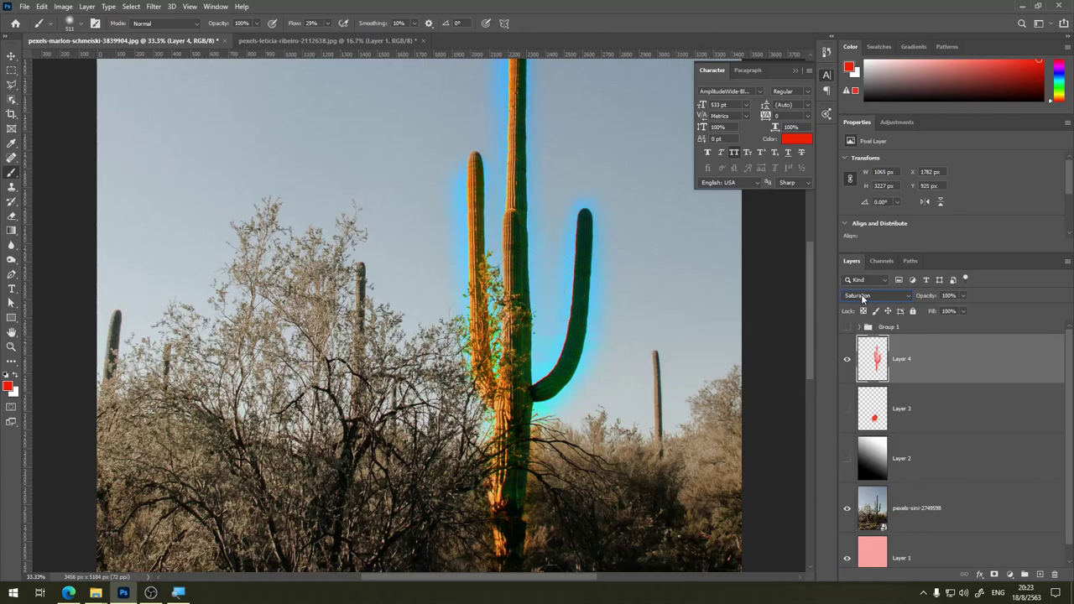
left_click(862, 298)
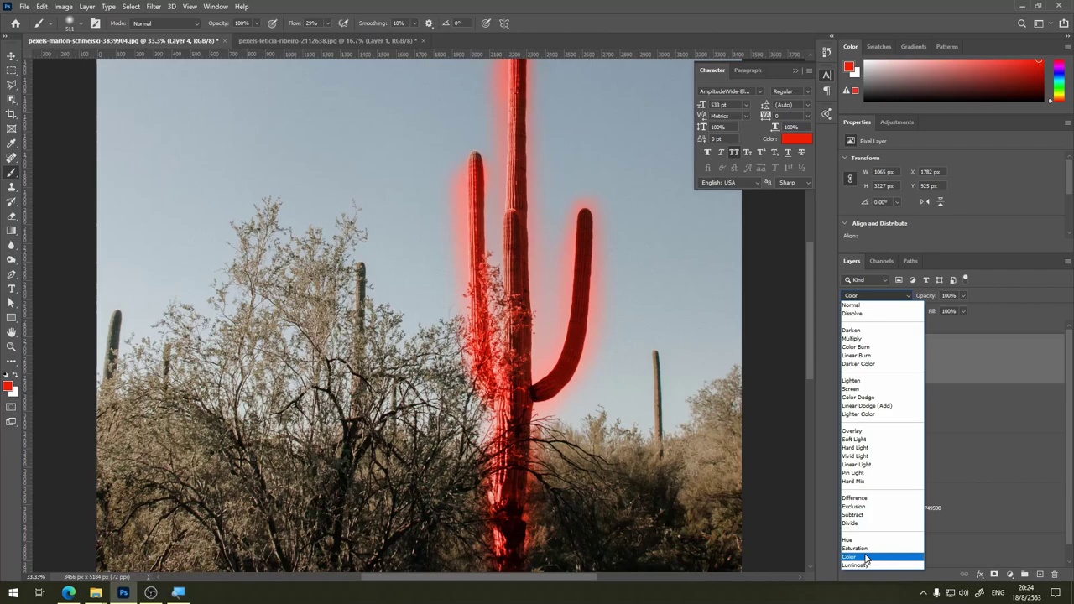
left_click(866, 558)
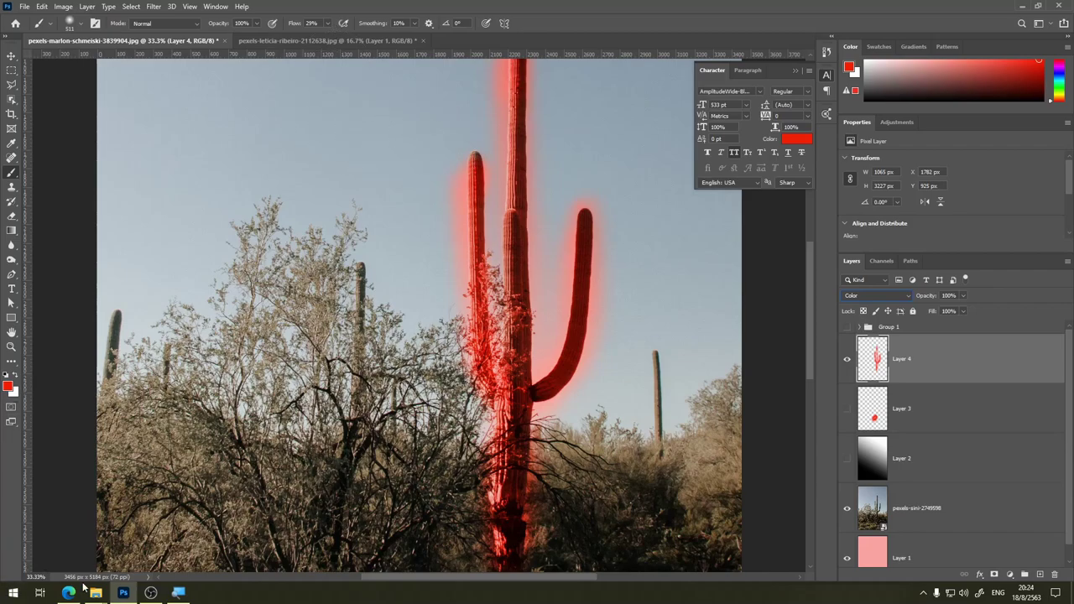
mouse_move(95, 593)
left_click(59, 545)
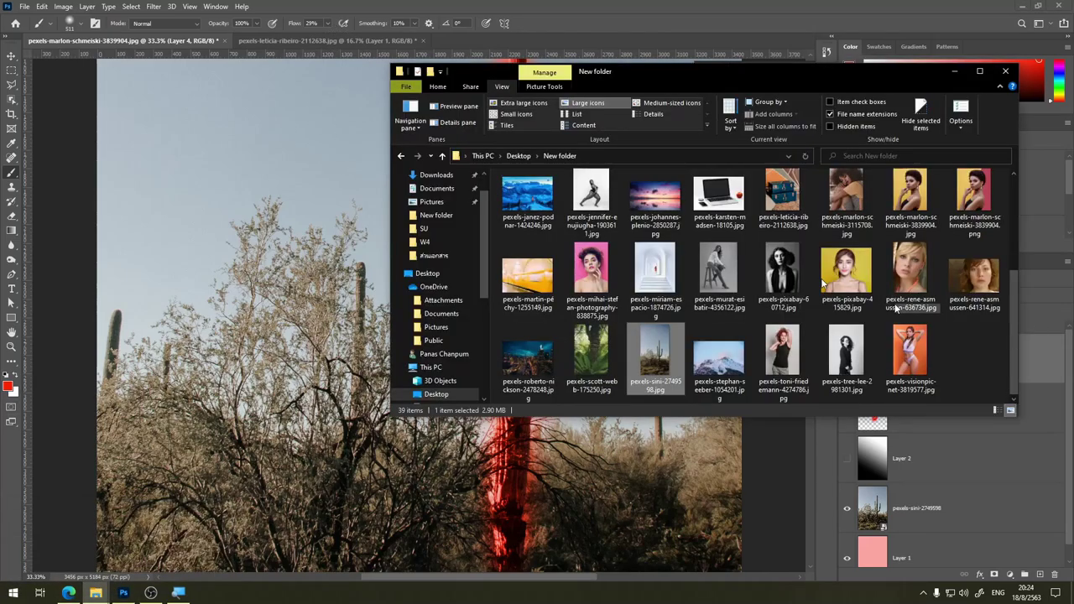
double_click(726, 271)
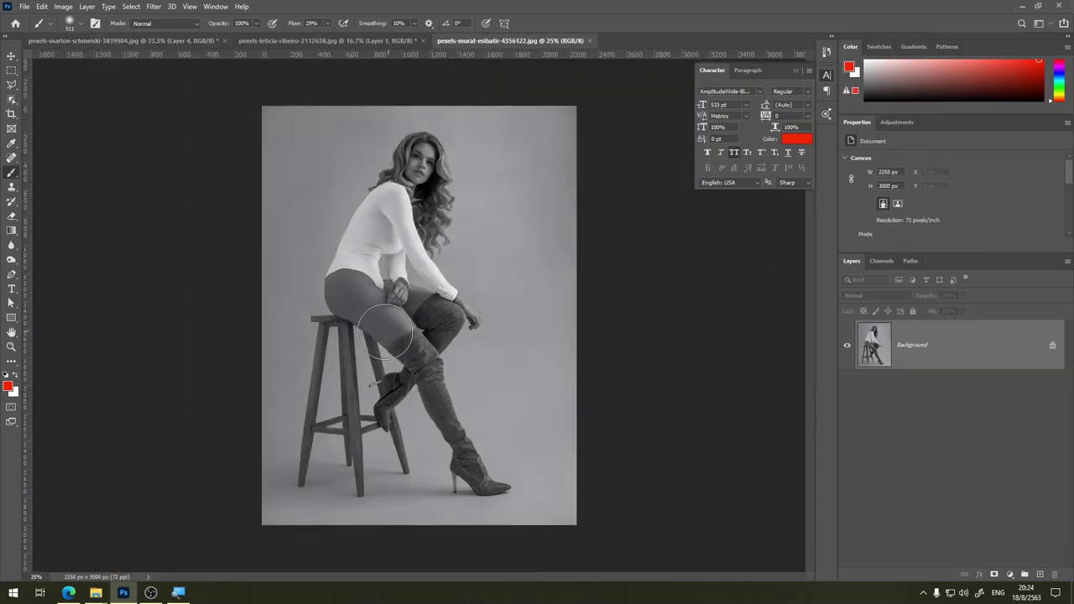
Step: Add a new empty layer and set the foreground colour to light peach #fecfa4
left_click(1039, 575)
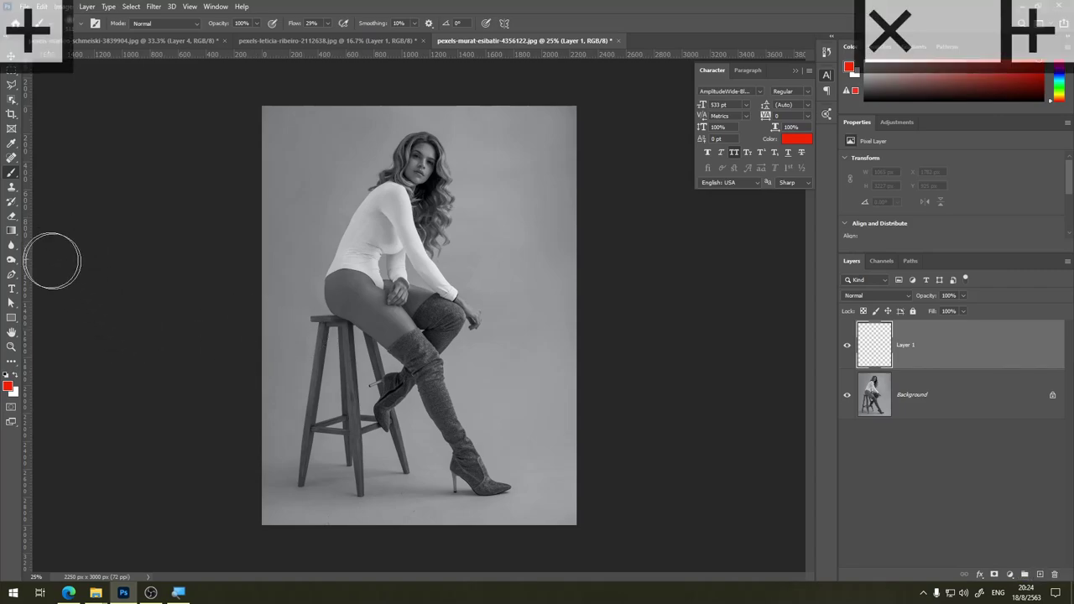
left_click(10, 387)
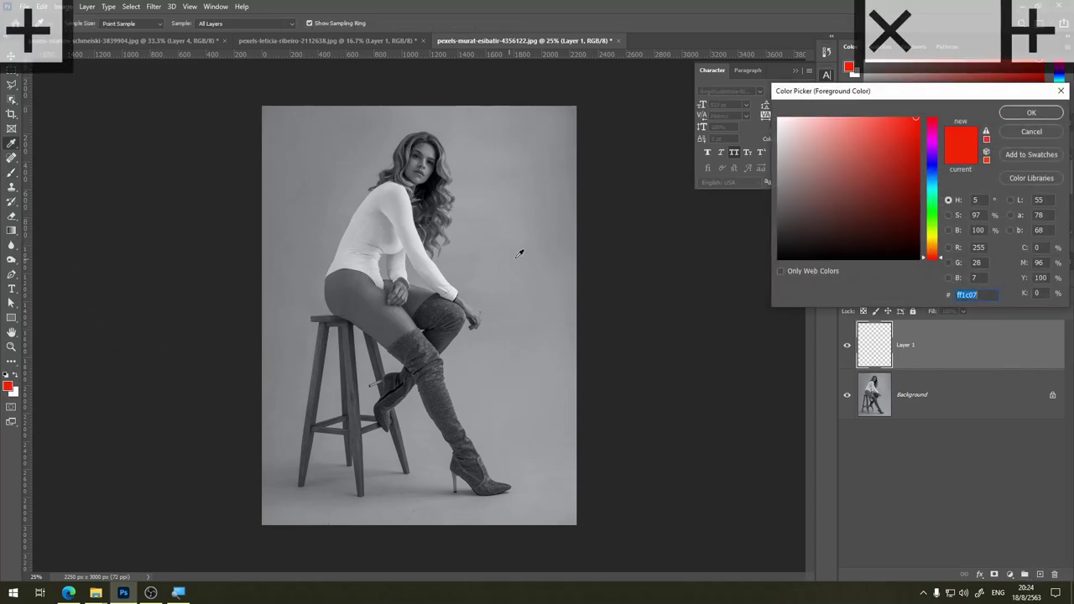
left_click_drag(814, 121, 804, 117)
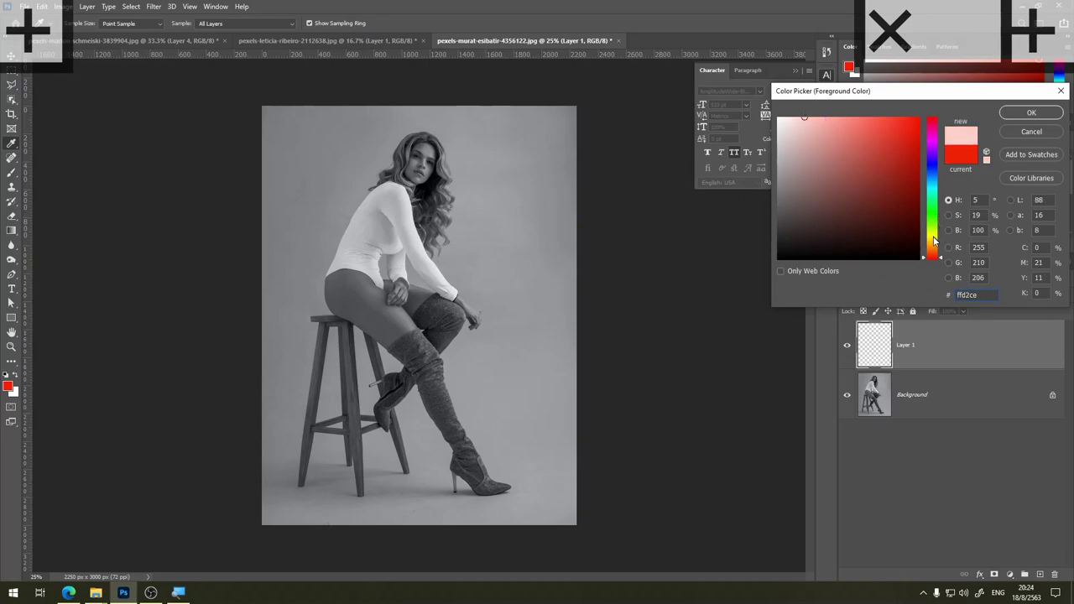
left_click_drag(933, 240, 937, 250)
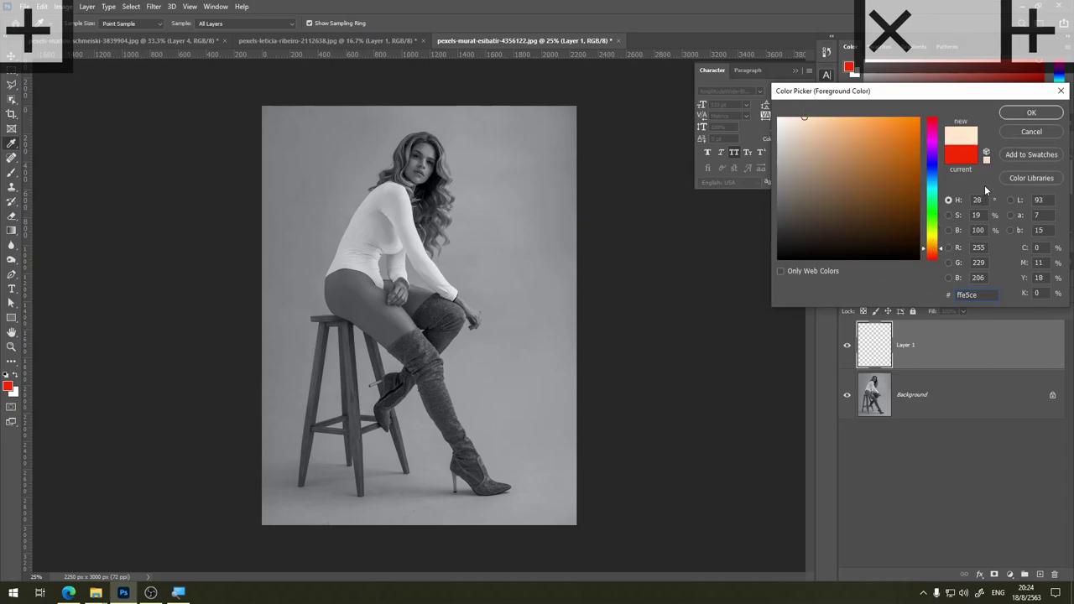
left_click_drag(822, 120, 828, 118)
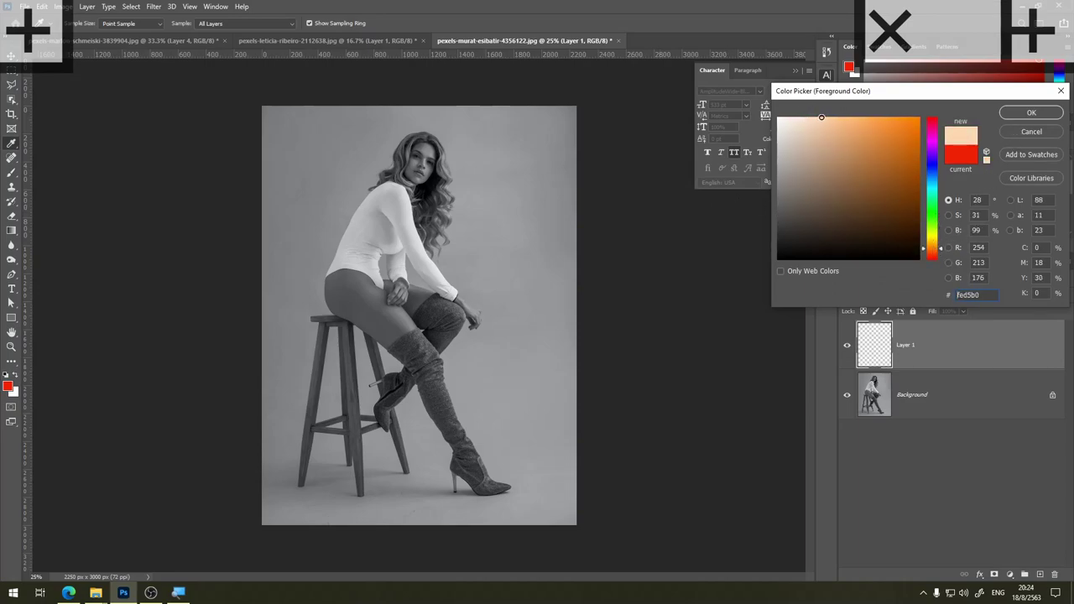
left_click(1033, 116)
Step: Brush peach over the woman's thigh and set Layer 1 to Color blend mode
key("b")
mouse_move(351, 294)
left_mouse_down()
mouse_move(352, 311)
mouse_move(348, 298)
mouse_move(403, 327)
mouse_move(412, 299)
mouse_move(408, 324)
mouse_move(340, 304)
mouse_move(354, 308)
mouse_move(350, 293)
mouse_move(388, 315)
mouse_move(395, 306)
left_mouse_up()
left_click(885, 296)
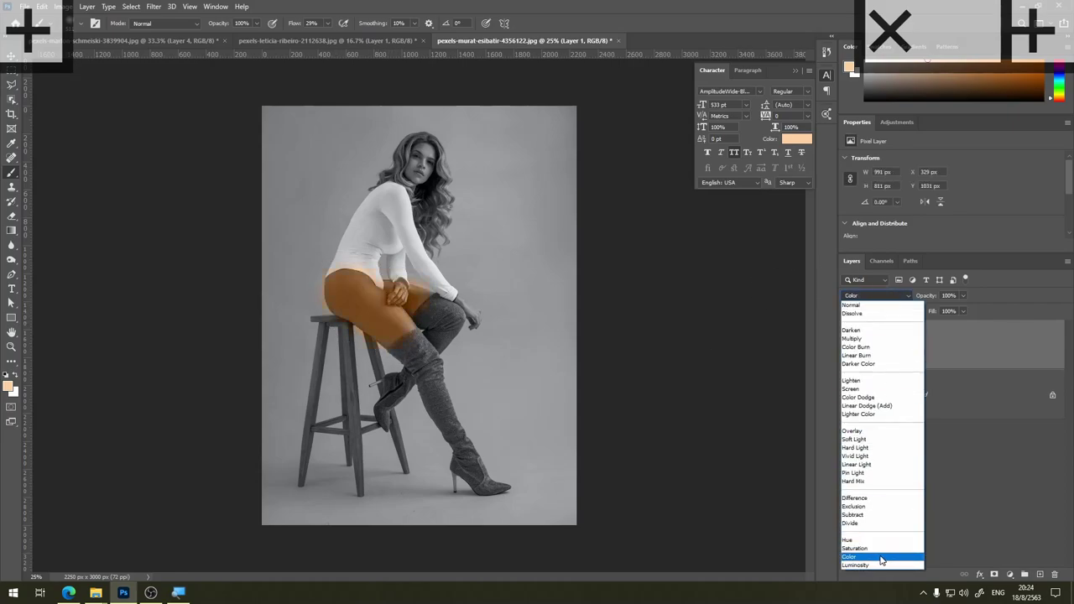
left_click(883, 557)
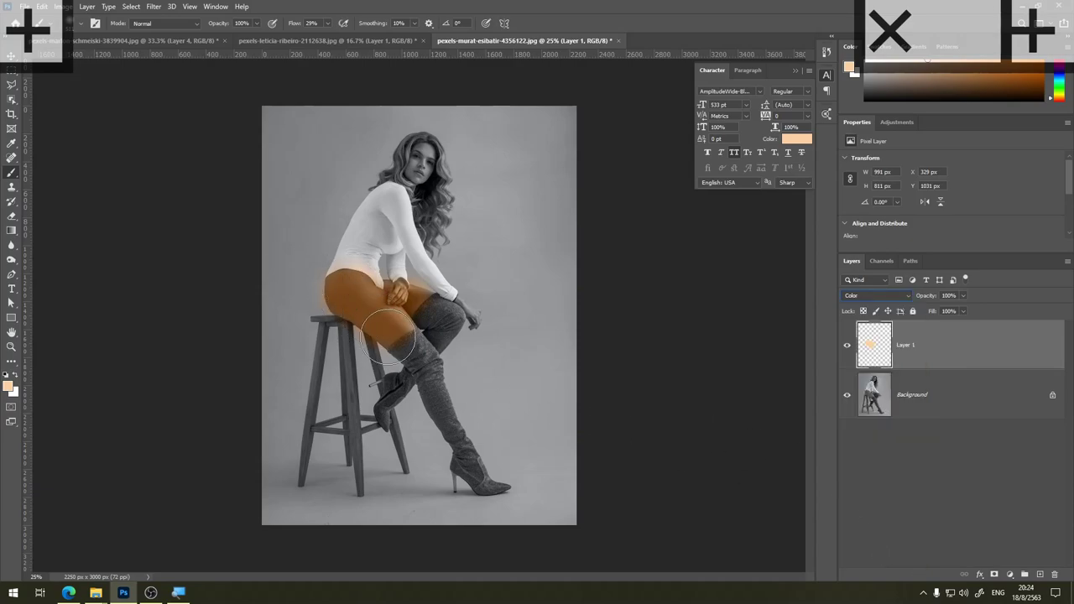
left_click(905, 298)
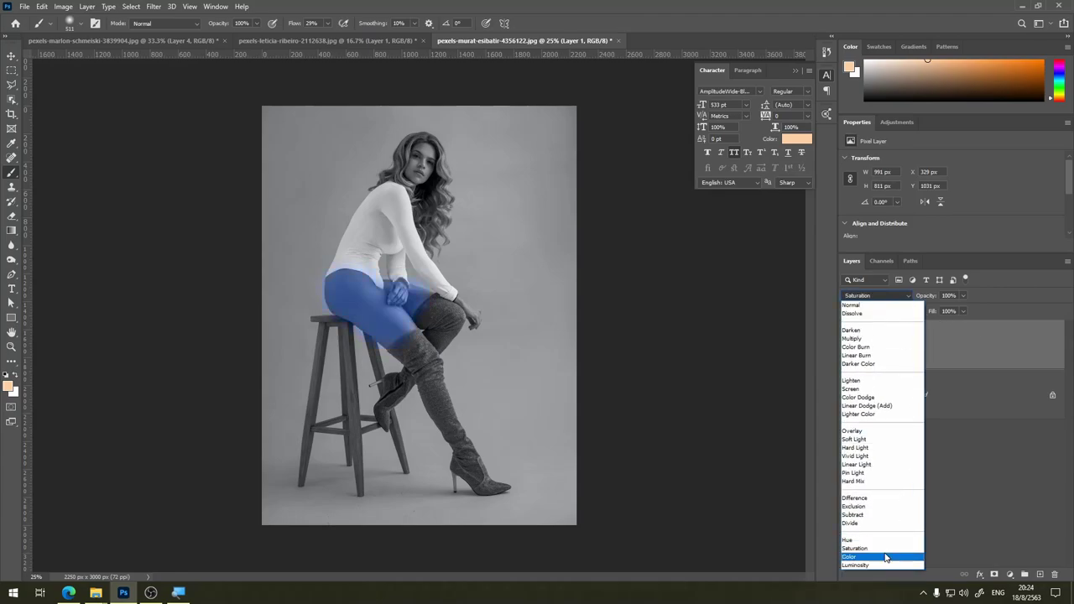
left_click(877, 557)
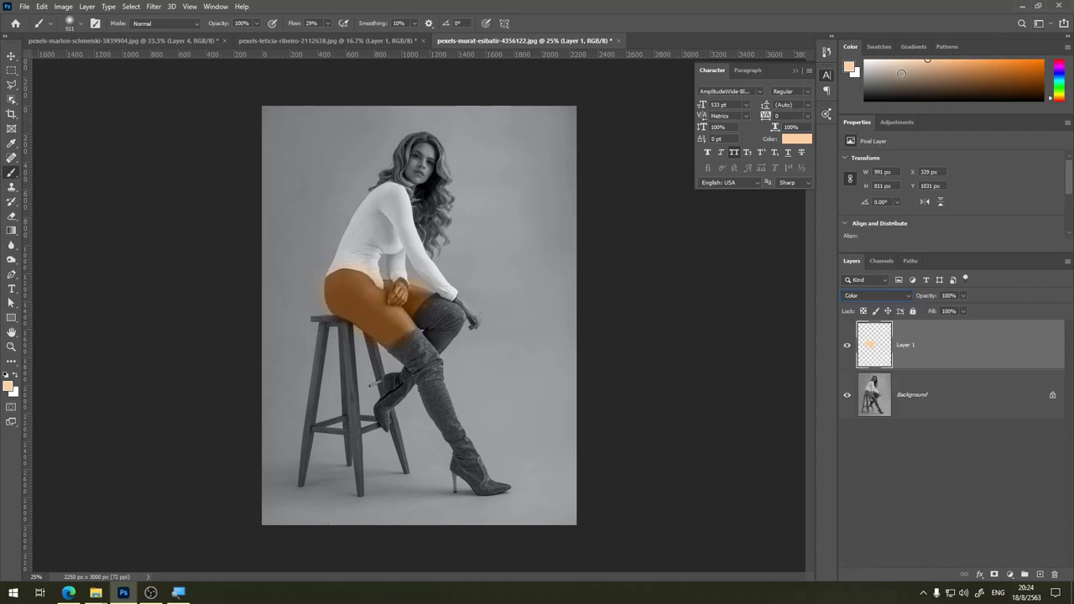
Step: Tint the knee and face peach and the boot light blue, then view the suitcases photo
left_click(911, 59)
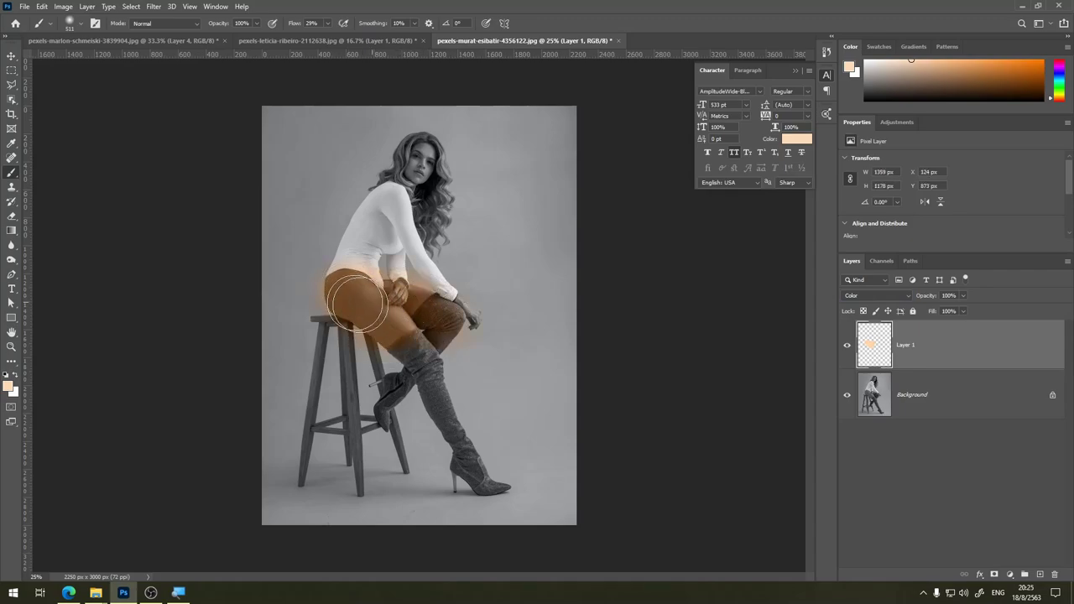
left_click_drag(427, 318, 344, 310)
left_click_drag(418, 171, 423, 176)
left_click(1059, 73)
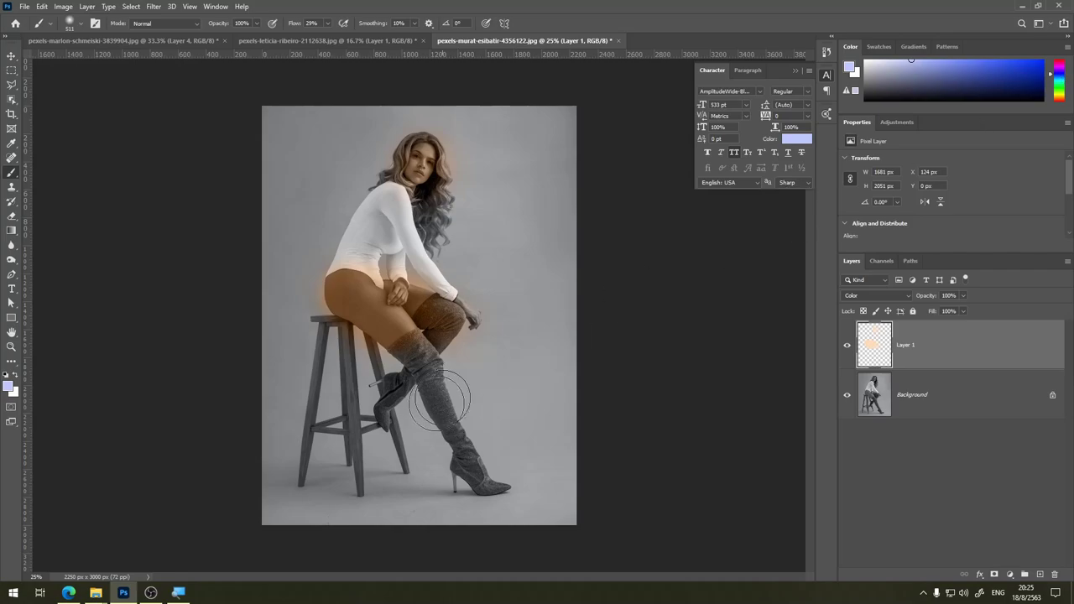
mouse_move(431, 355)
left_mouse_down()
mouse_move(424, 398)
mouse_move(479, 493)
mouse_move(407, 386)
mouse_move(437, 312)
mouse_move(435, 334)
mouse_move(448, 312)
left_mouse_up()
left_click(336, 43)
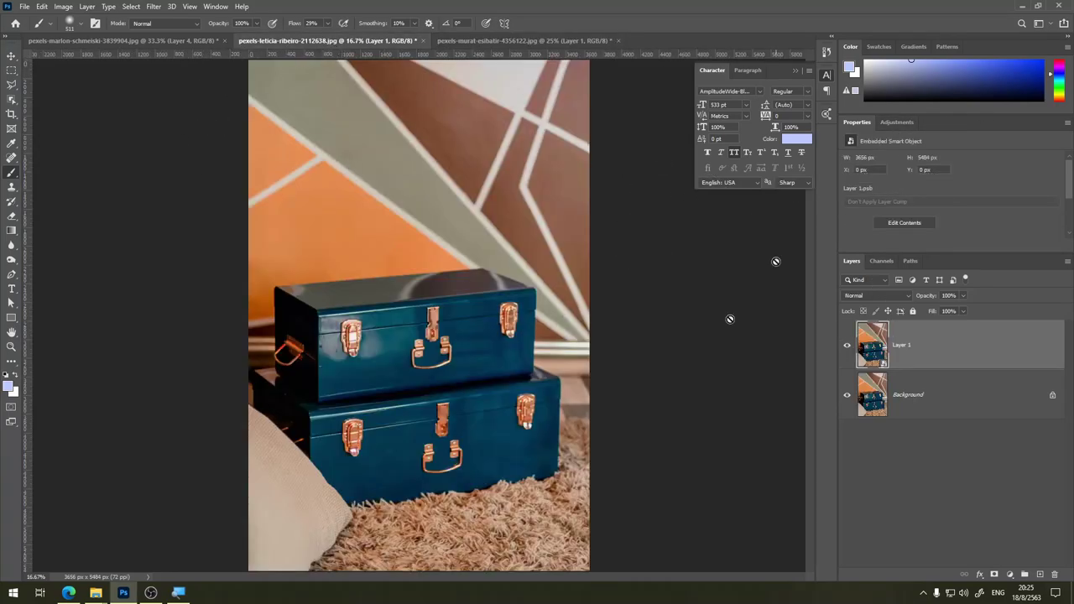
Step: Switch back to the marlon-schmeiski cactus tab and keep its glow layer in Color mode
left_click(199, 40)
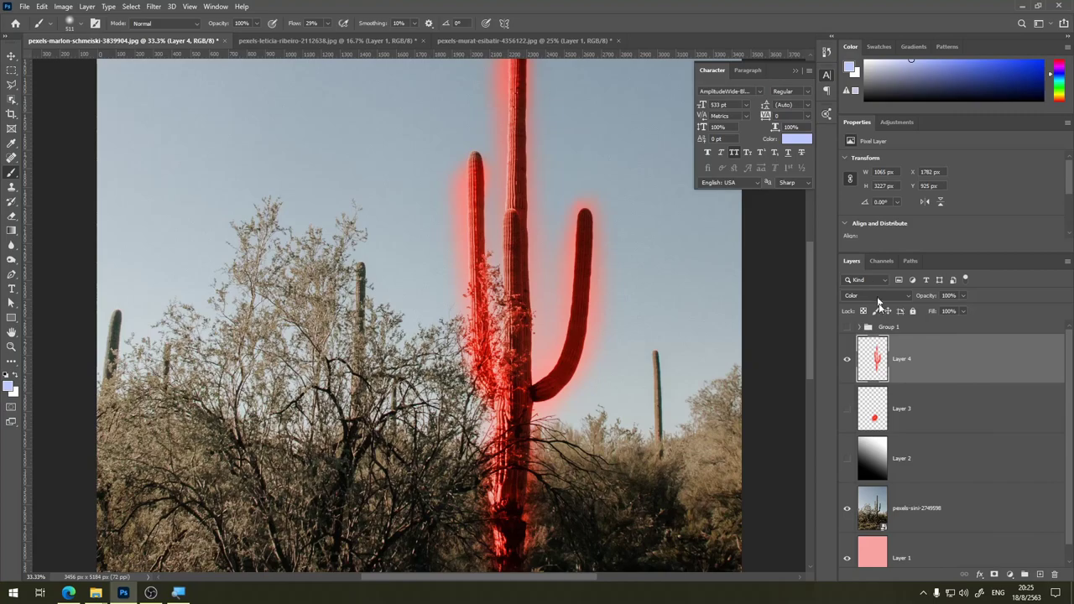
left_click(877, 296)
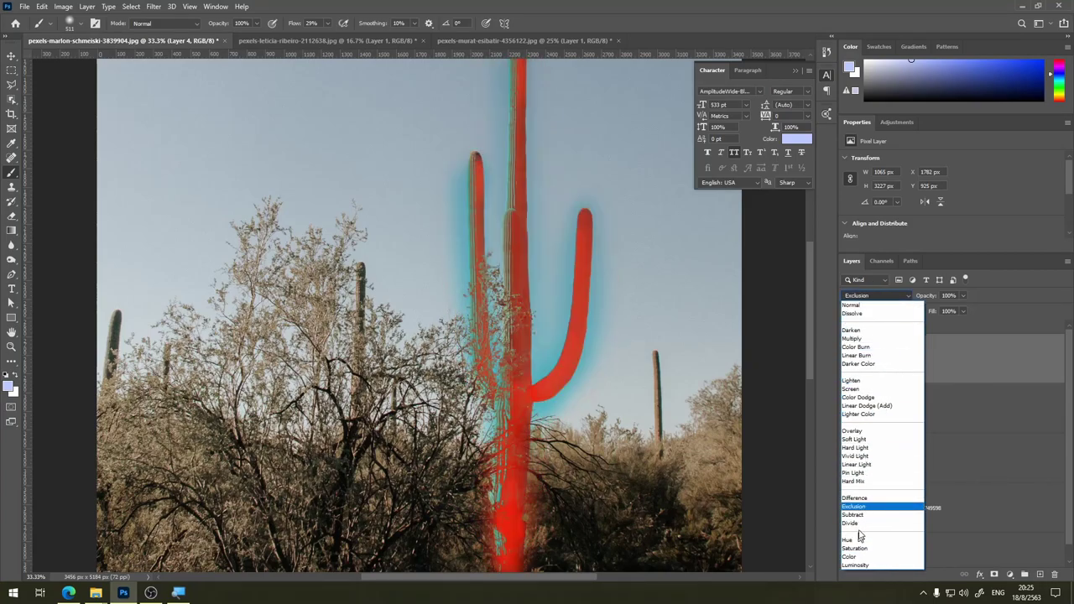
left_click(570, 47)
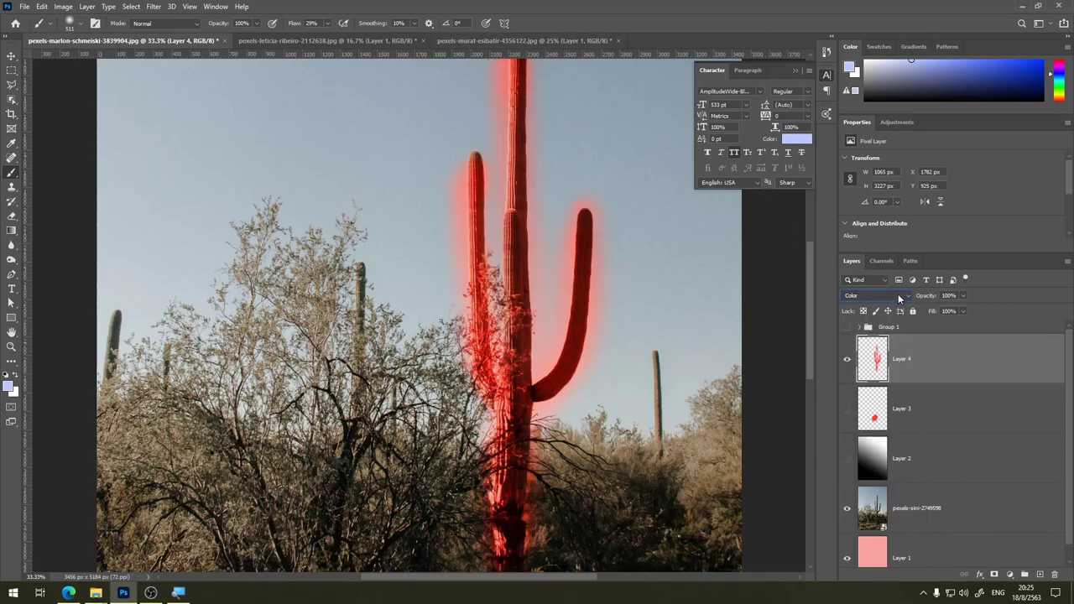
left_click(897, 296)
left_click(912, 295)
Step: Hide Layer 4's glow, show and select gradient Layer 2, and blend it as Overlay at 77% opacity
left_click(847, 359)
left_click(847, 459)
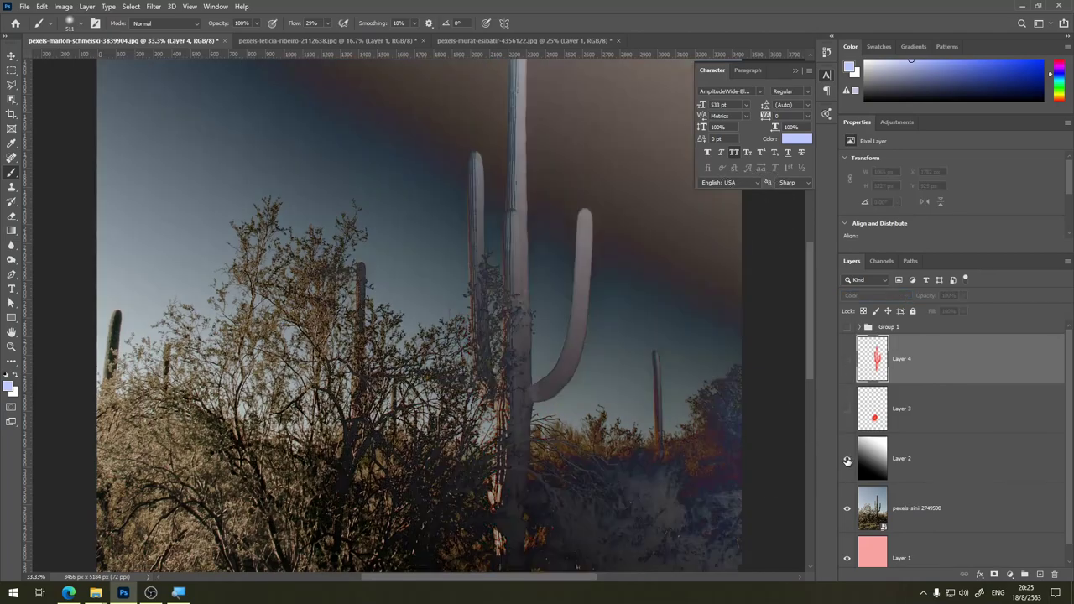
left_click(938, 465)
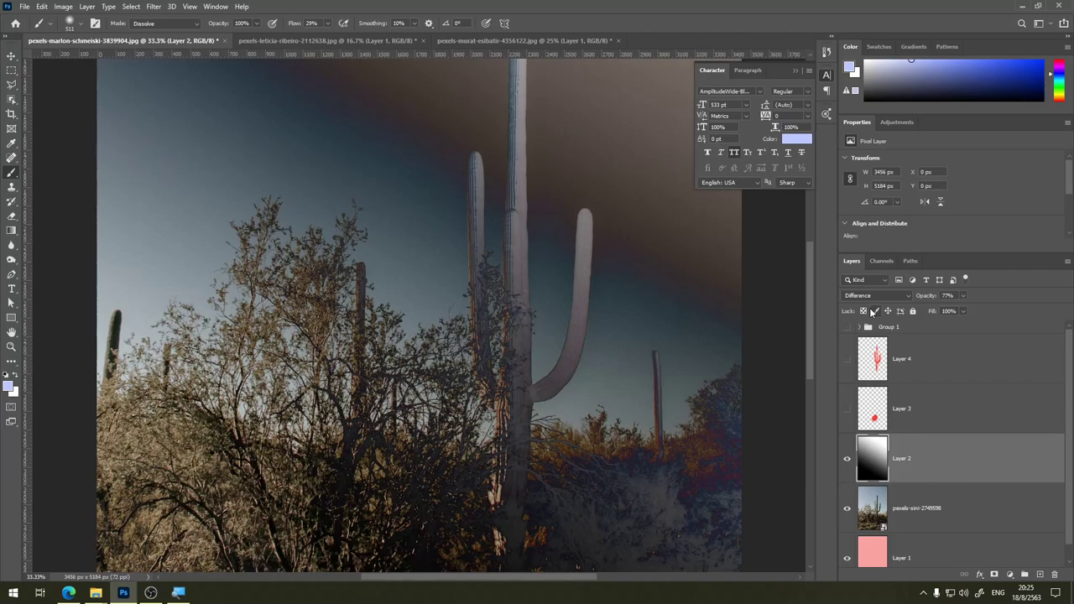
left_click(881, 295)
left_click(873, 306)
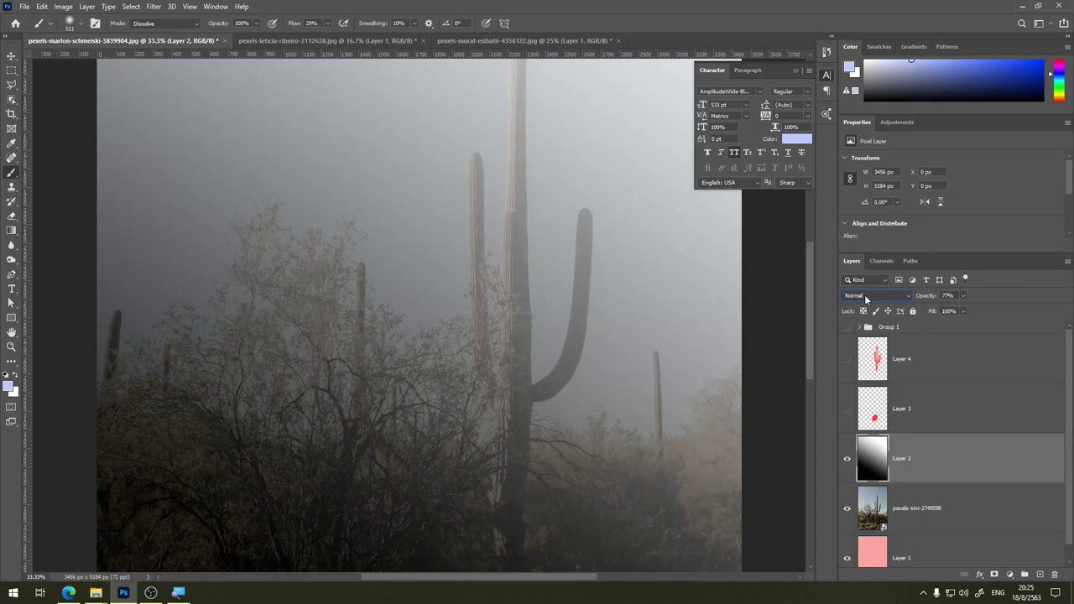
key("ctrl+plus")
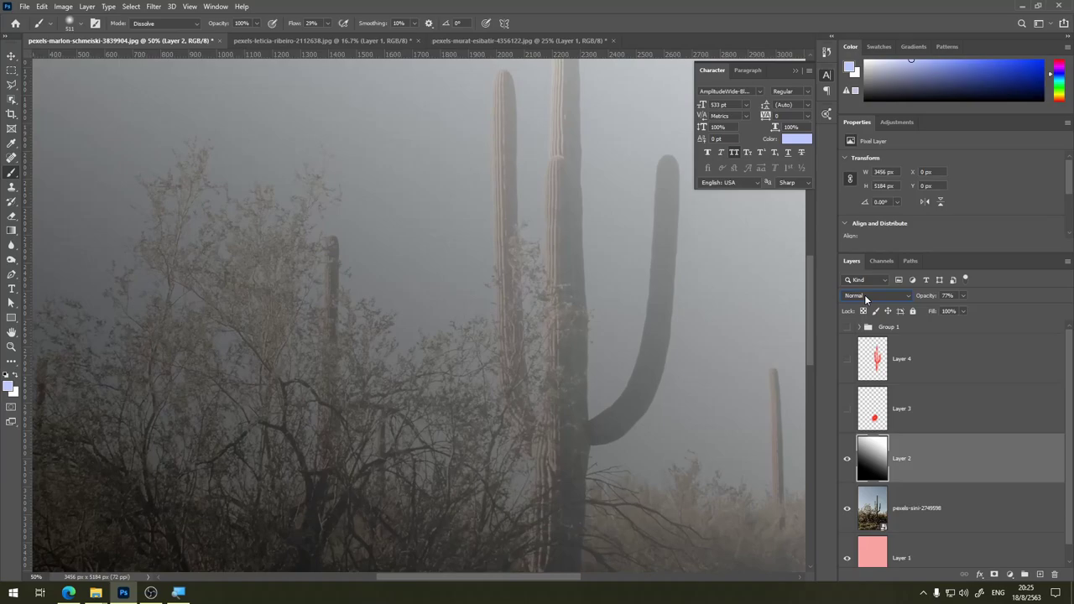
key("ctrl+minus")
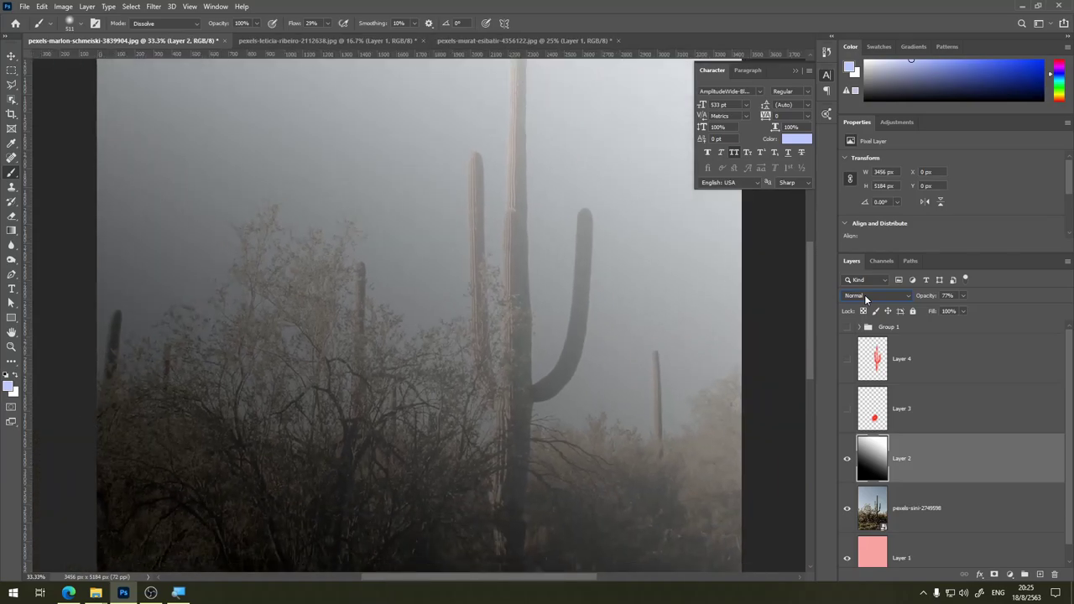
left_click(864, 294)
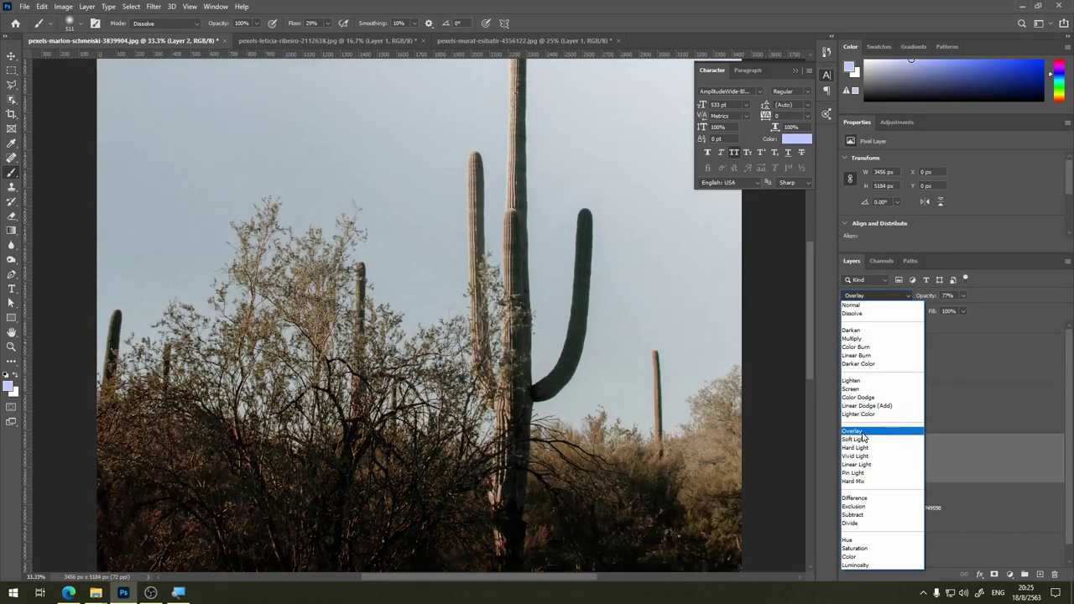
left_click(865, 432)
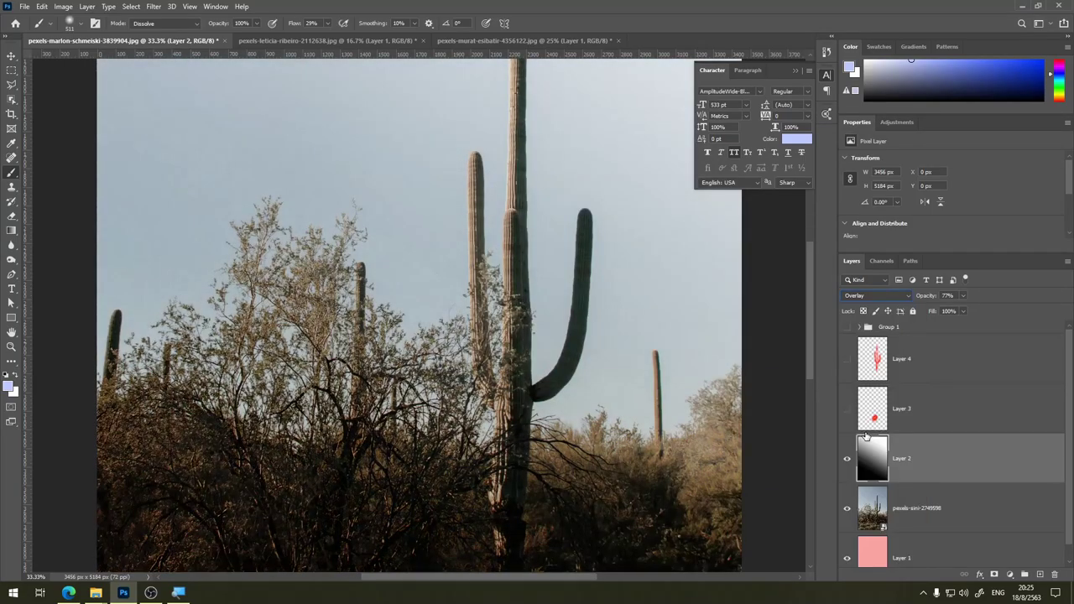
Step: Step gradient Layer 2 through Soft Light, Lighter Color and Subtract blending
key("ctrl+plus")
key("ctrl+minus")
key("Down")
key("Up")
key("Up")
key("Down")
key("Down")
key("Down")
key("Down")
key("Down")
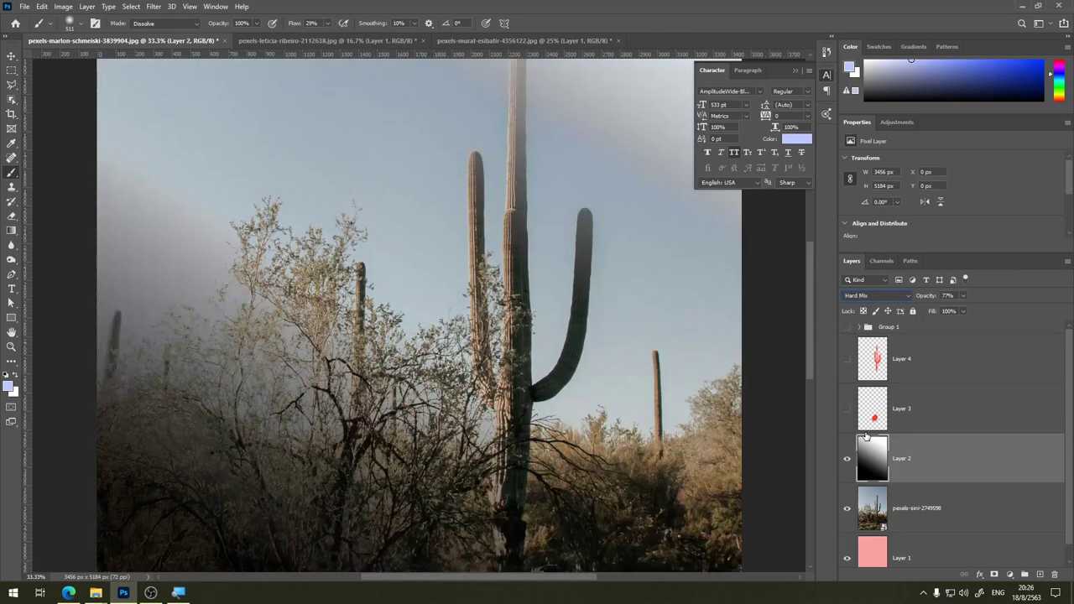
key("Down")
key("Down")
key("Down")
key("Down")
key("Down")
key("Down")
key("Down")
key("Down")
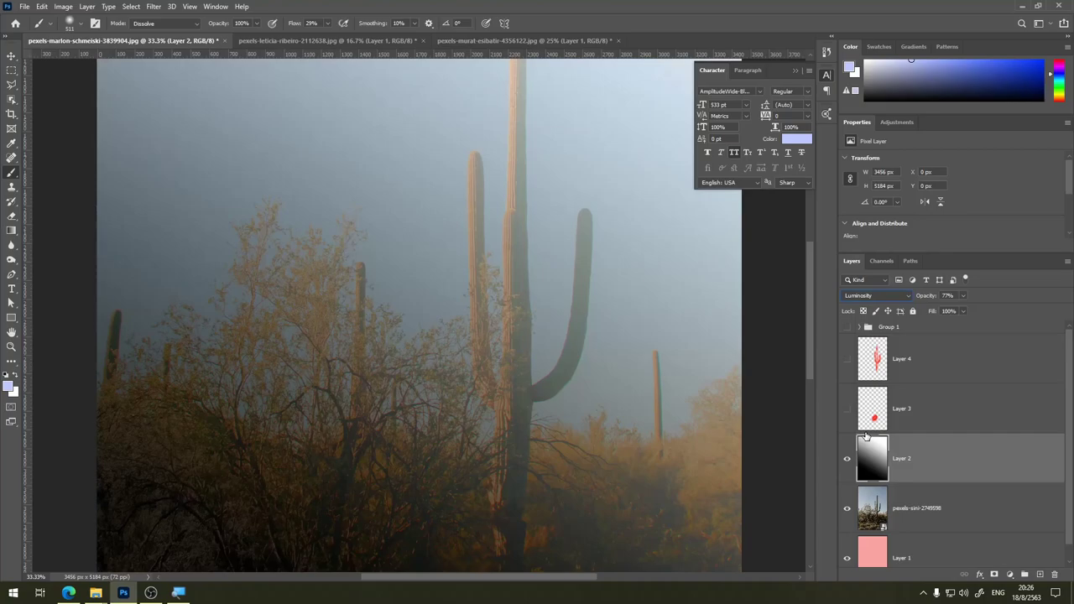
Step: Cycle Layer 2 through Hard Light, Screen, Darker Color and Color Burn blending
key("Up")
key("Up")
key("Up")
key("Up")
key("Up")
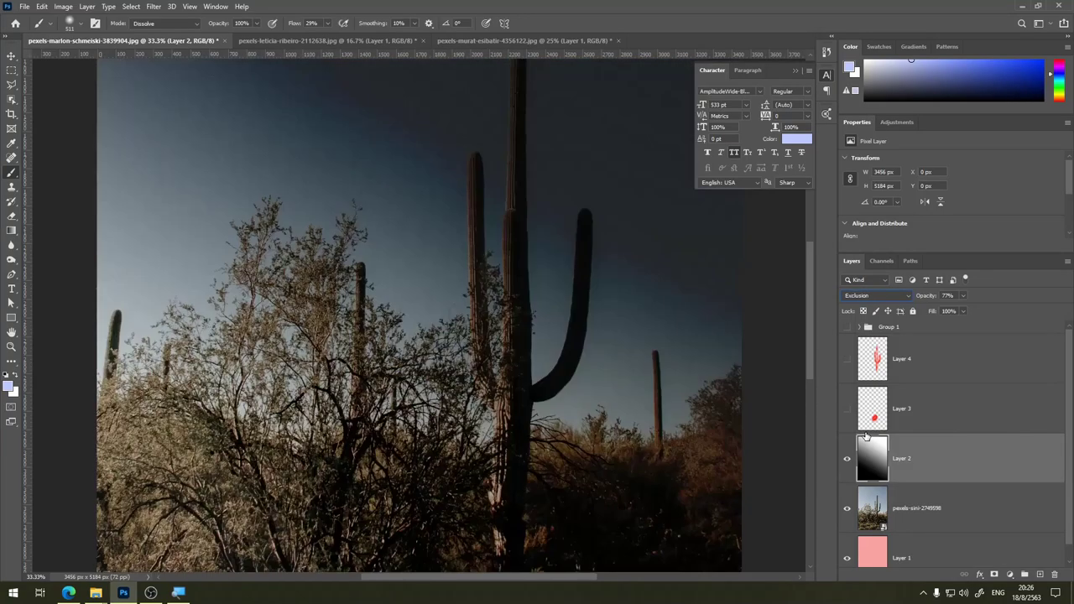
key("Up")
key("Up")
key("Up")
key("Up")
key("Up")
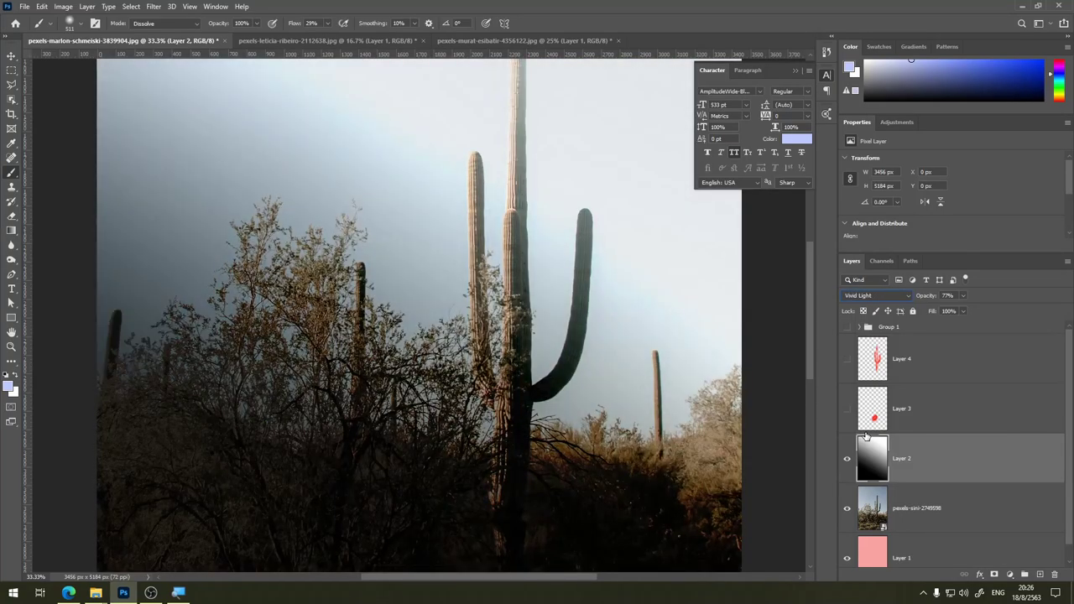
key("Up")
key("Up")
key("Up")
key("Up")
key("Up")
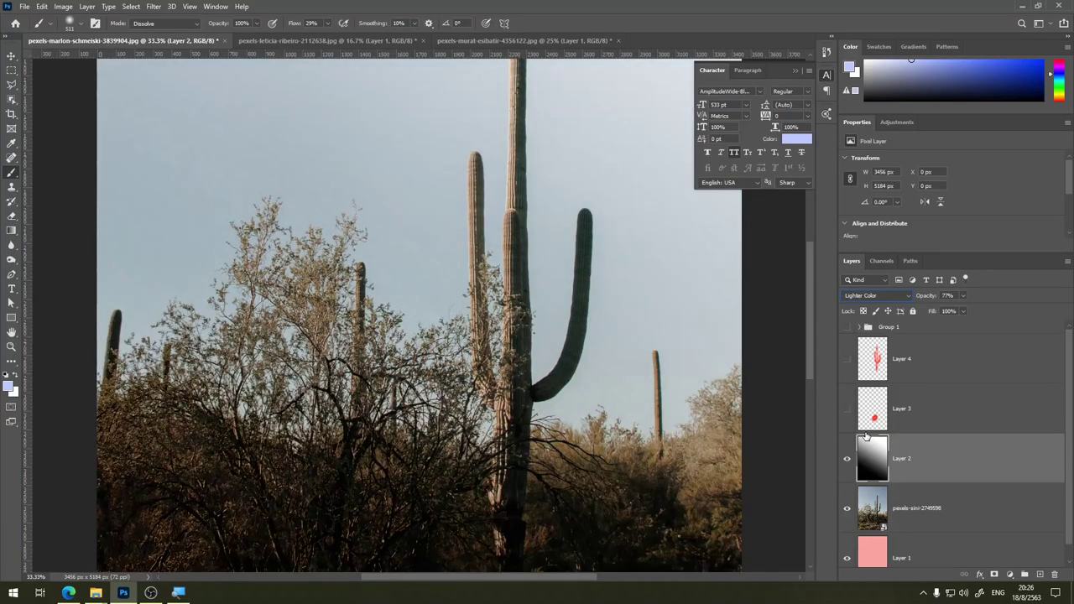
key("Up")
key("Up")
key("Up")
key("Up")
key("Up")
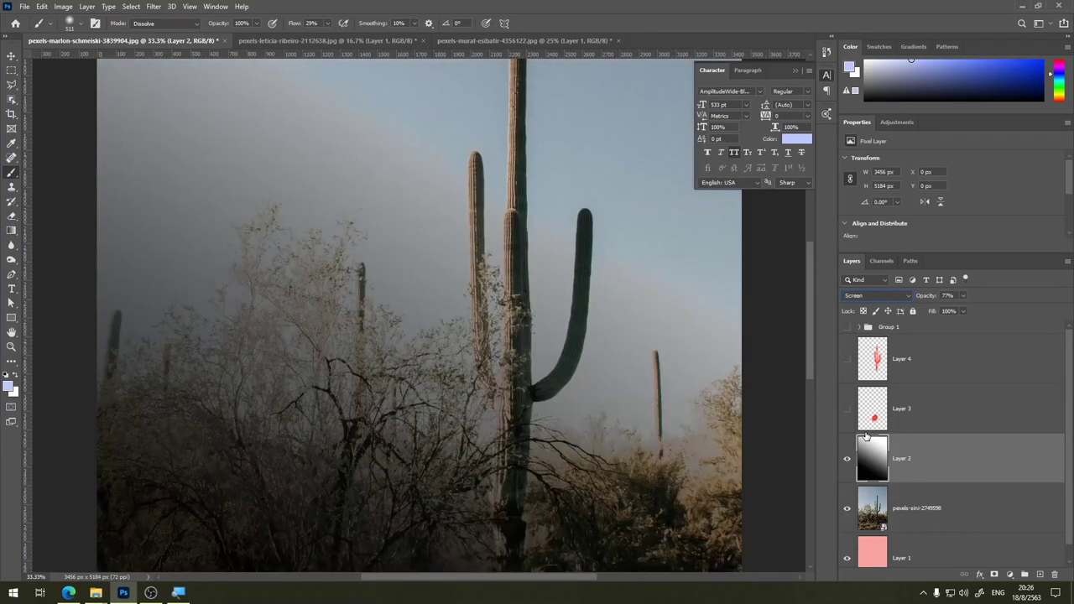
key("Up")
key("Up")
key("Up")
key("Down")
key("Down")
key("Up")
key("Up")
key("Up")
key("Up")
key("Up")
key("Up")
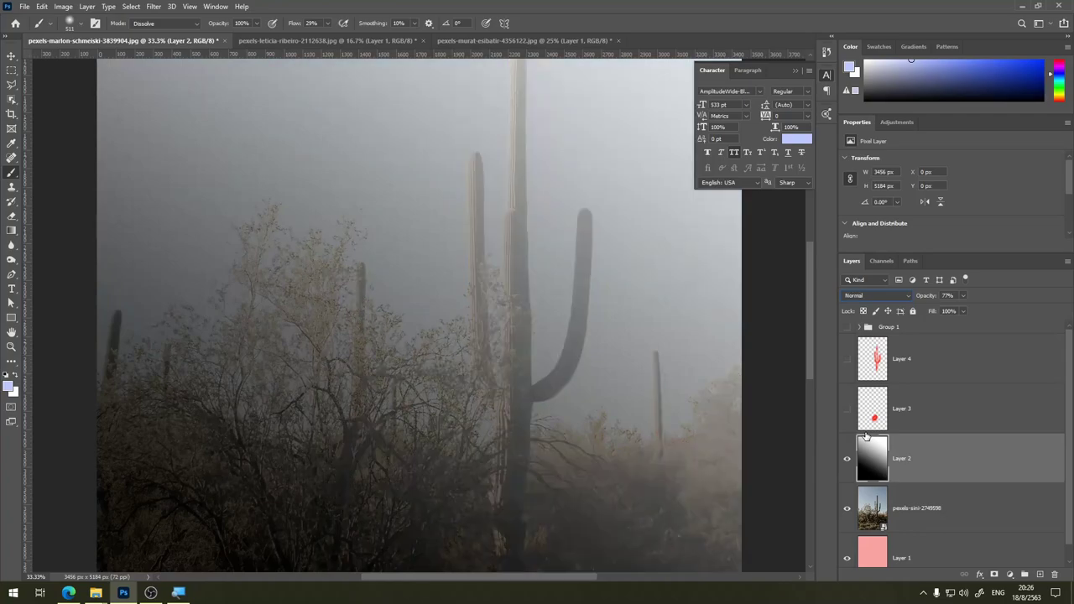
key("Down")
key("Down")
key("Down")
key("Down")
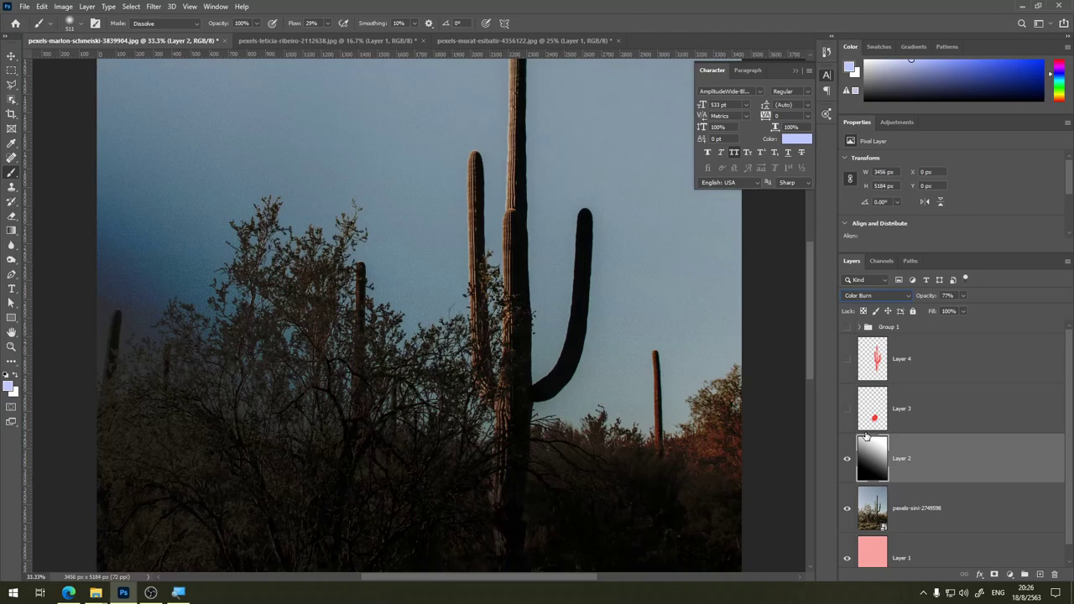
Step: Zoom out, hide gradient Layer 2, and show Group 1's portrait over the desert
key("ctrl+minus")
key("ctrl+minus")
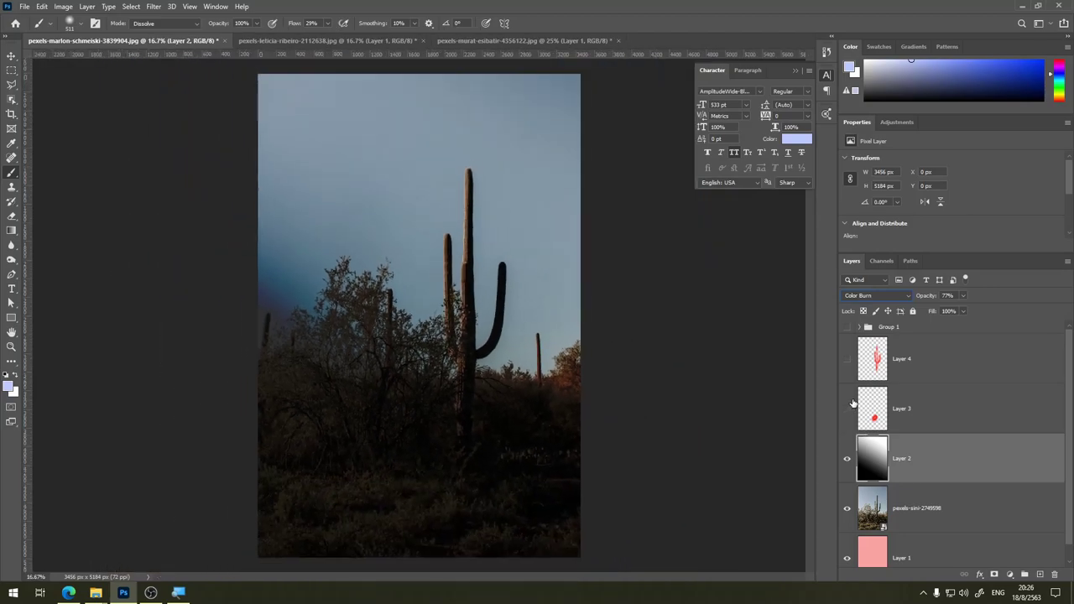
left_click(848, 464)
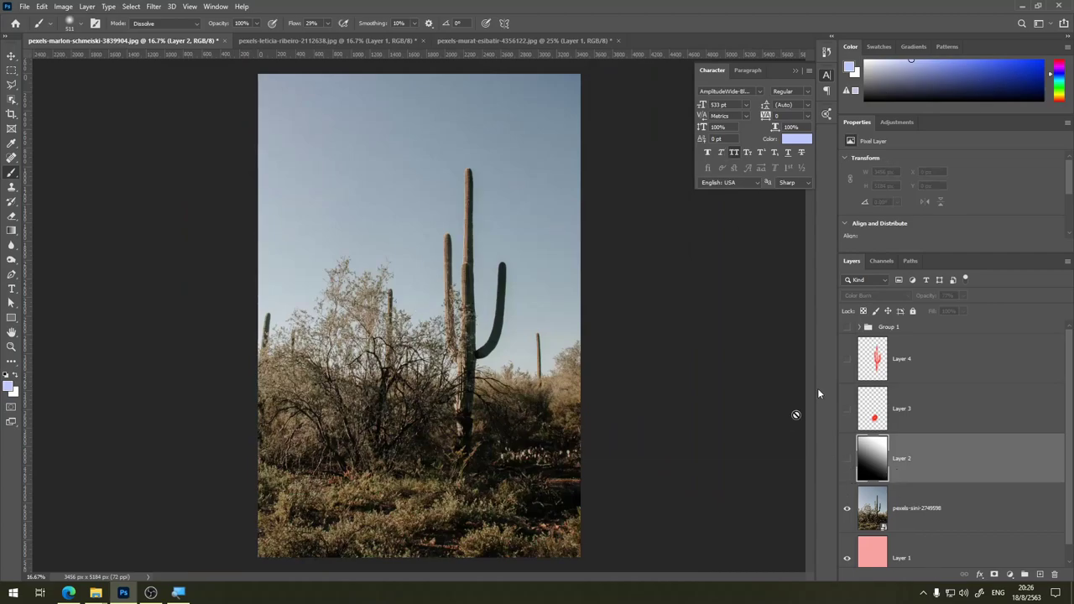
left_click(847, 327)
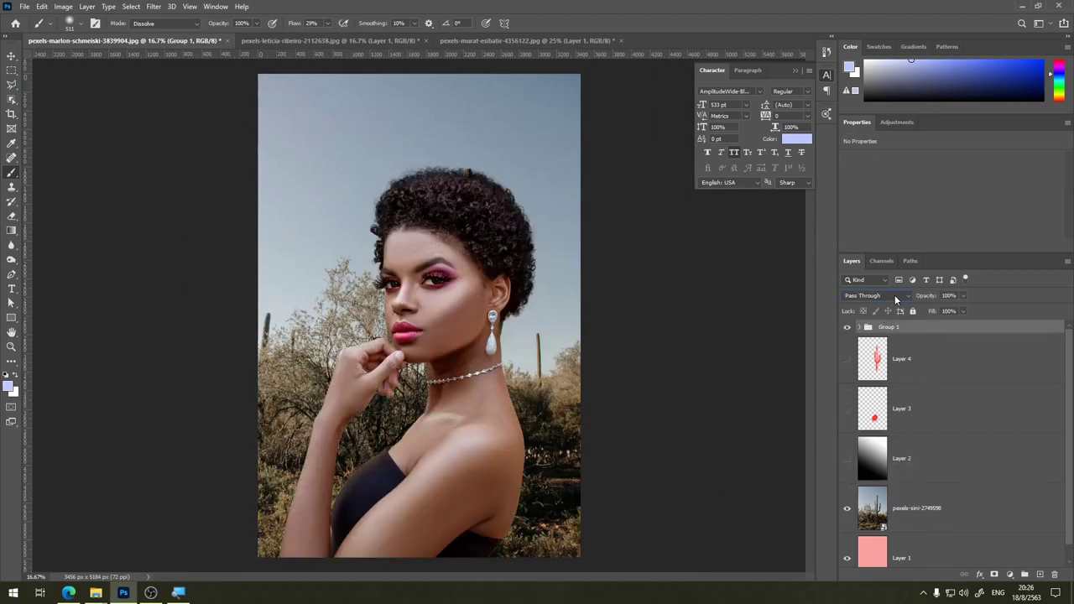
Step: Cycle Group 1 through Color Burn, Lighten and Linear Light, then settle on Multiply blending
left_click(894, 295)
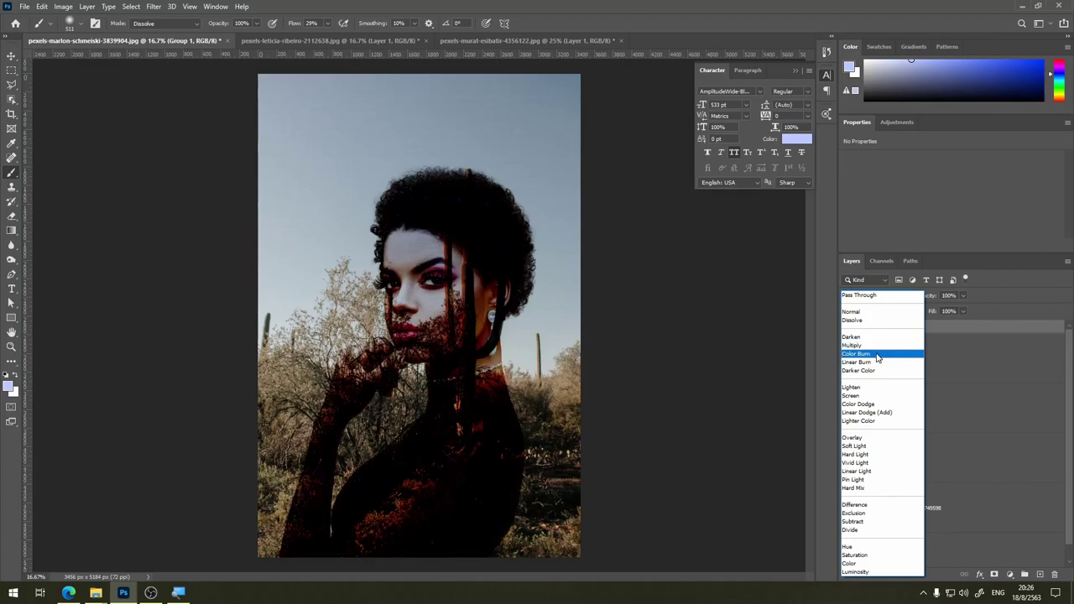
left_click(877, 354)
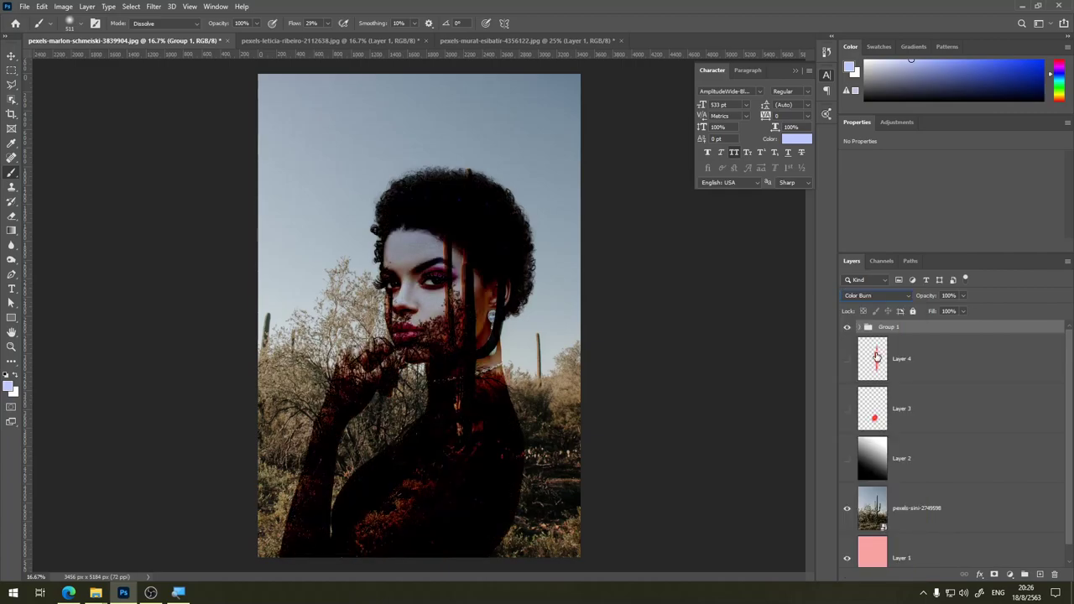
key("Down")
key("Down")
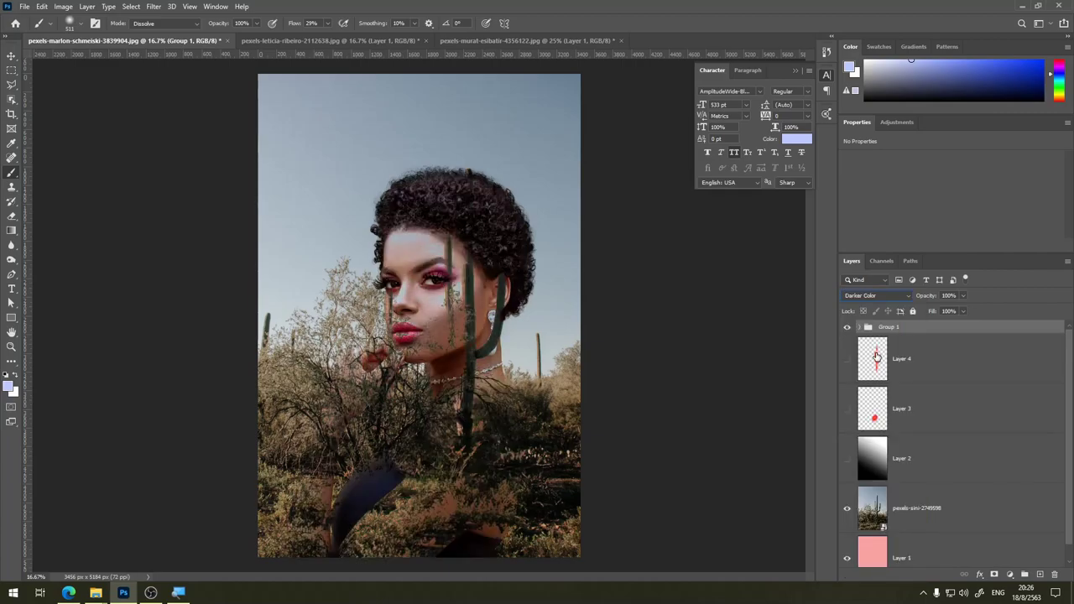
key("Down")
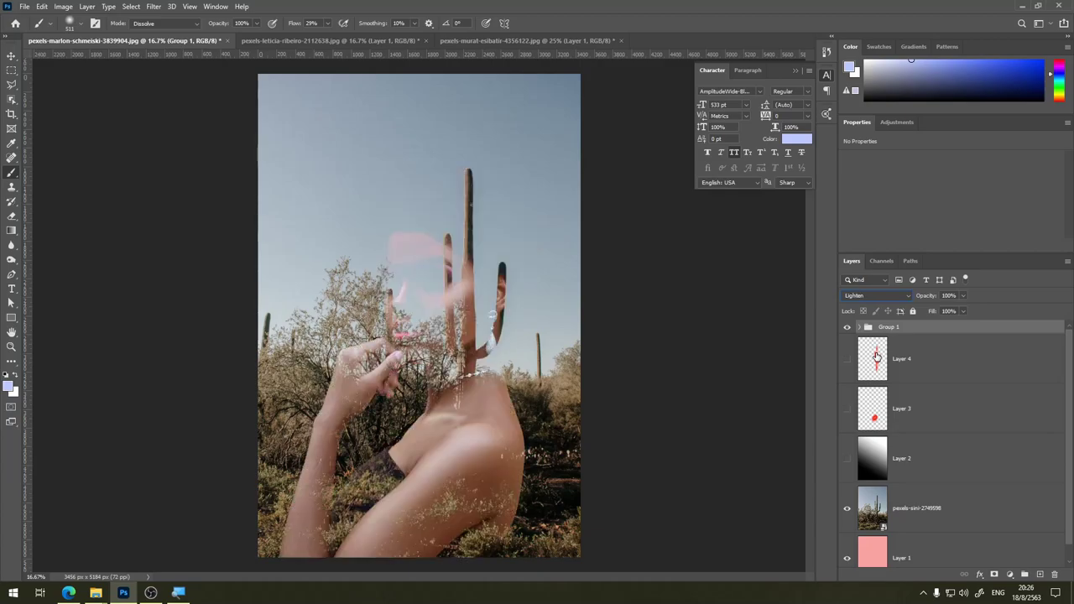
key("Down")
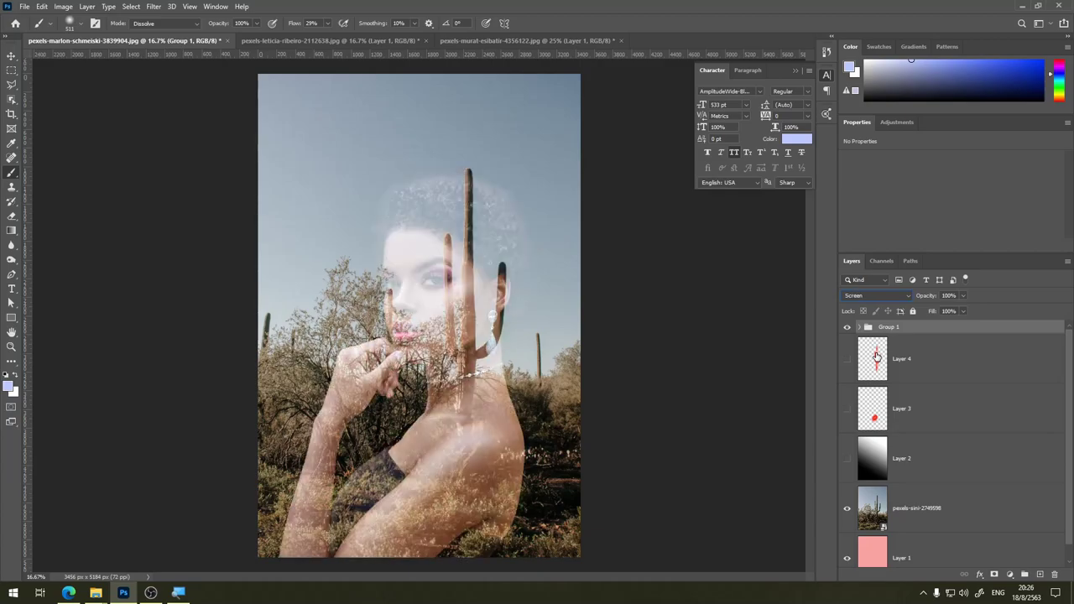
key("Down")
key("Down")
key("Down")
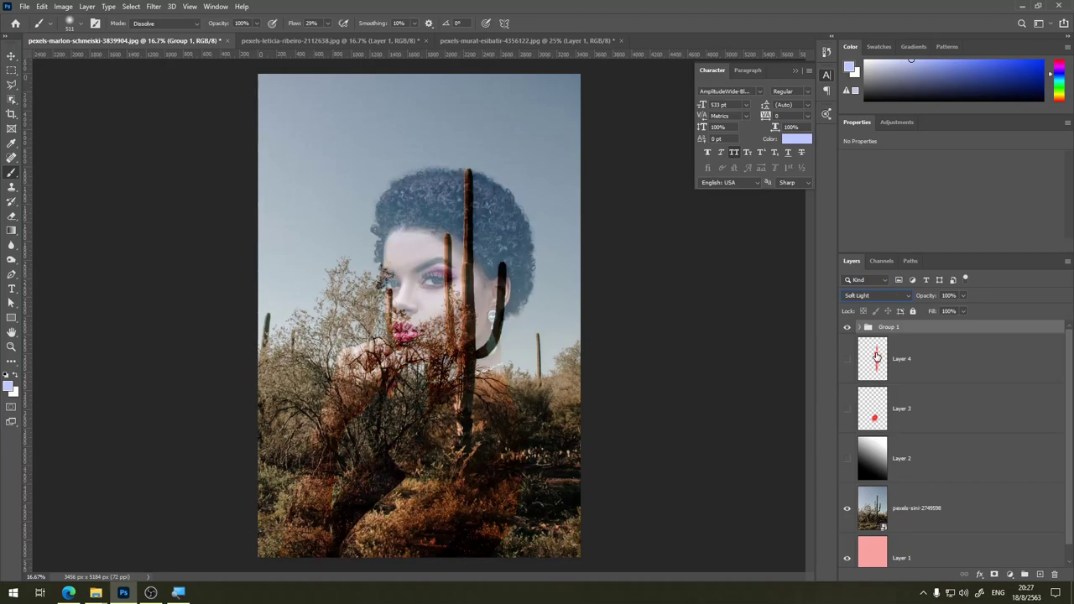
key("Down")
key("Down")
key("Down")
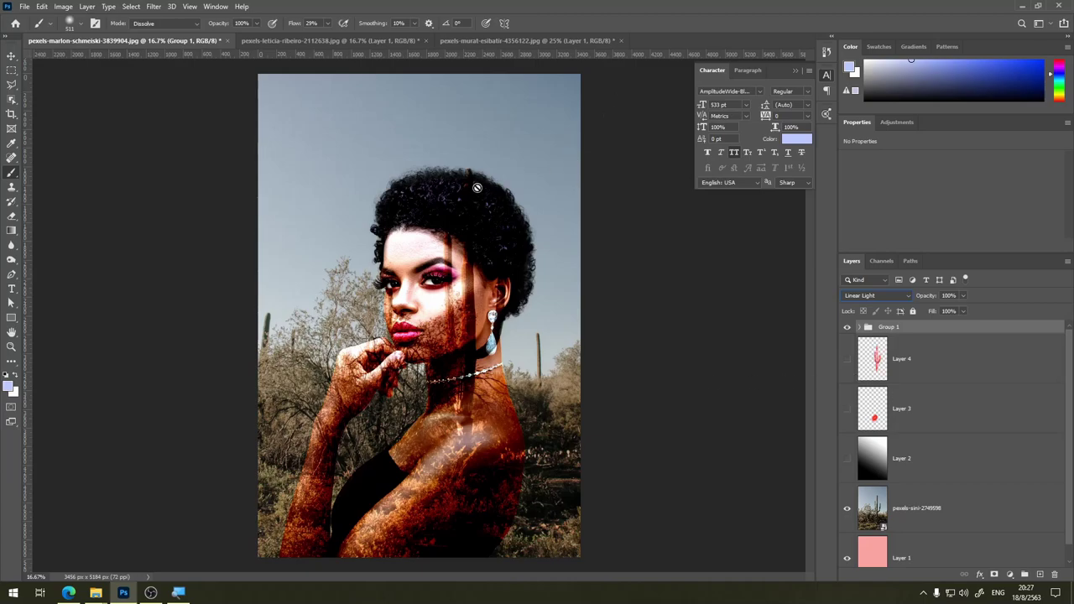
left_click(873, 295)
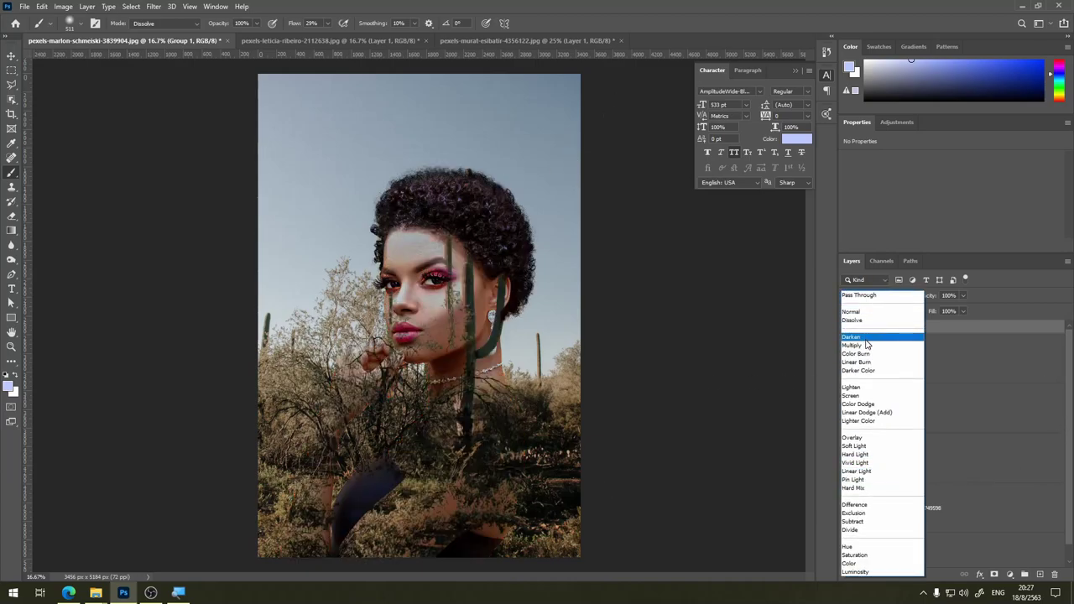
left_click(864, 342)
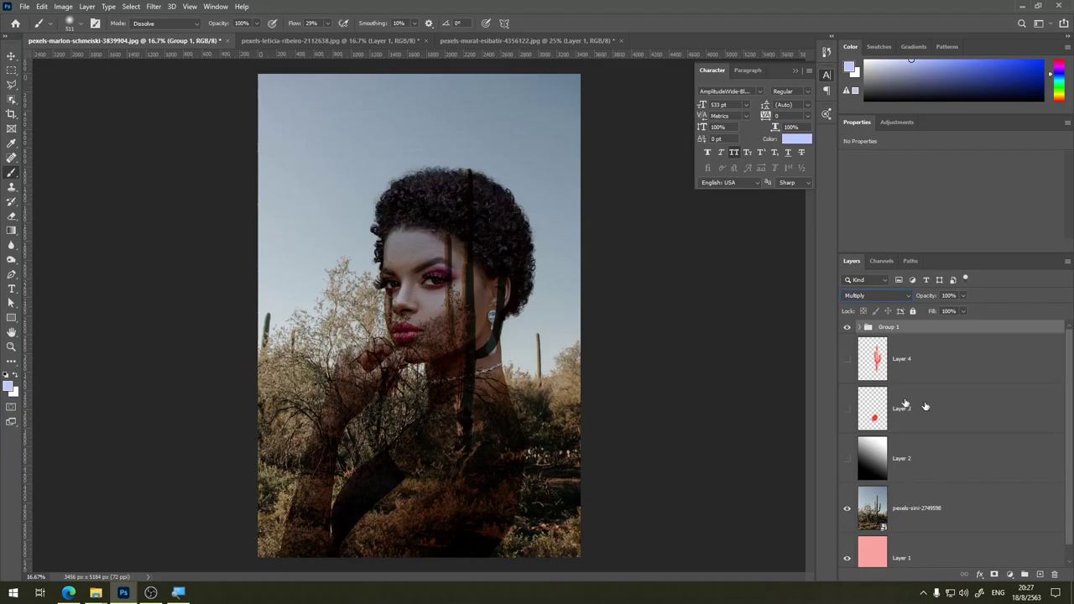
Step: Try moving the woman cutout, then shift Group 1 upward with Free Transform
left_click(11, 55)
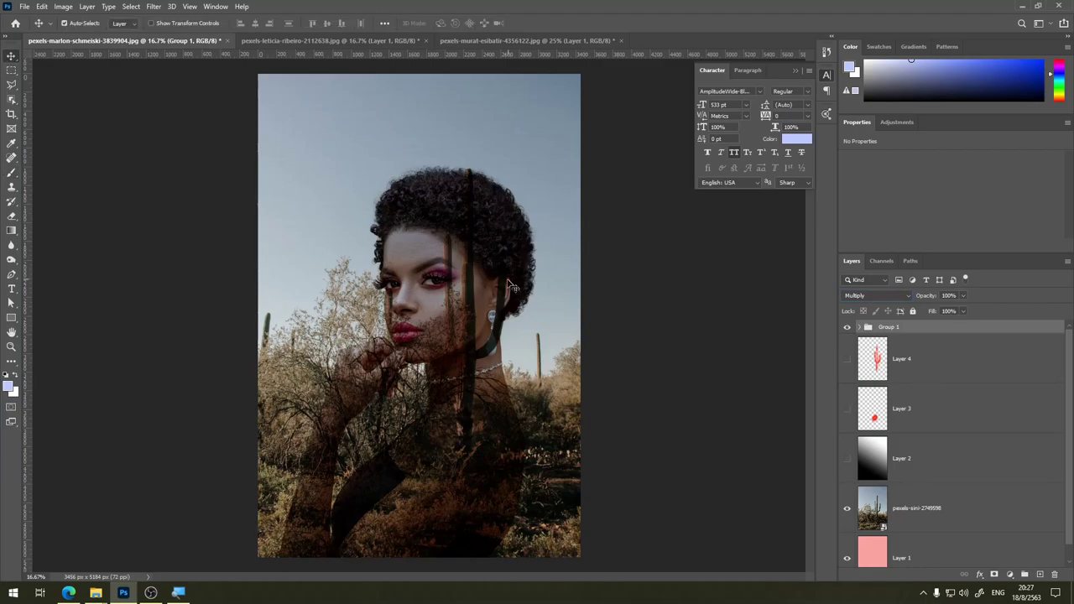
key("ctrl+v")
left_click_drag(511, 289, 537, 191)
left_click(894, 409)
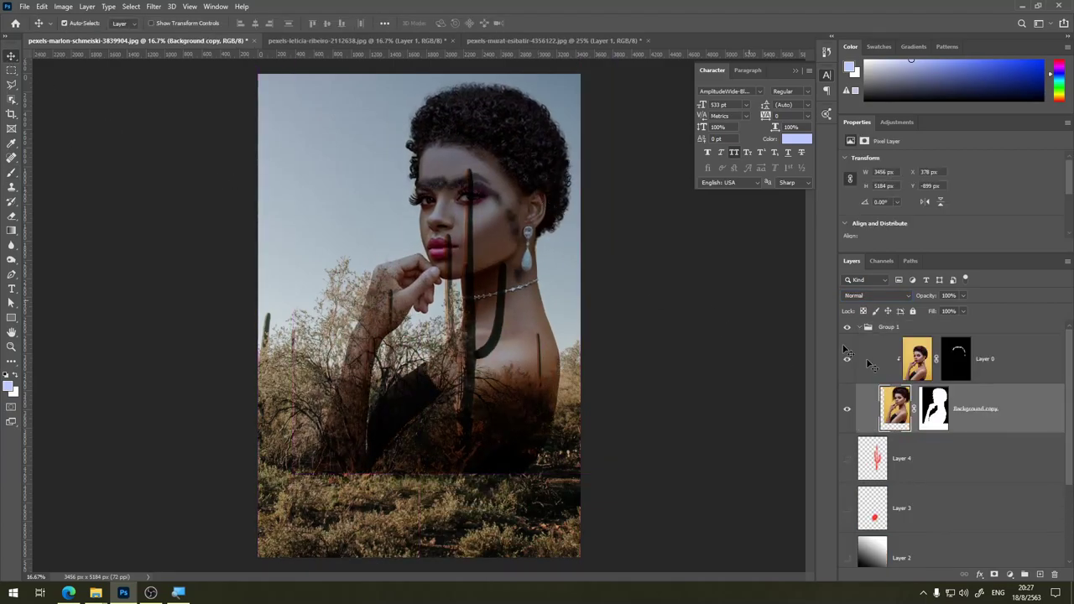
left_click(894, 330)
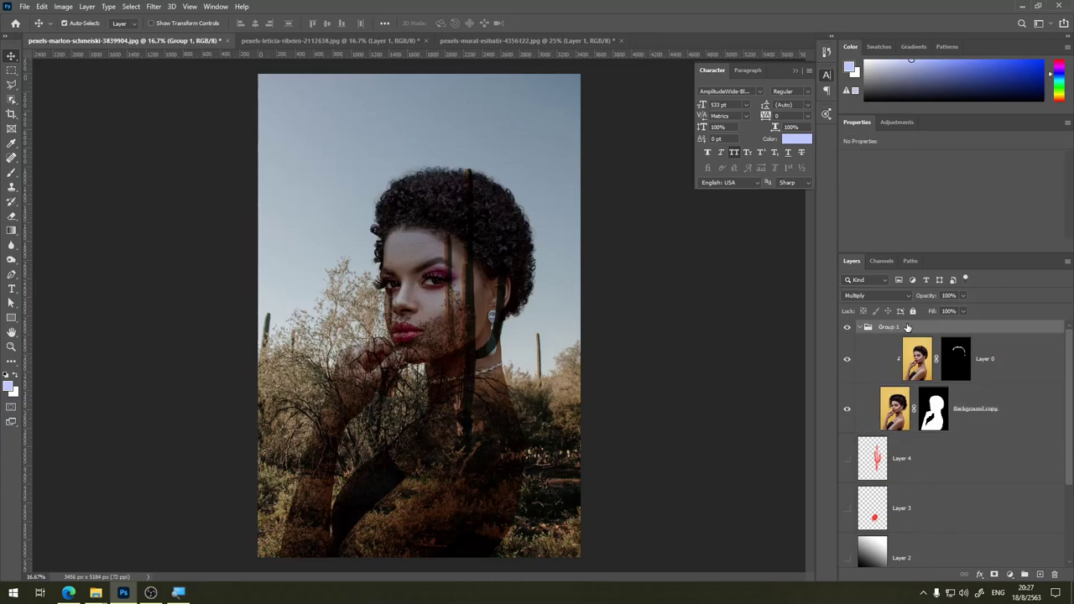
key("ctrl+t")
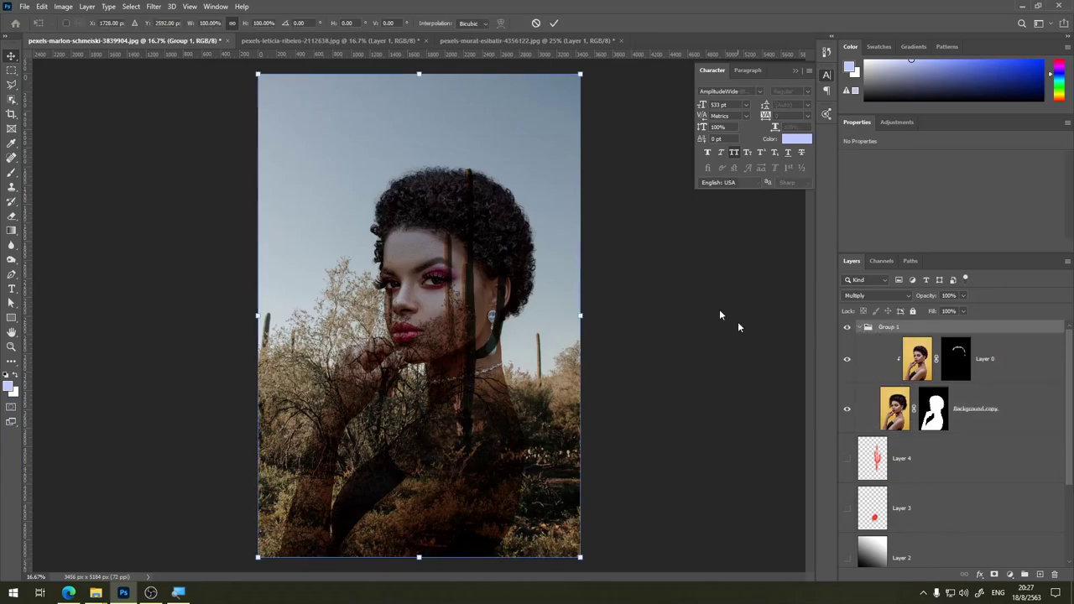
mouse_move(453, 297)
left_mouse_down()
mouse_move(476, 223)
mouse_move(386, 216)
mouse_move(472, 226)
mouse_move(419, 252)
mouse_move(462, 246)
mouse_move(499, 212)
mouse_move(492, 191)
mouse_move(453, 241)
left_mouse_up()
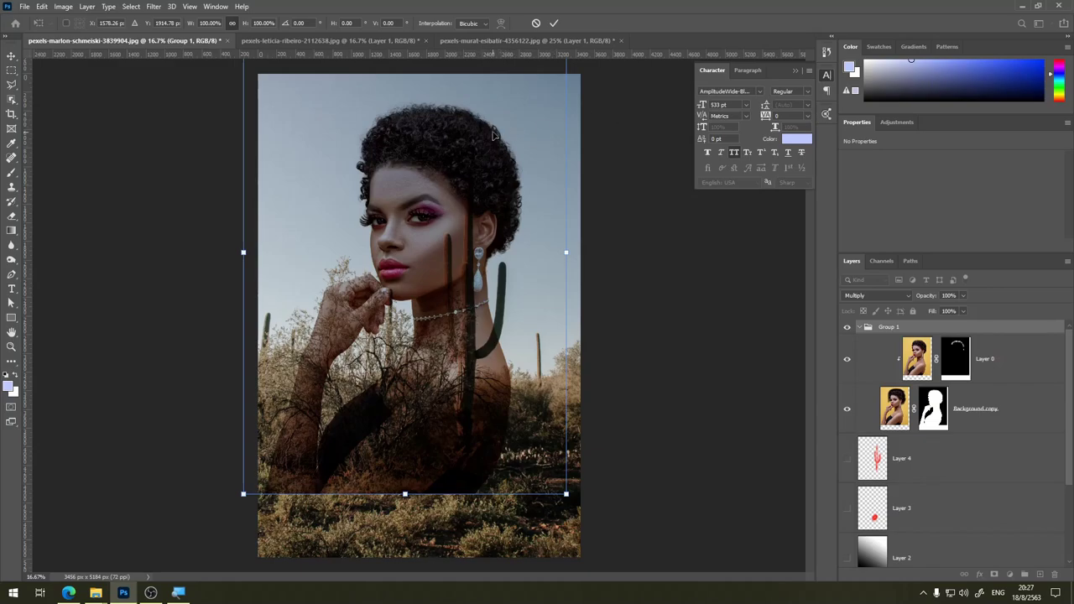
Step: Try Screen on Group 1, cancel the transform, restore Normal blending and collapse the group
left_click(895, 298)
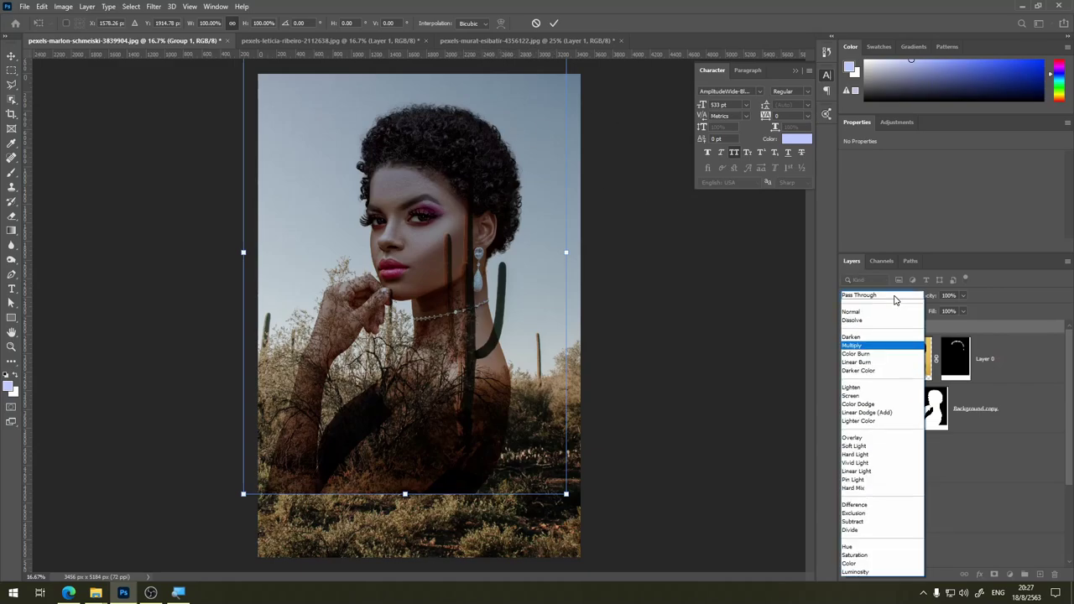
left_click(864, 395)
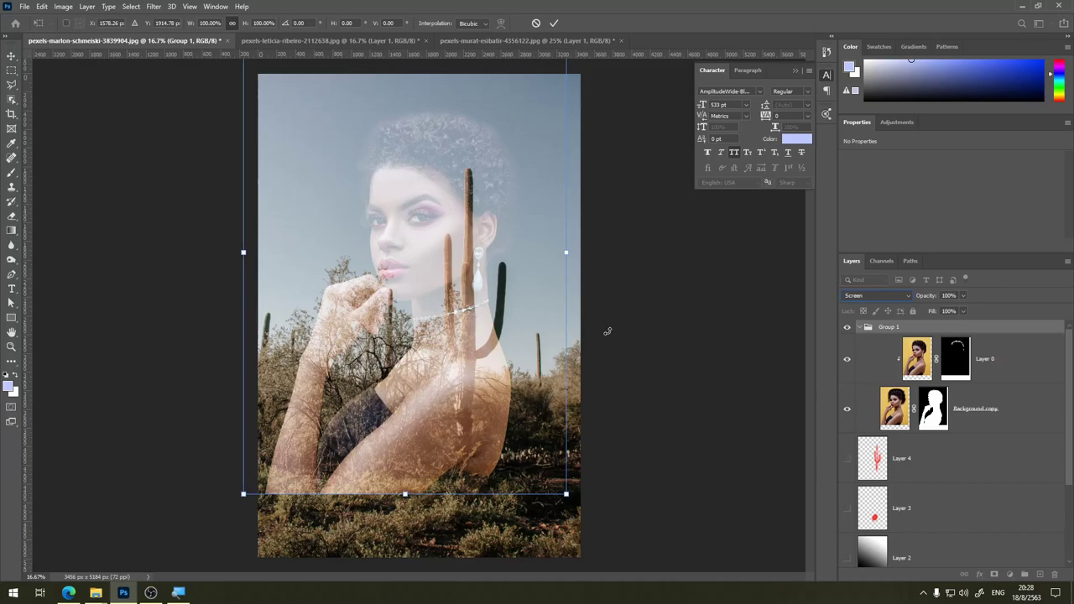
key("ctrl+z")
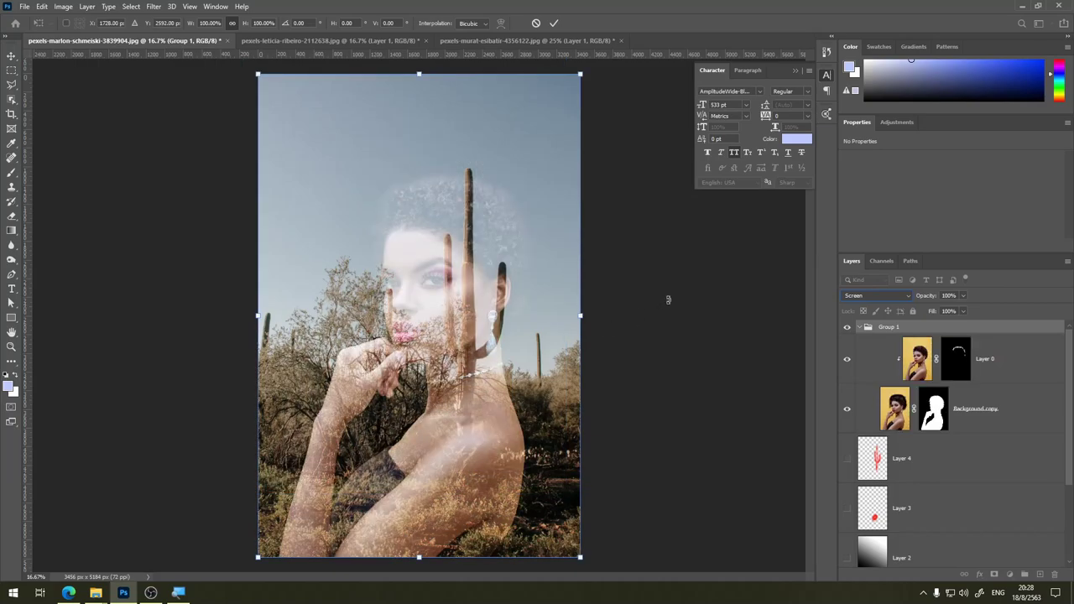
left_click(897, 299)
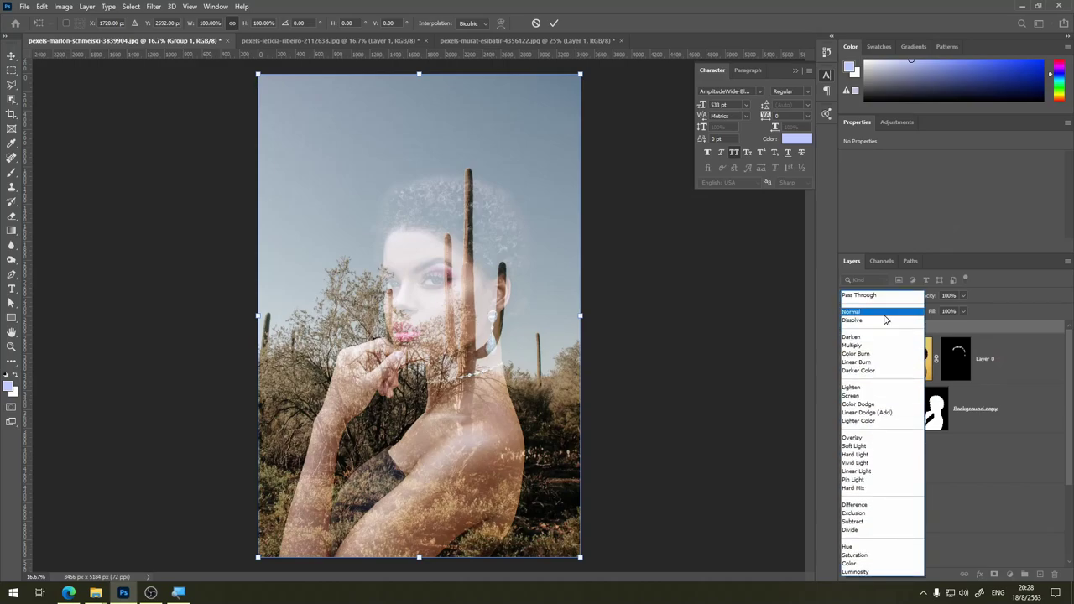
left_click(881, 312)
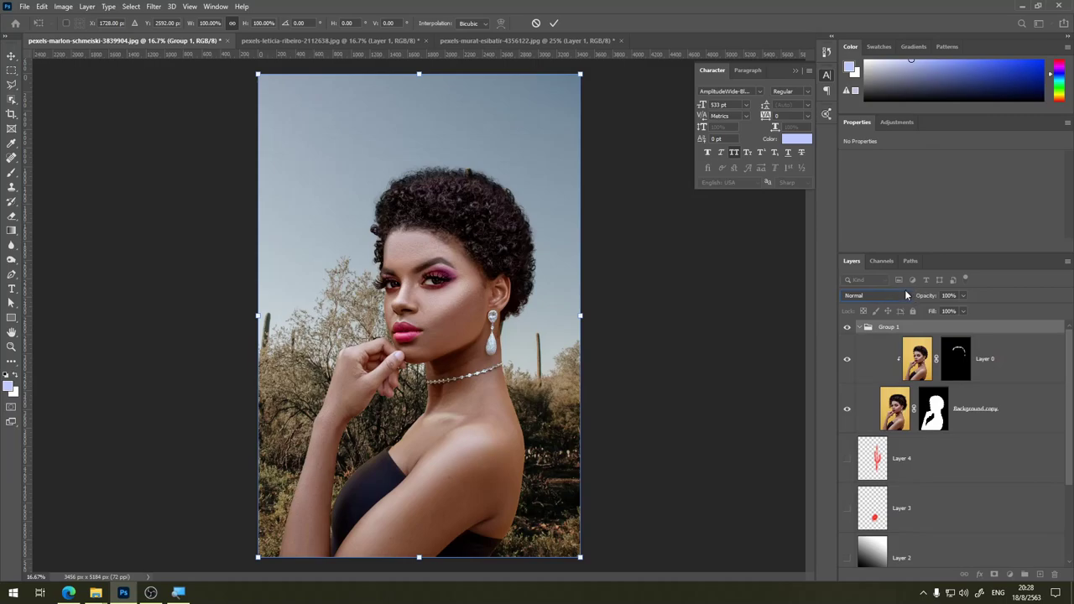
left_click(862, 328)
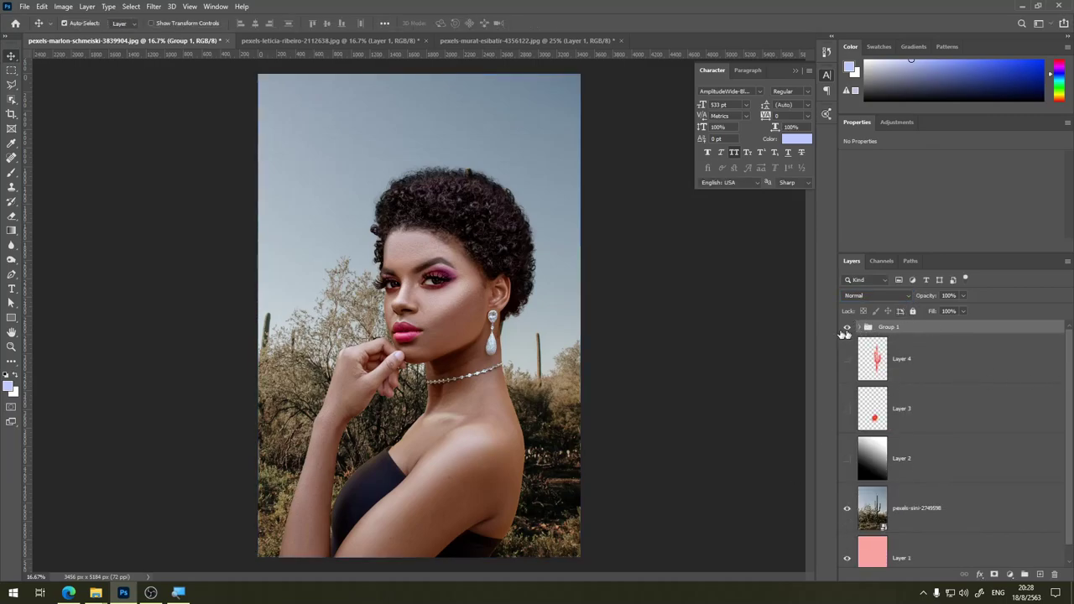
mouse_move(95, 593)
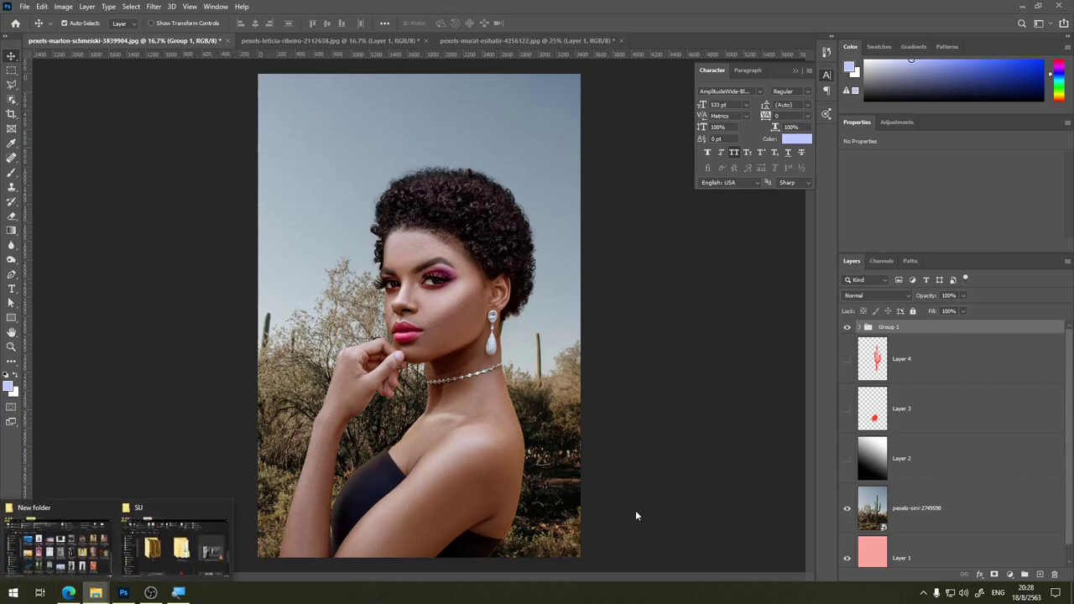
Step: Open pexels-rene-asmussen-641314.jpg from File Explorer, zoom to the face, and add empty Layer 1
left_click(174, 537)
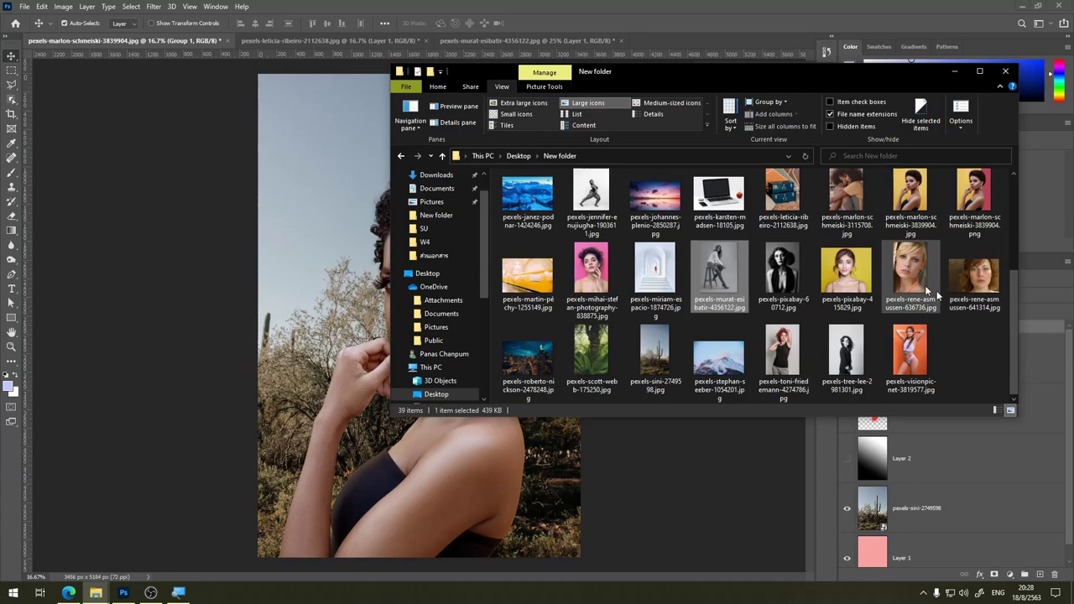
mouse_move(973, 276)
left_mouse_down()
mouse_move(1061, 438)
mouse_move(495, 395)
left_mouse_up()
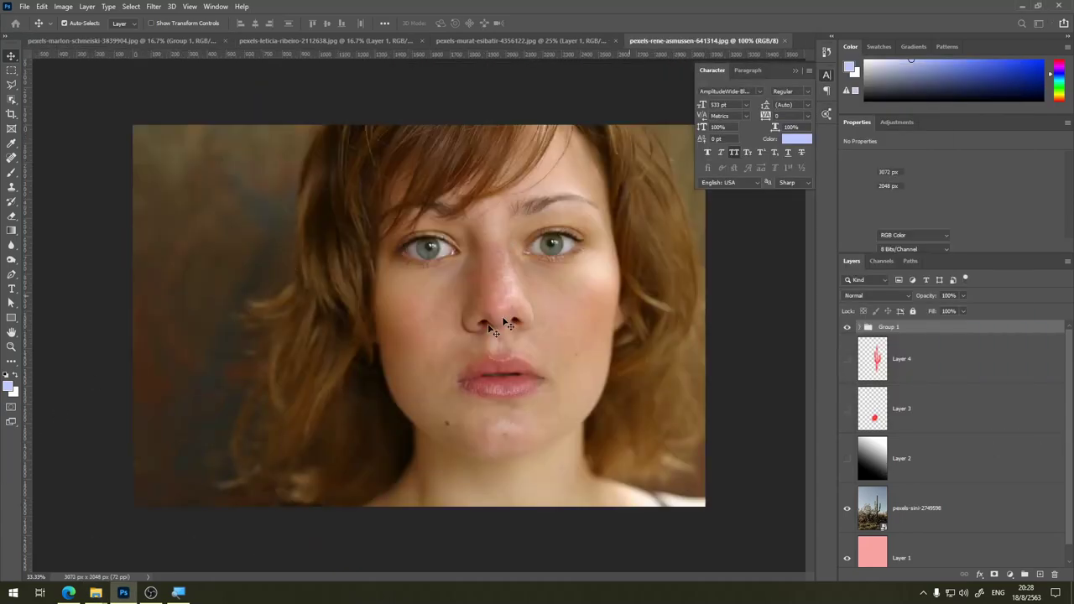
key("ctrl+plus")
key("ctrl+plus")
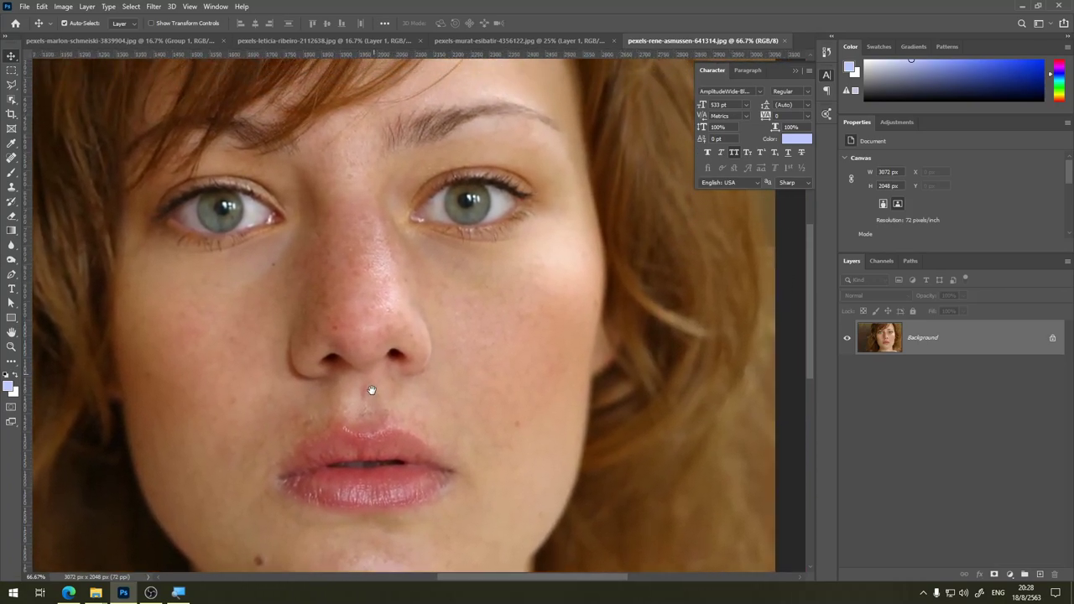
left_click_drag(588, 359, 372, 405)
mouse_move(392, 443)
left_mouse_down()
mouse_move(479, 402)
mouse_move(538, 396)
left_mouse_up()
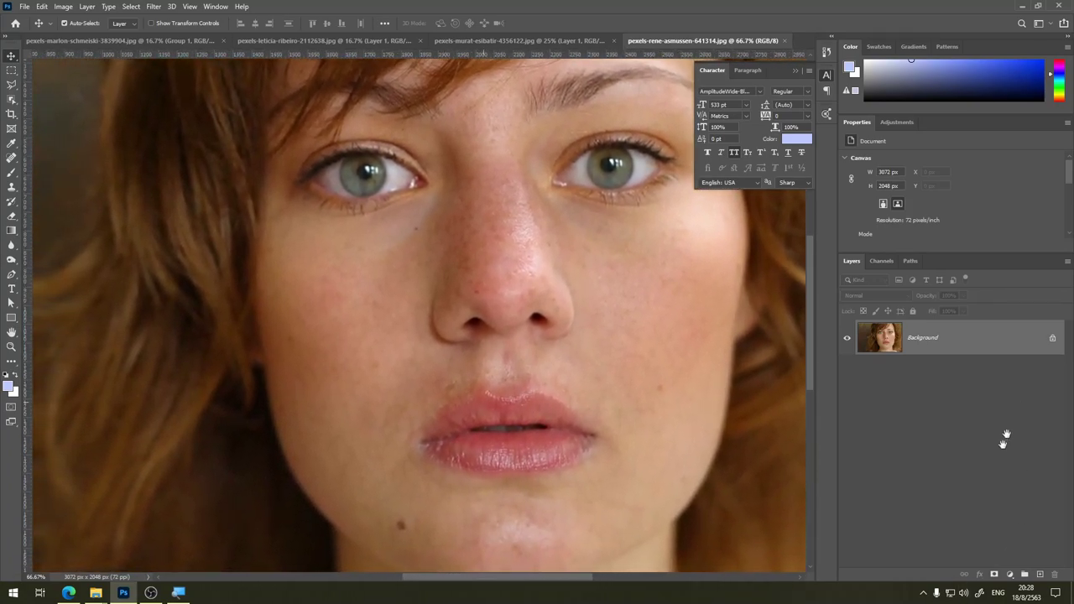
left_click(1040, 575)
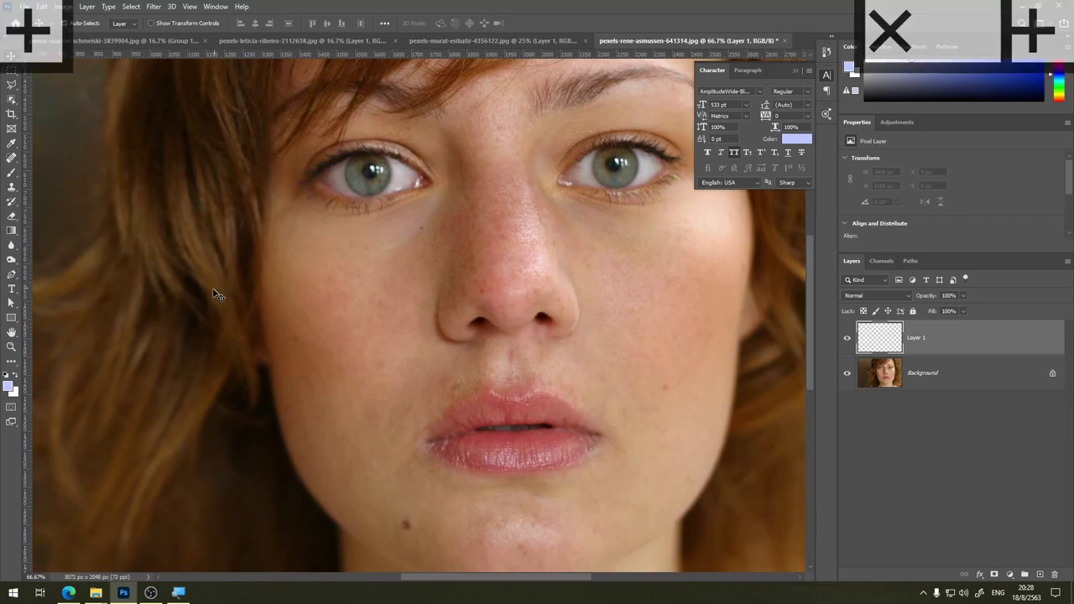
Step: Choose a soft round brush and set the foreground colour to bright saturated red
left_click(12, 172)
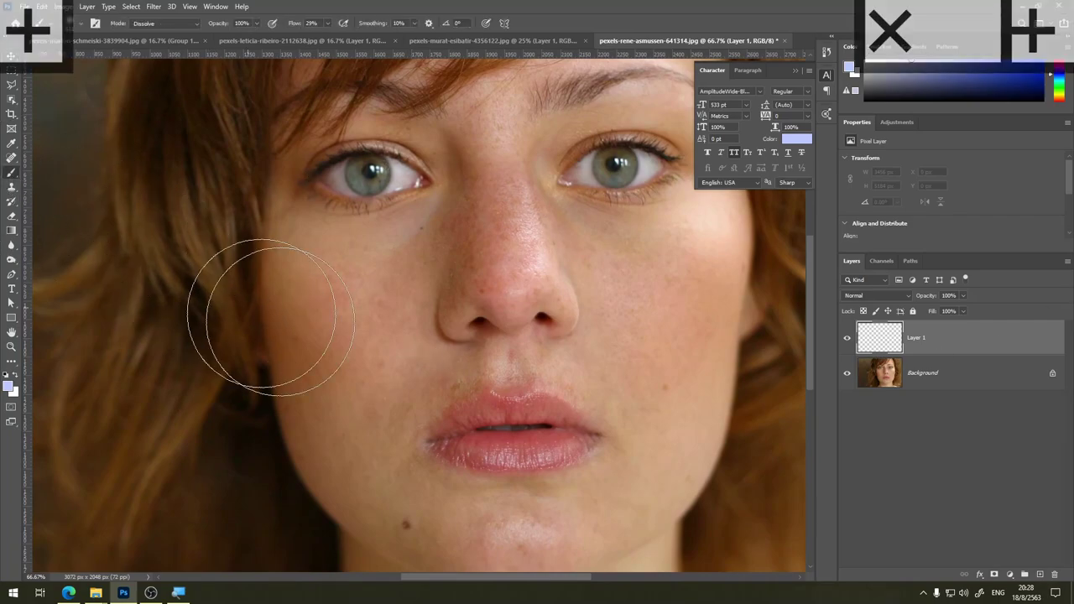
left_click(520, 438, "alt")
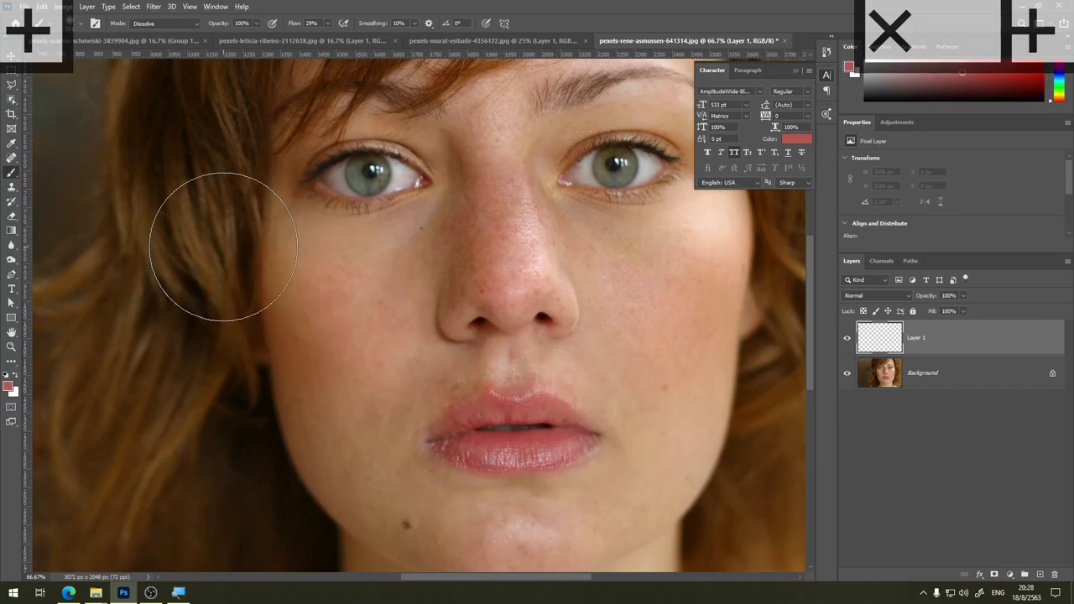
left_click(81, 27)
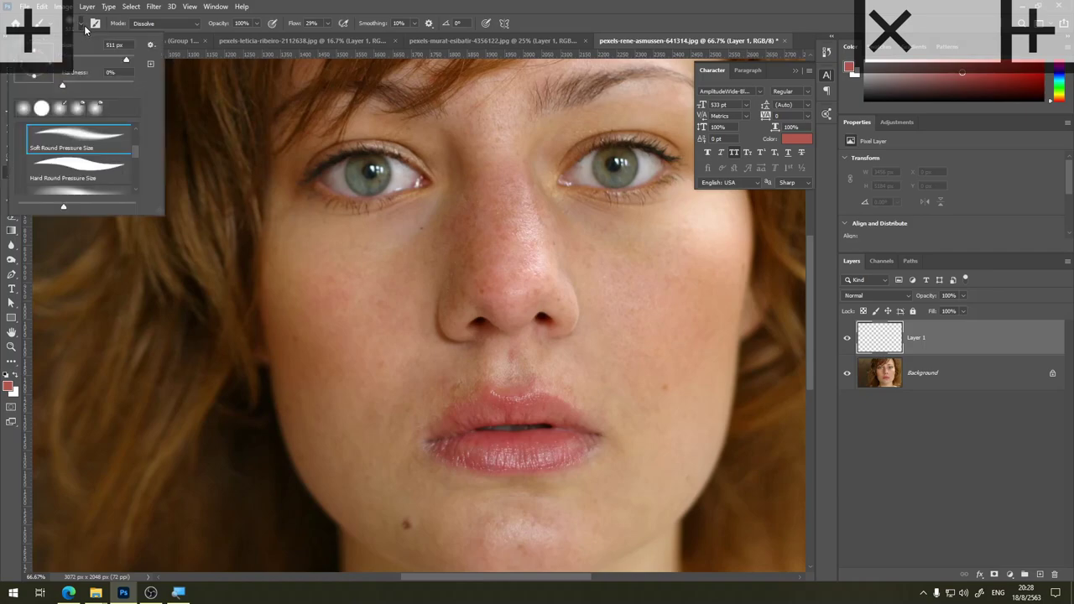
left_click(112, 146)
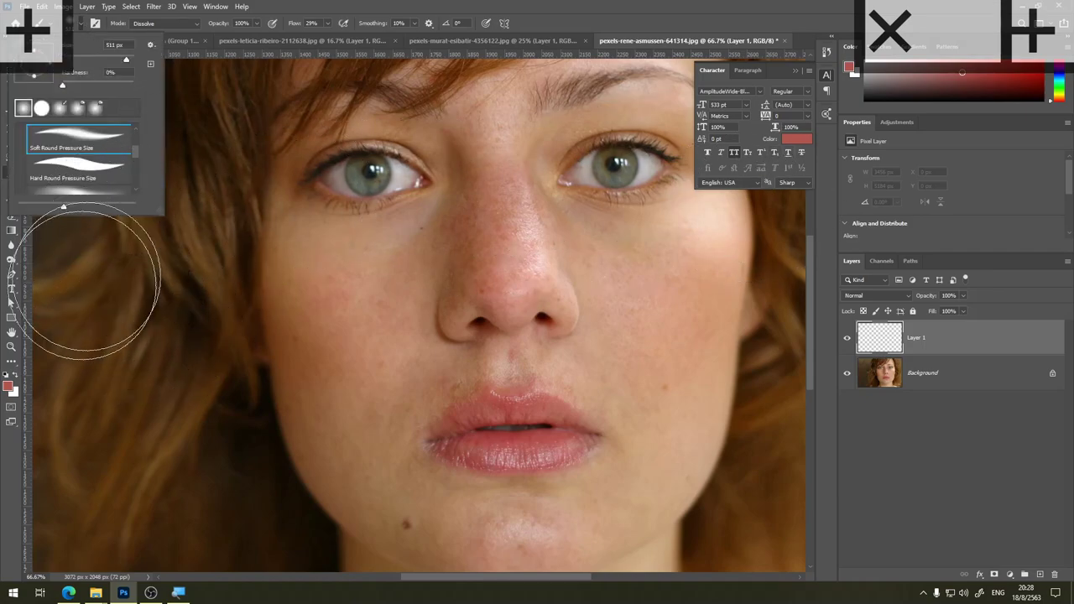
left_click(8, 386)
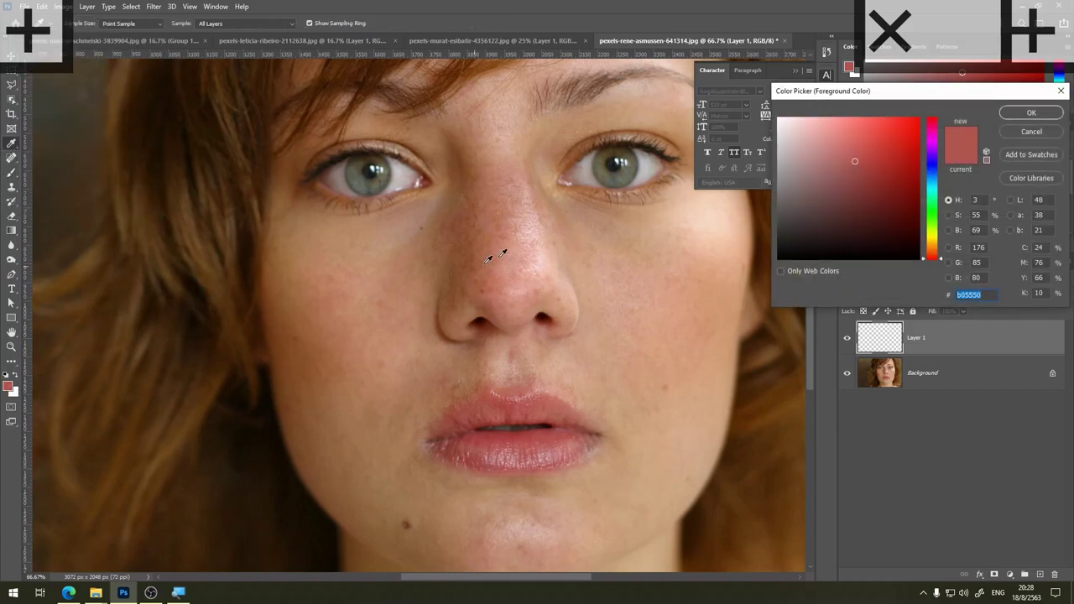
left_click_drag(883, 145, 906, 139)
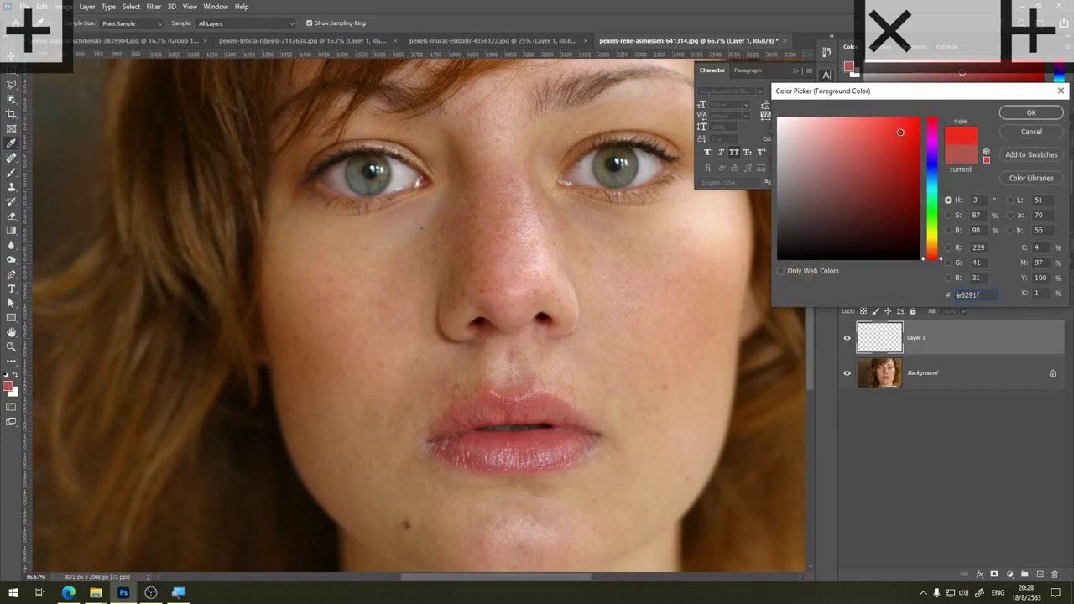
left_click(1031, 113)
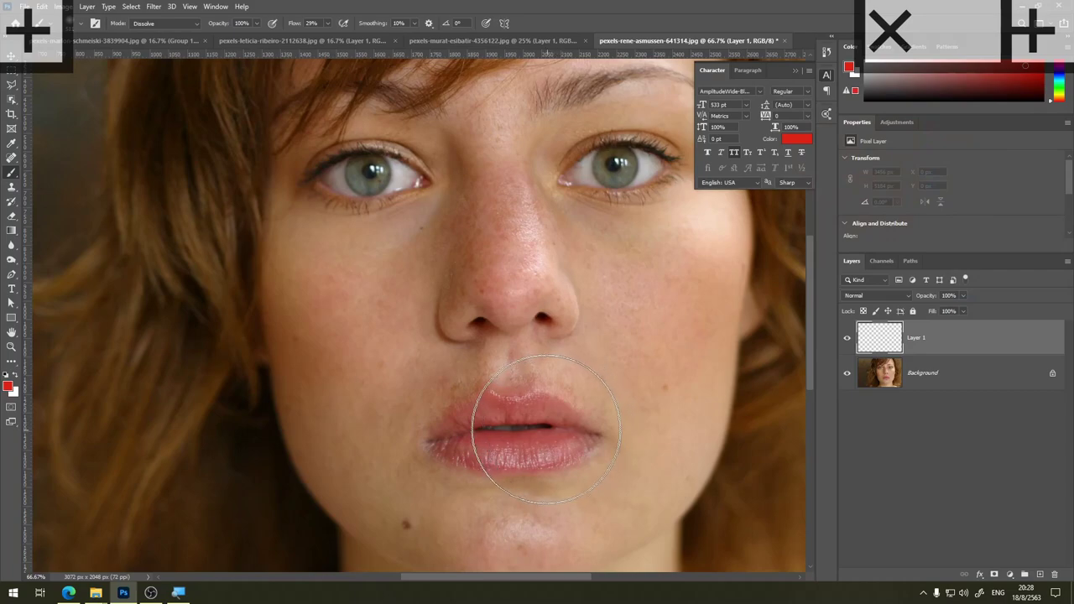
Step: Paint red over the upper lip, undoing and retrying with the soft round tip
left_click_drag(504, 421, 533, 422)
key("ctrl+z")
left_click(84, 23)
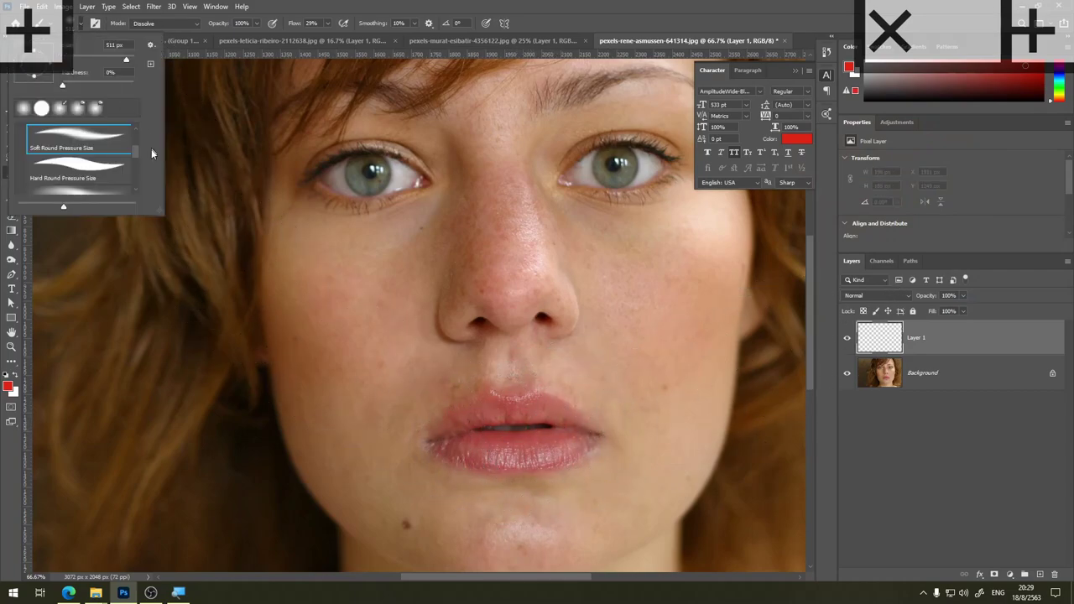
left_click(97, 144)
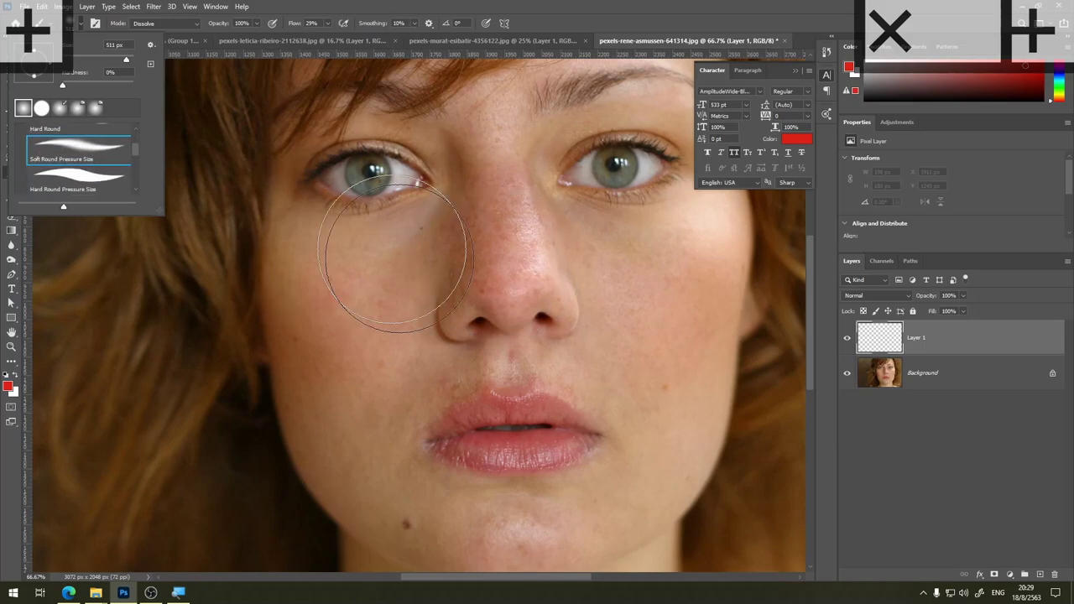
mouse_move(508, 411)
left_mouse_down()
mouse_move(545, 415)
mouse_move(557, 439)
mouse_move(515, 431)
left_mouse_up()
key("ctrl+z")
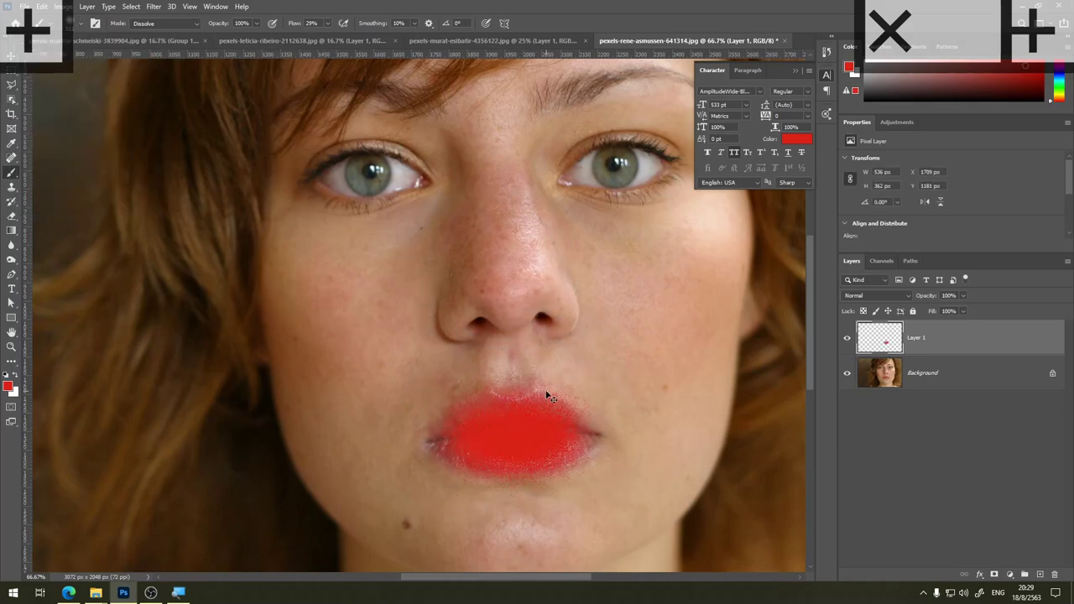
Step: Paint red across the lips, undoing stray strokes on the cheek and eye, then zoom to the lips
key("ctrl+minus")
key("ctrl+minus")
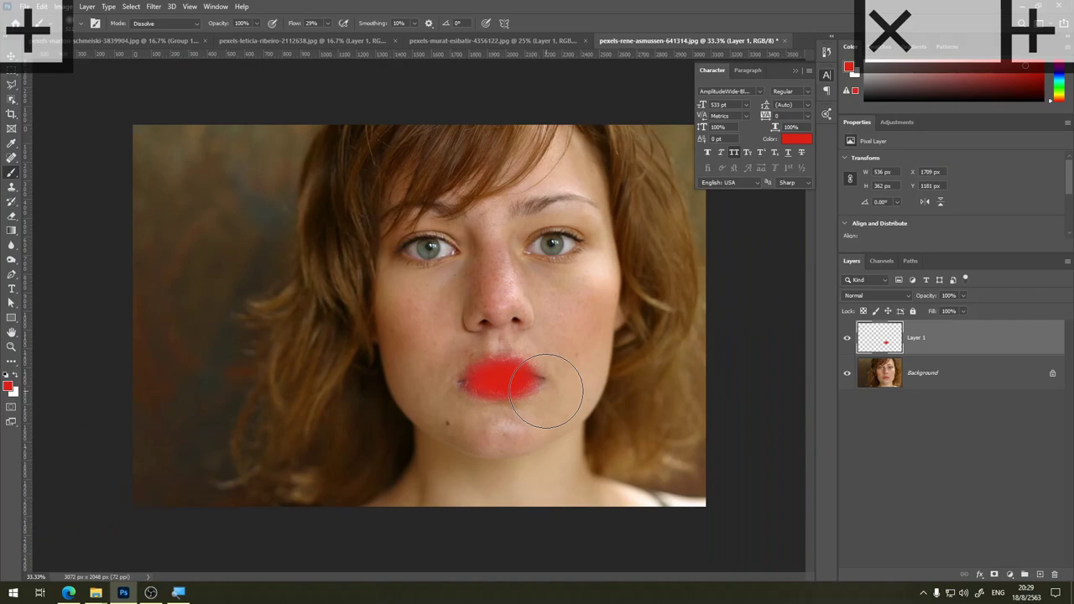
left_click_drag(480, 383, 470, 382)
left_click_drag(613, 268, 612, 365)
key("ctrl+z")
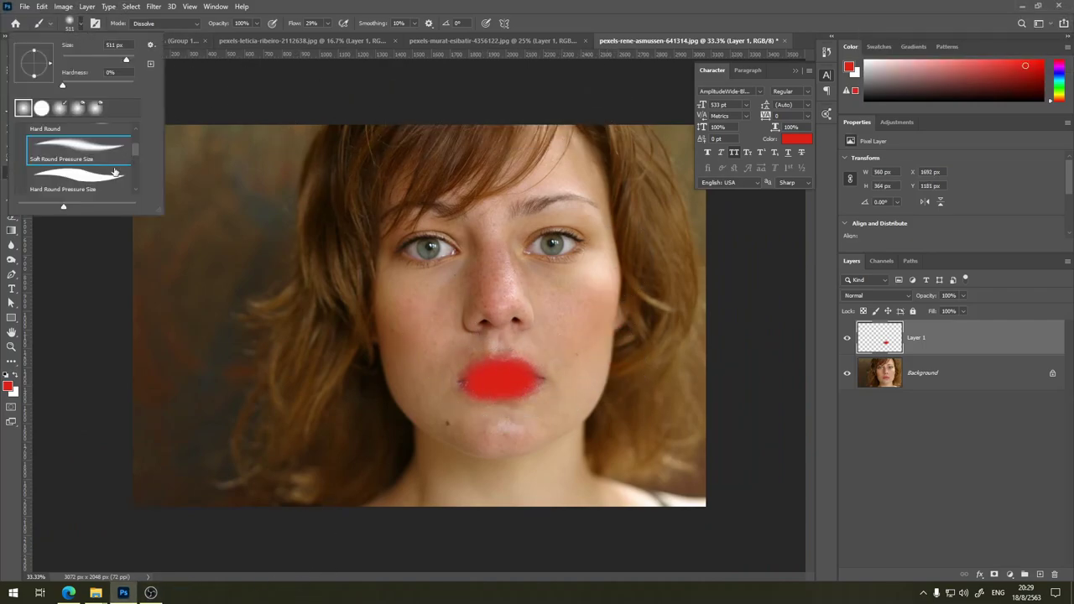
left_click_drag(516, 222, 577, 283)
key("ctrl+z")
left_click_drag(610, 323, 610, 373)
key("ctrl+z")
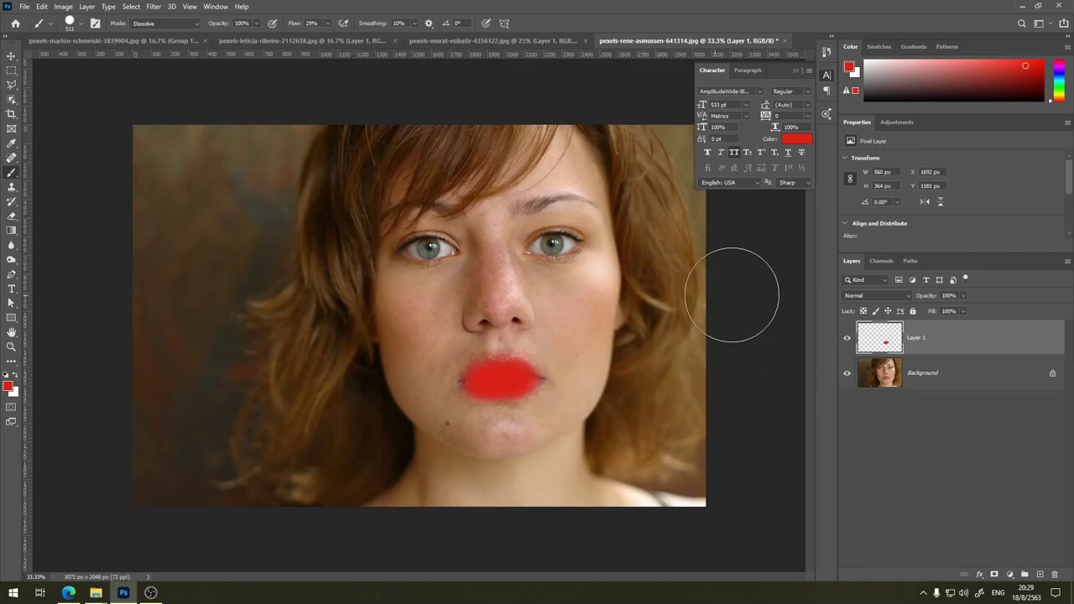
key("ctrl+plus")
key("ctrl+plus")
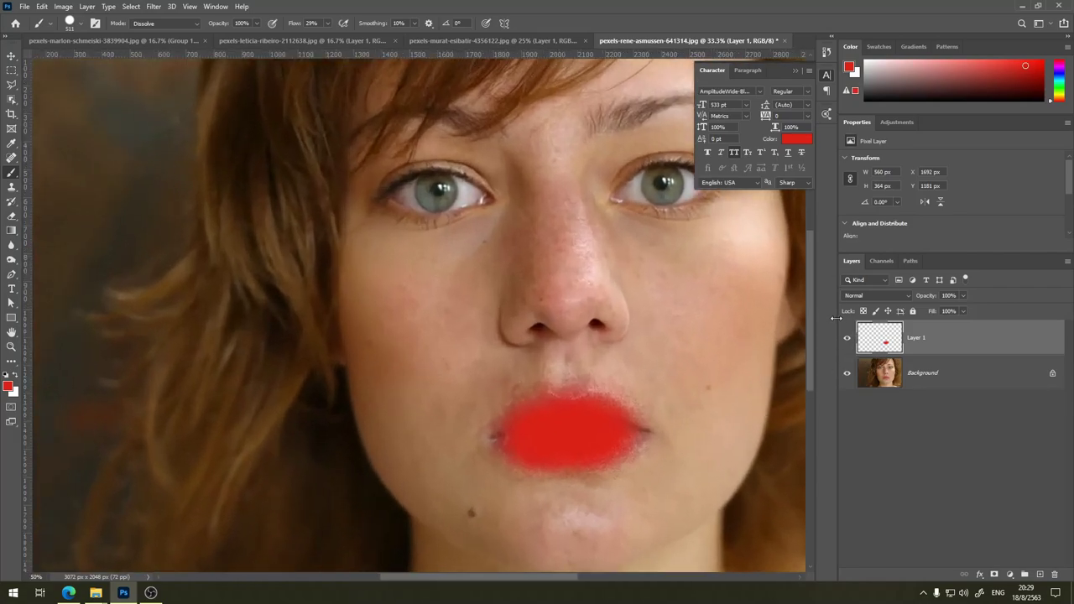
left_click_drag(714, 372, 612, 283)
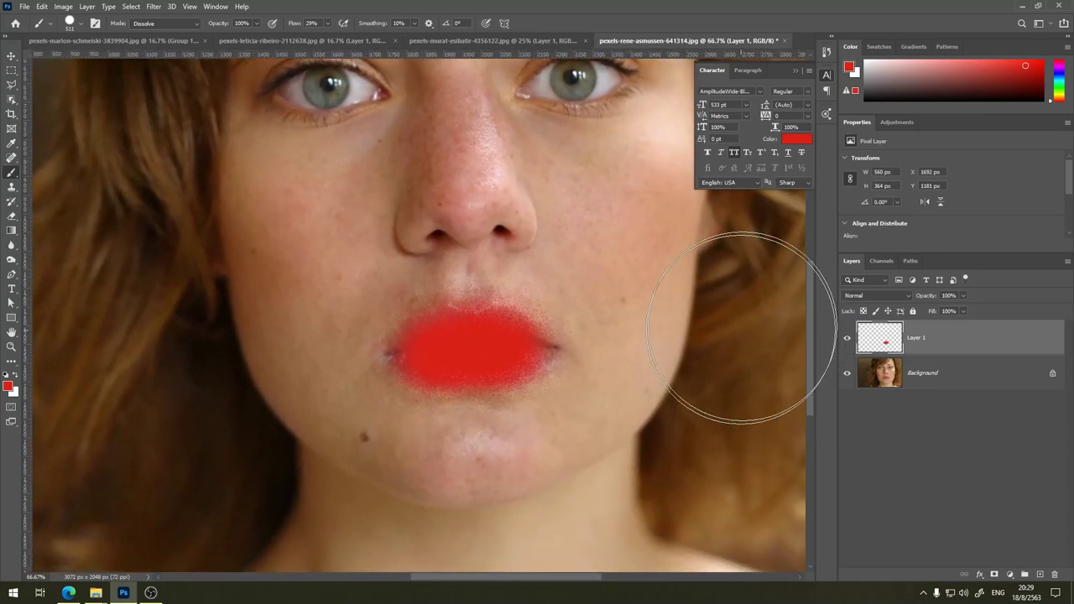
Step: Set Layer 1 to Screen blending so the lips glow coral pink, and lower its opacity
left_click(905, 296)
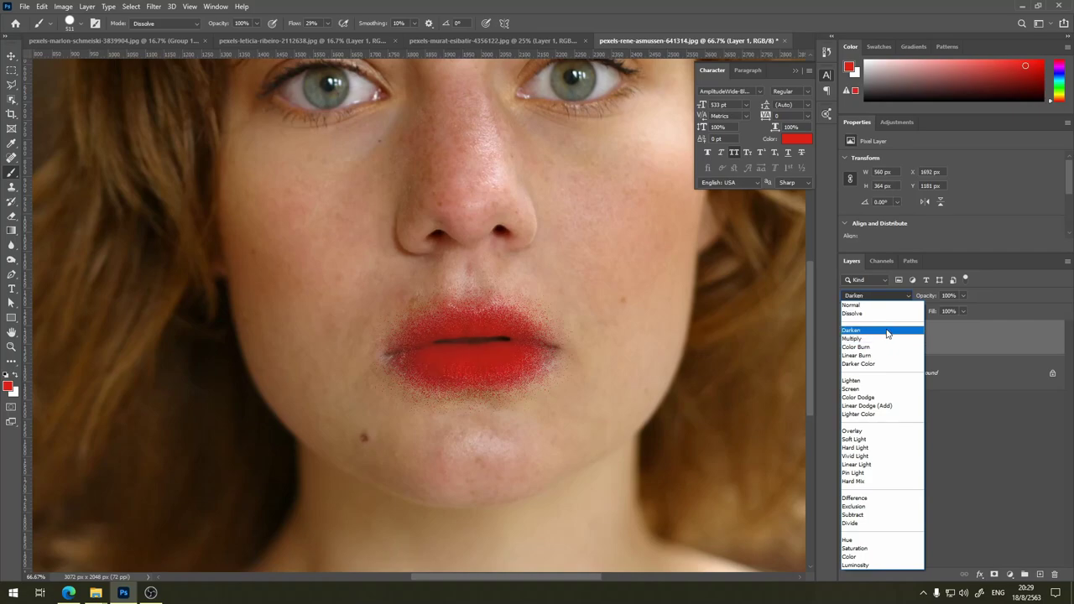
left_click(882, 390)
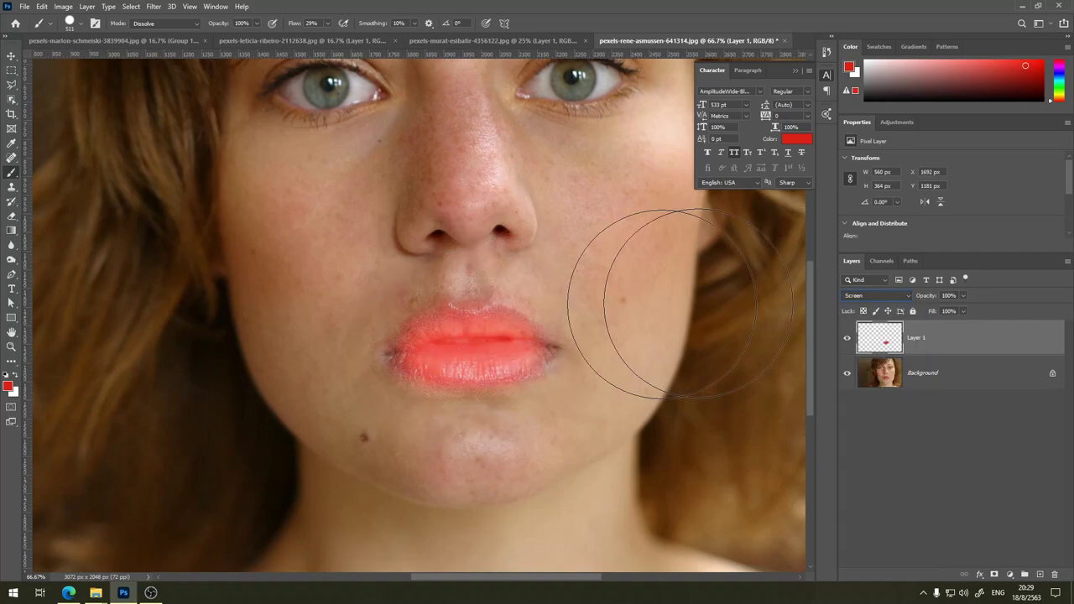
key("ctrl+plus")
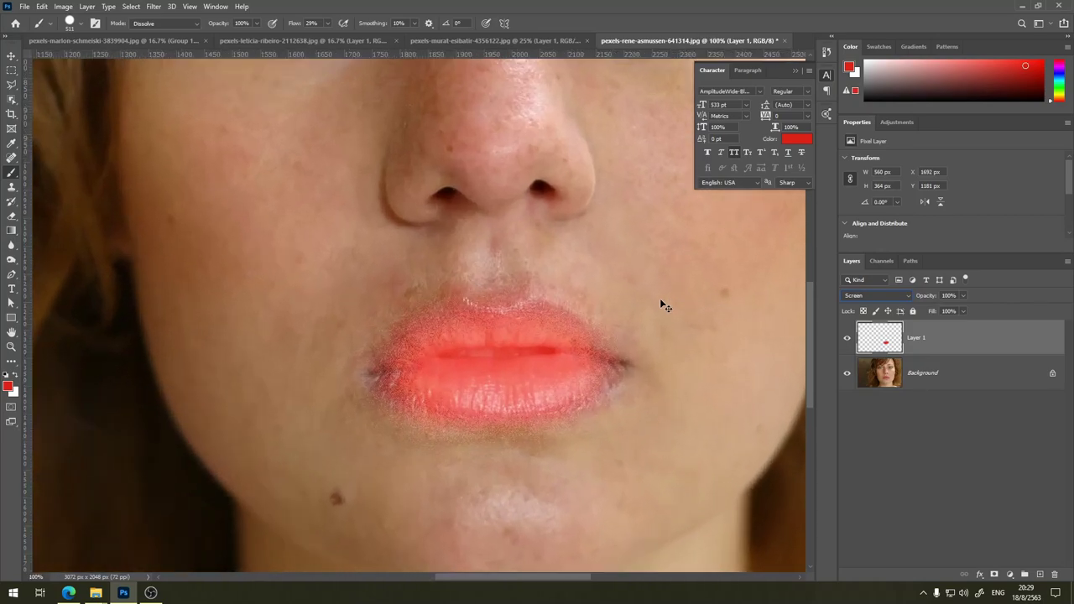
key("ctrl+minus")
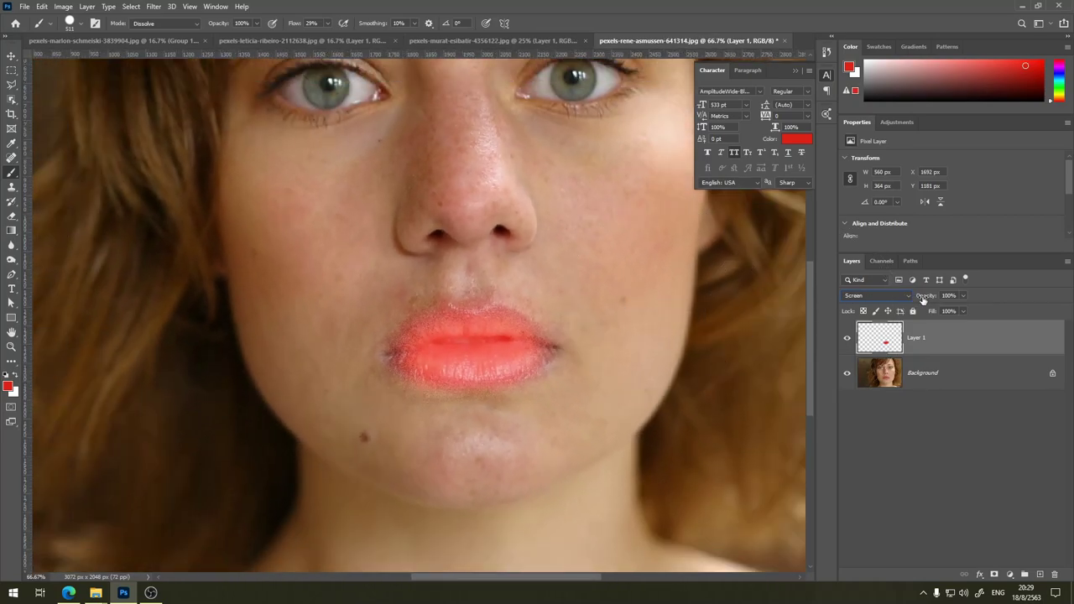
left_click(964, 295)
left_click_drag(934, 310, 987, 309)
left_click(1067, 264)
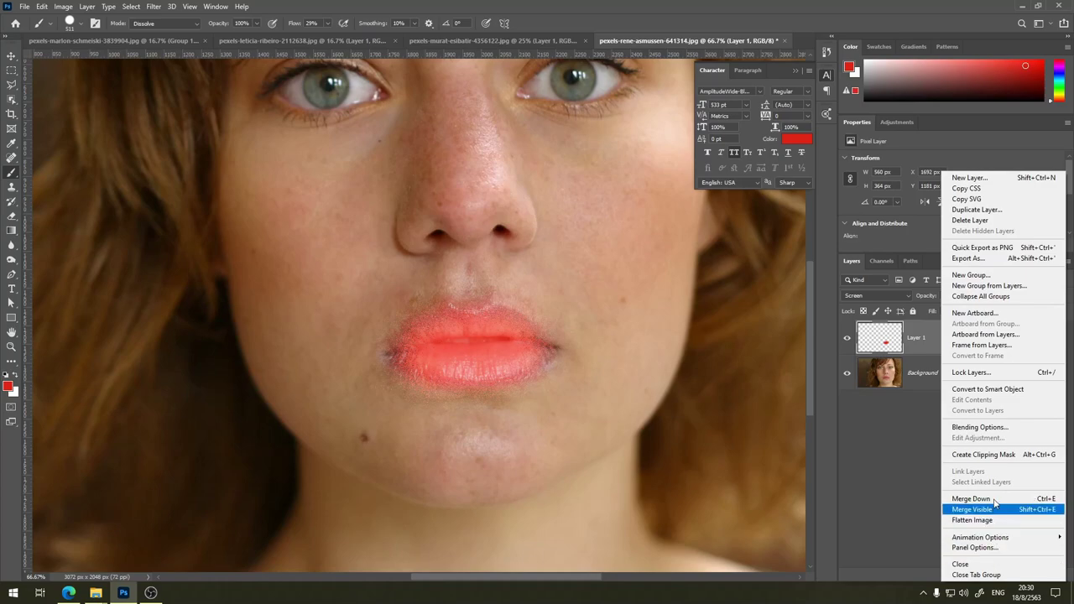
Step: In Layer 1's Blending Options, split the Blend If underlying range at 87/118 and apply
left_click(995, 427)
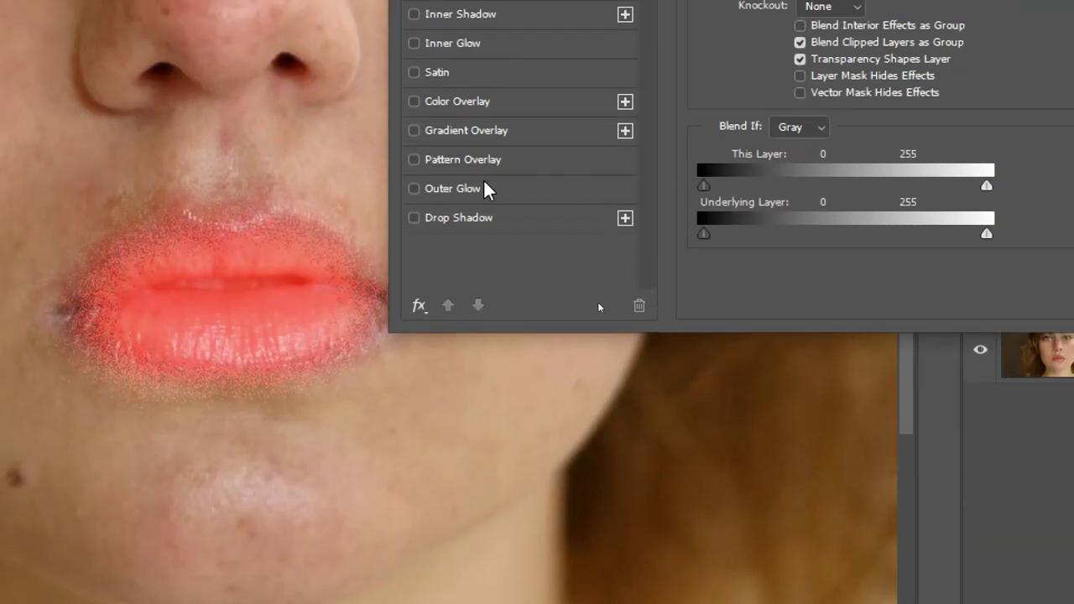
mouse_move(705, 233)
left_mouse_down()
mouse_move(827, 247)
mouse_move(799, 248)
left_mouse_up()
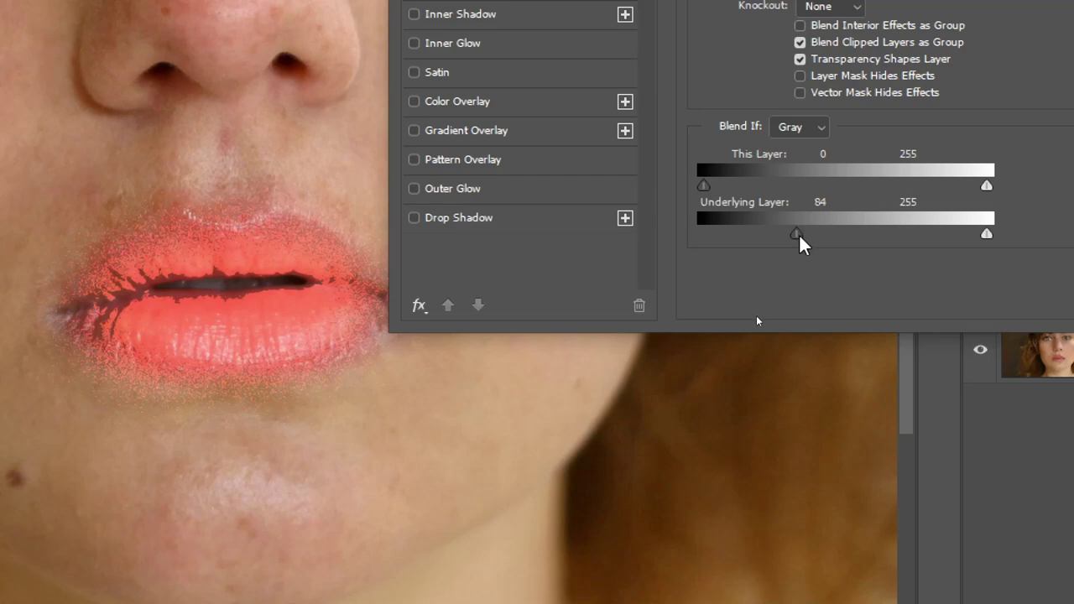
mouse_move(986, 228)
left_mouse_down()
mouse_move(951, 229)
mouse_move(1007, 232)
left_mouse_up()
mouse_move(801, 237)
left_mouse_down()
mouse_move(835, 233)
mouse_move(779, 233)
mouse_move(801, 234)
left_mouse_up()
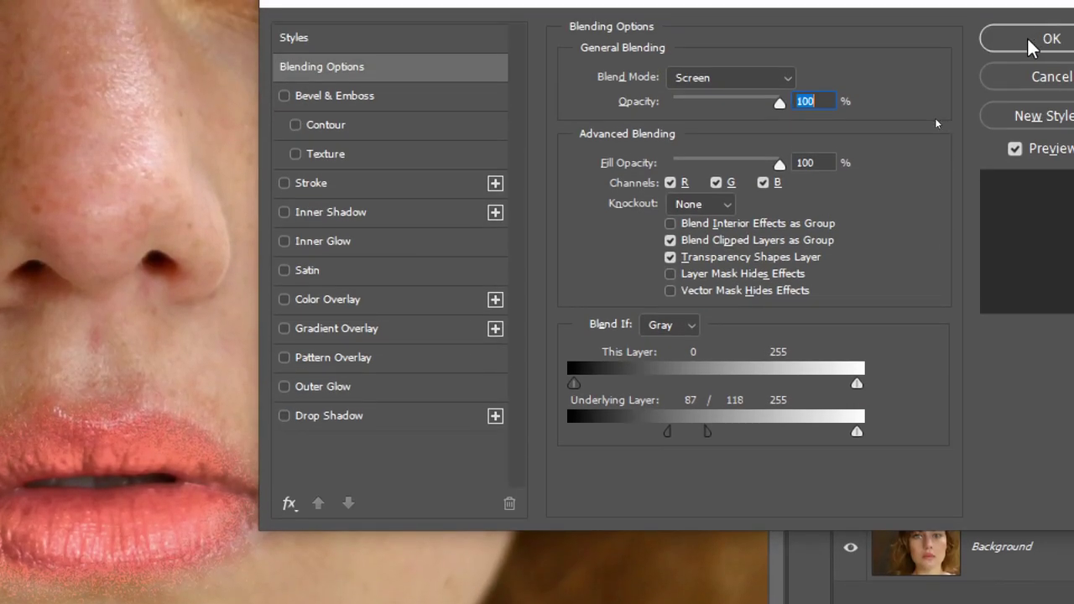
left_click(1029, 38)
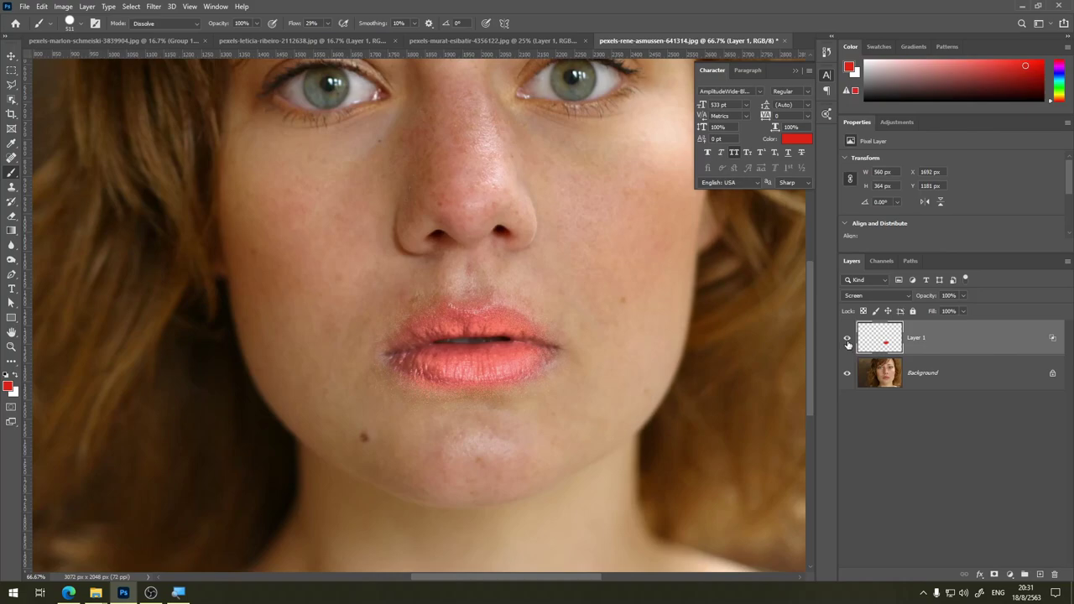
Step: Add a layer mask to Layer 1 and paint out red spill with a soft 31 px black brush
left_click(995, 574)
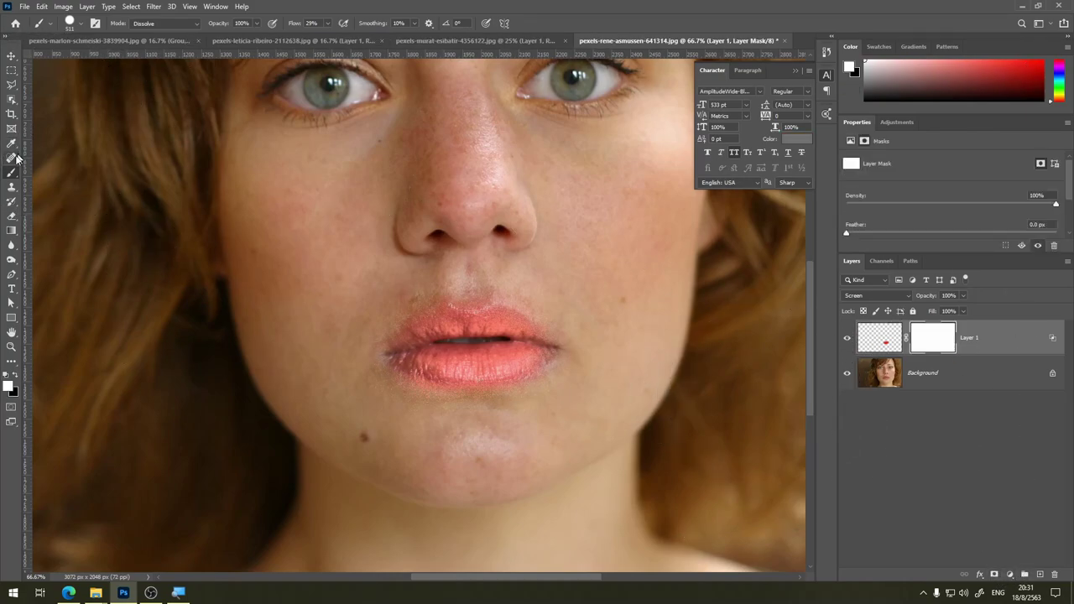
right_click(525, 362)
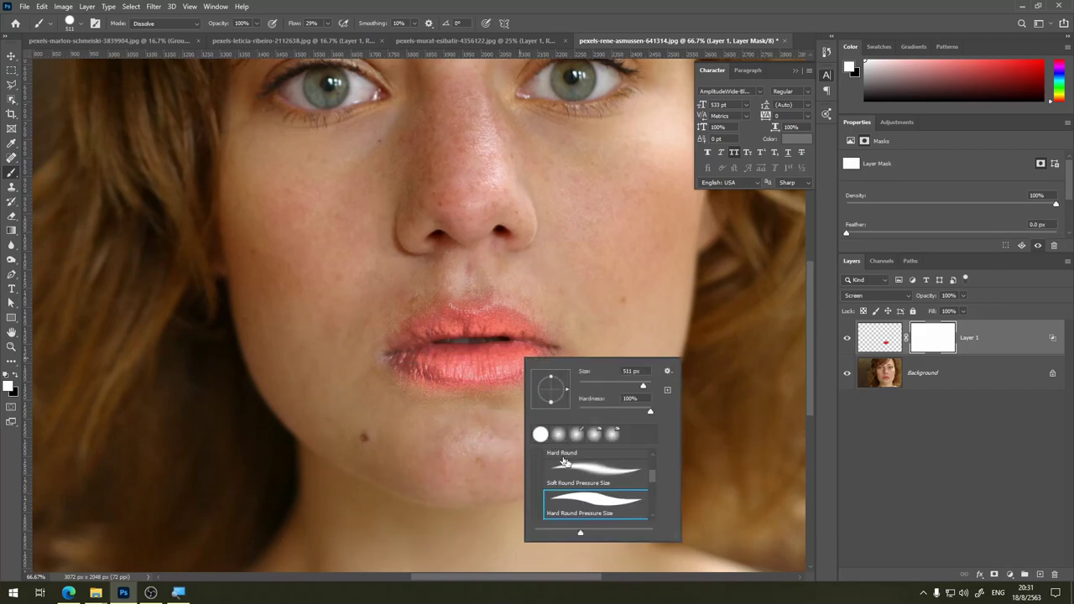
left_click(583, 471)
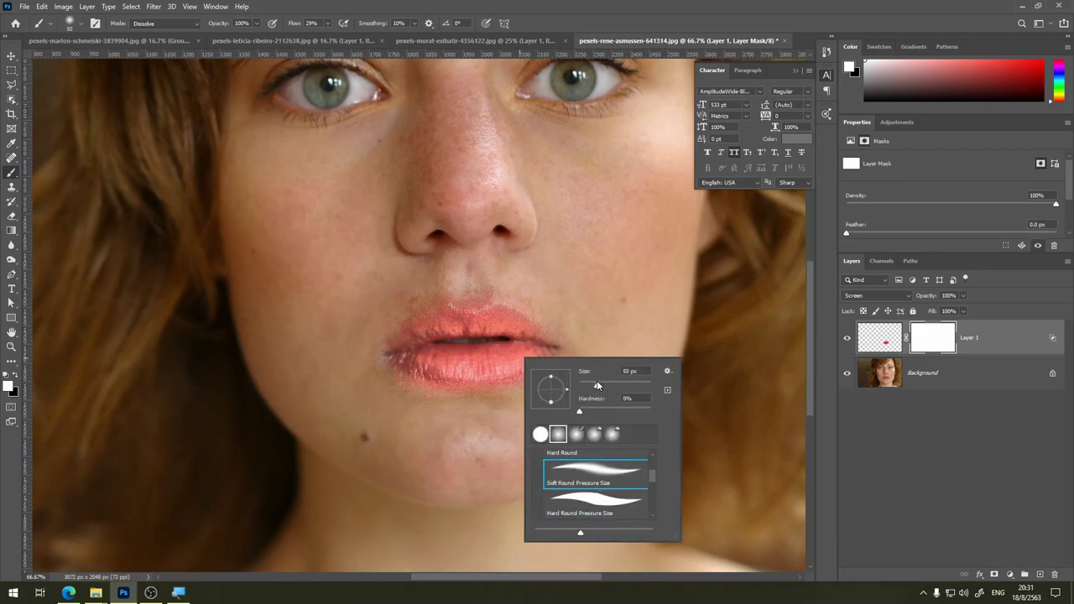
left_click_drag(597, 384, 590, 384)
key("Return")
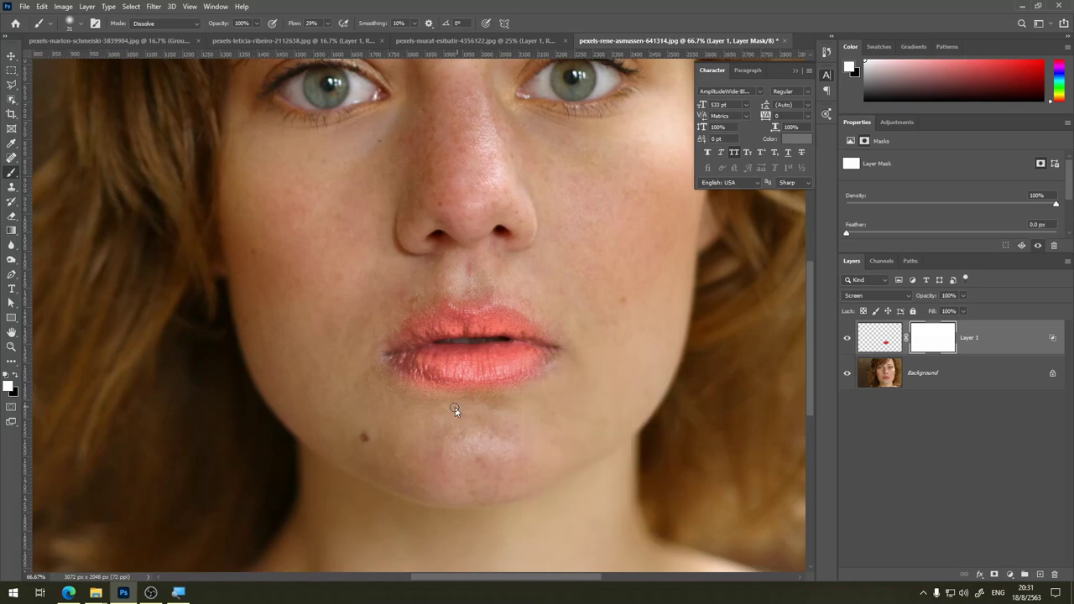
key("x")
right_click(446, 394)
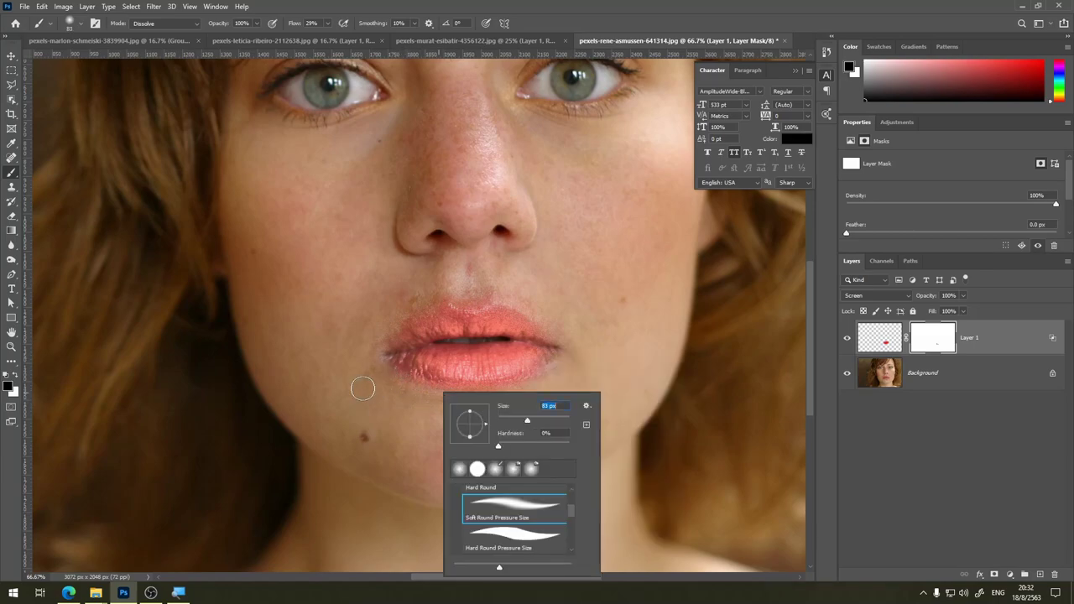
key("Return")
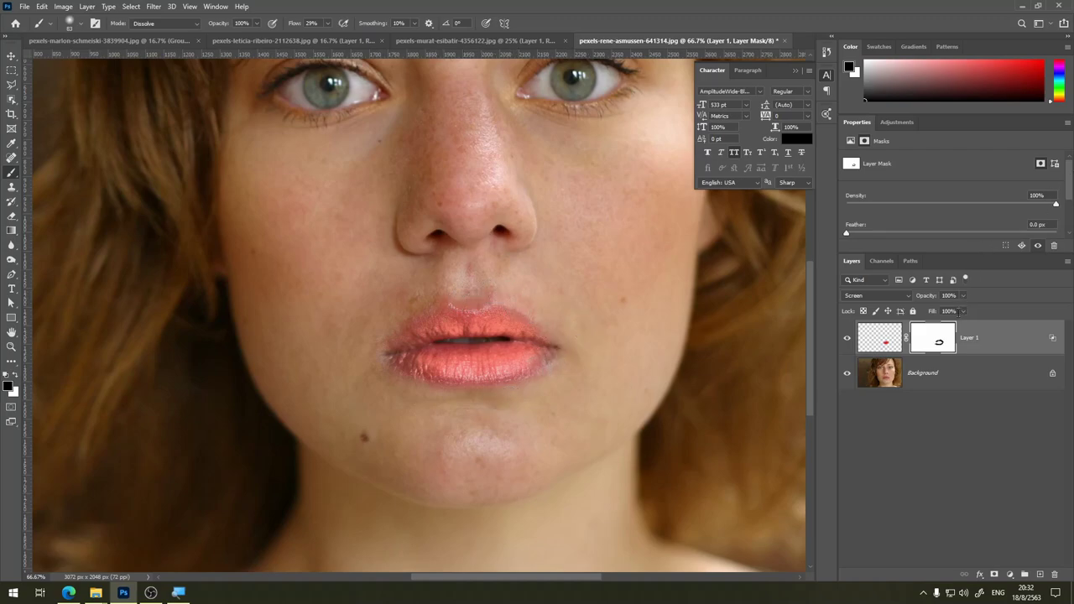
Step: Lower Layer 1's opacity to 61%
left_click(881, 348)
left_click(963, 297)
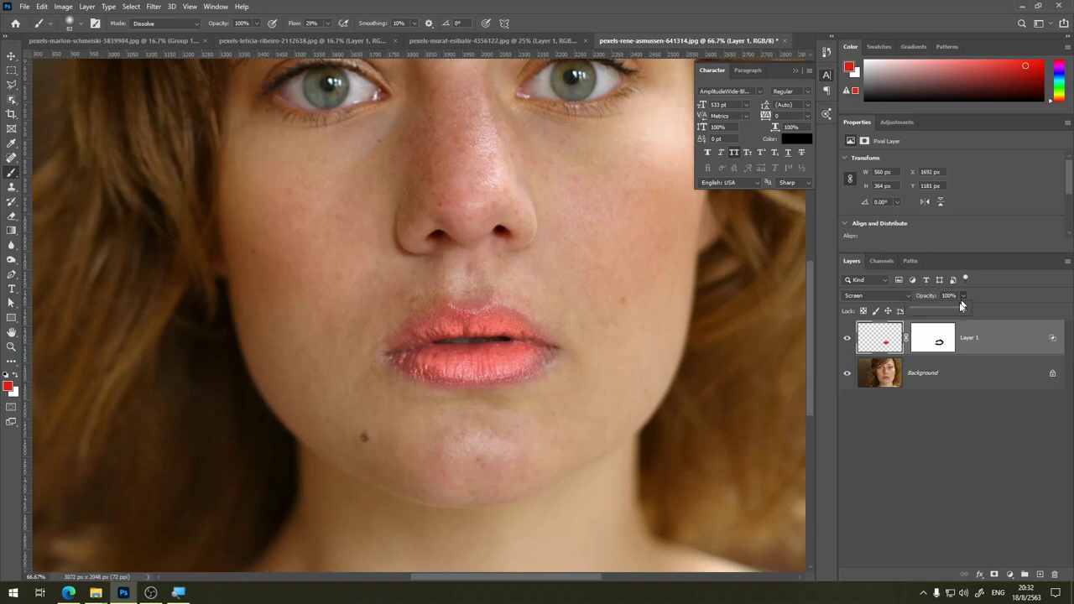
mouse_move(961, 311)
left_mouse_down()
mouse_move(920, 312)
mouse_move(941, 312)
left_mouse_up()
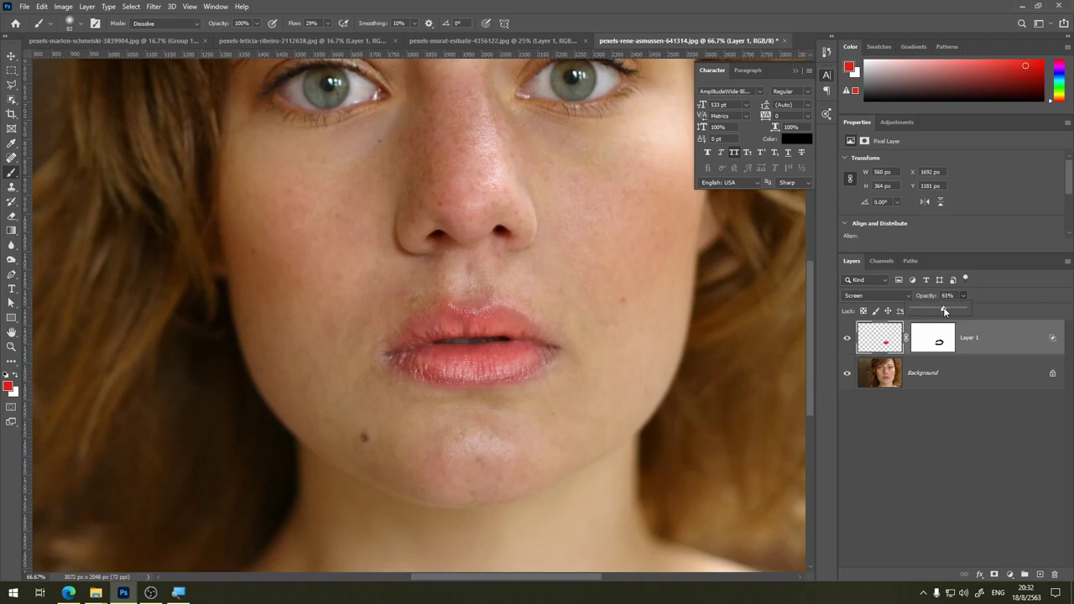
left_click(878, 344)
Step: Split Layer 1's Blend If underlying black point to a feathered 59/135 and apply
double_click(1015, 338)
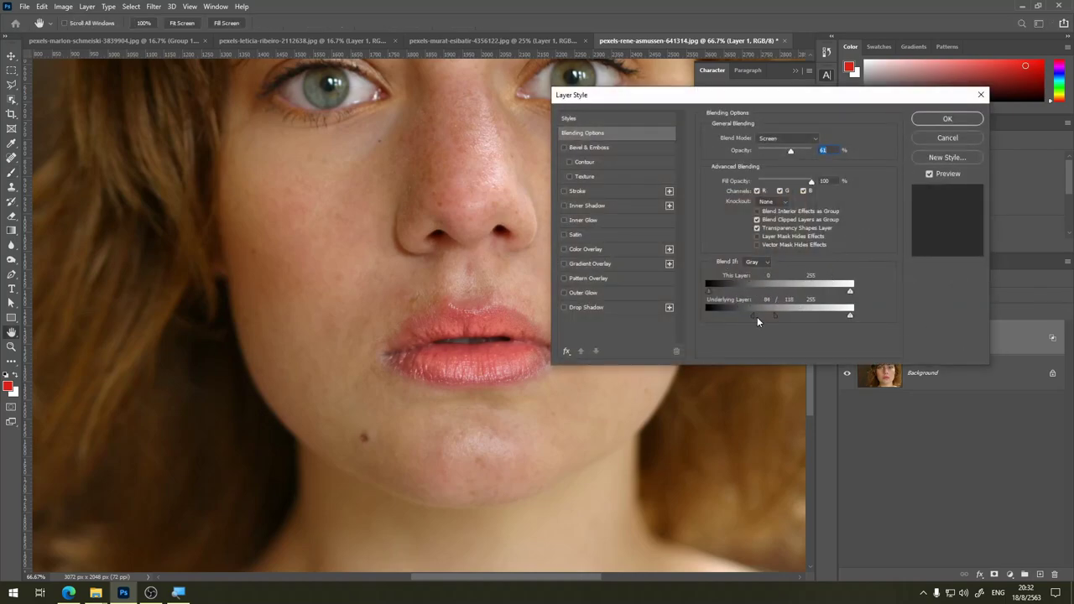
left_click_drag(757, 316, 689, 321)
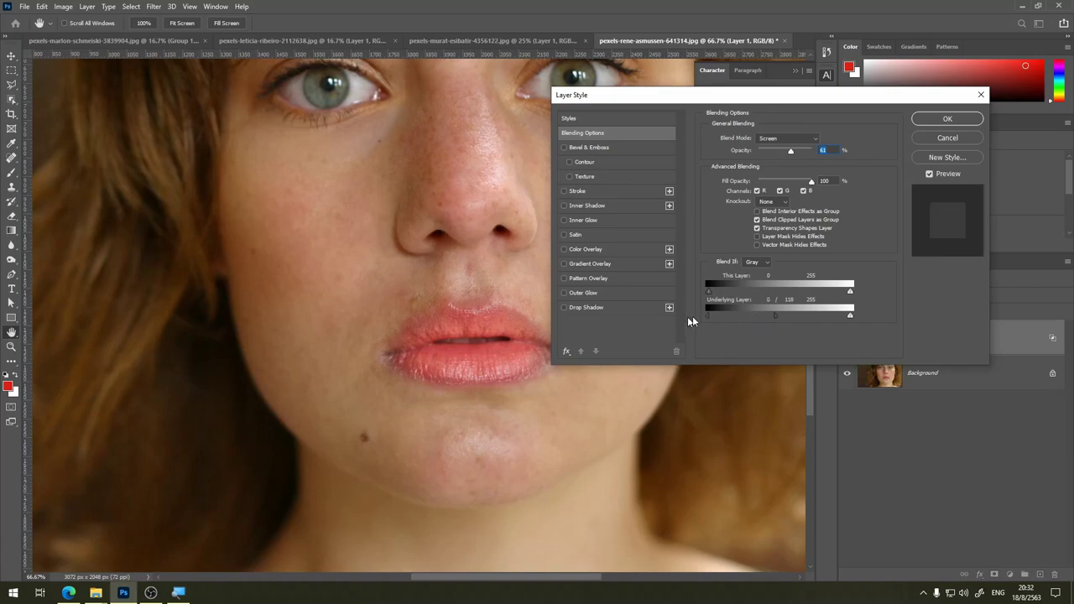
left_click_drag(772, 314, 716, 315)
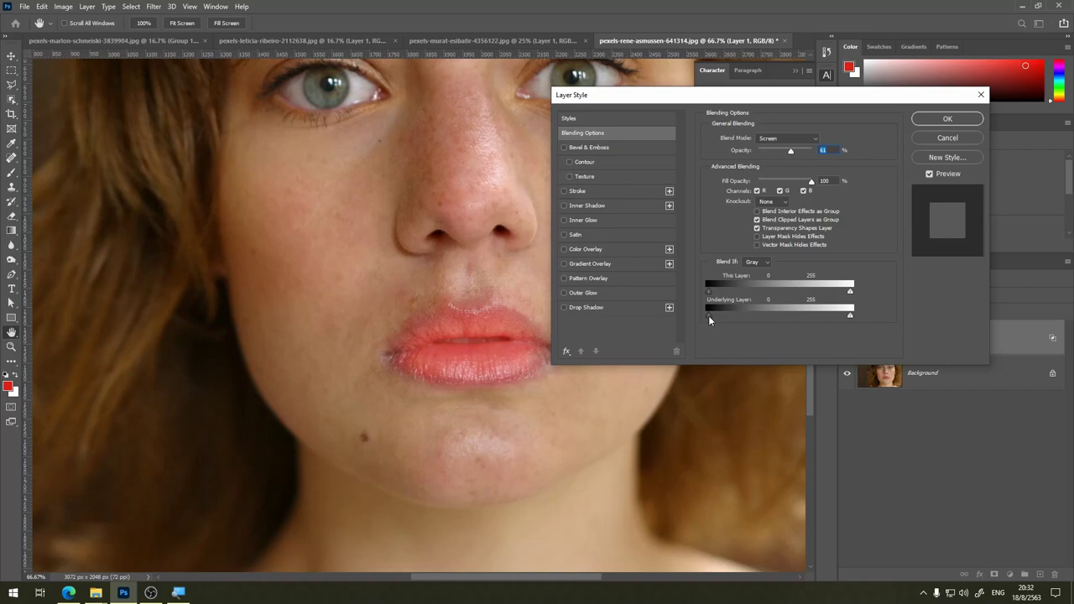
left_click_drag(724, 315, 759, 316)
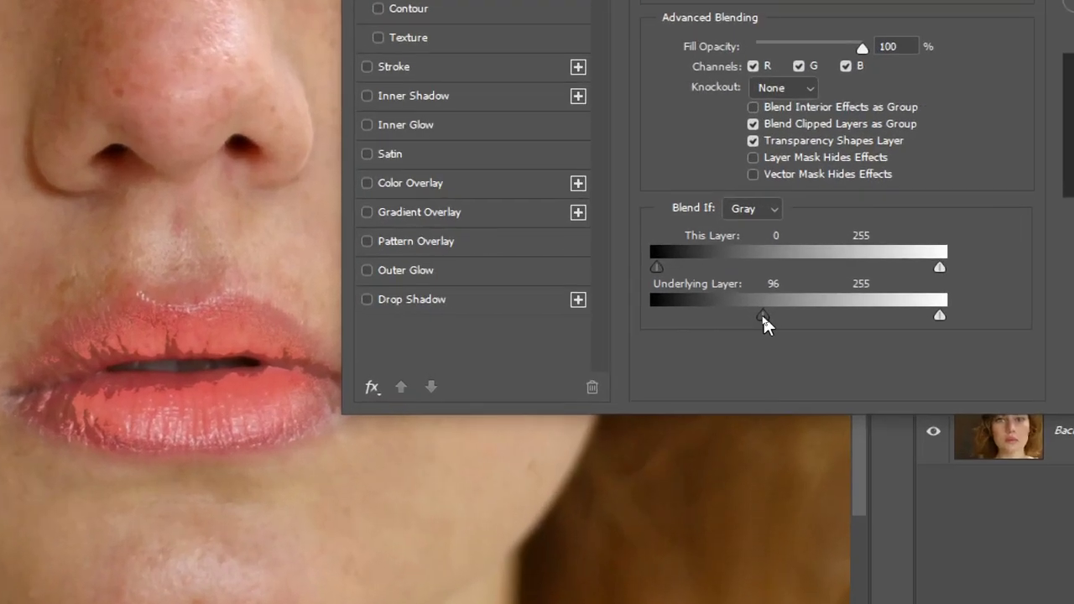
key("alt")
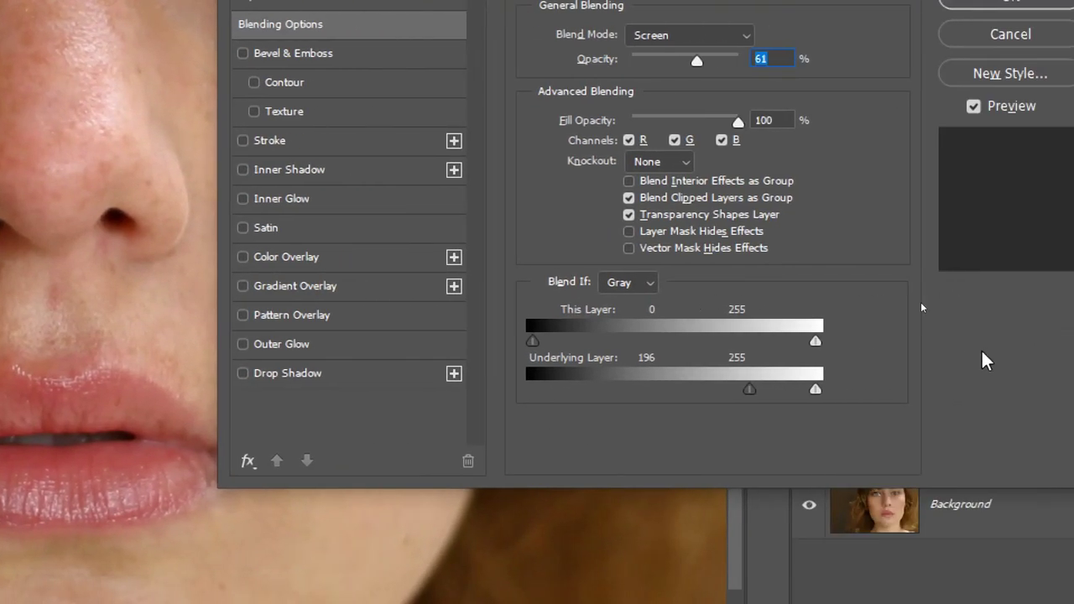
left_click_drag(750, 394, 568, 397)
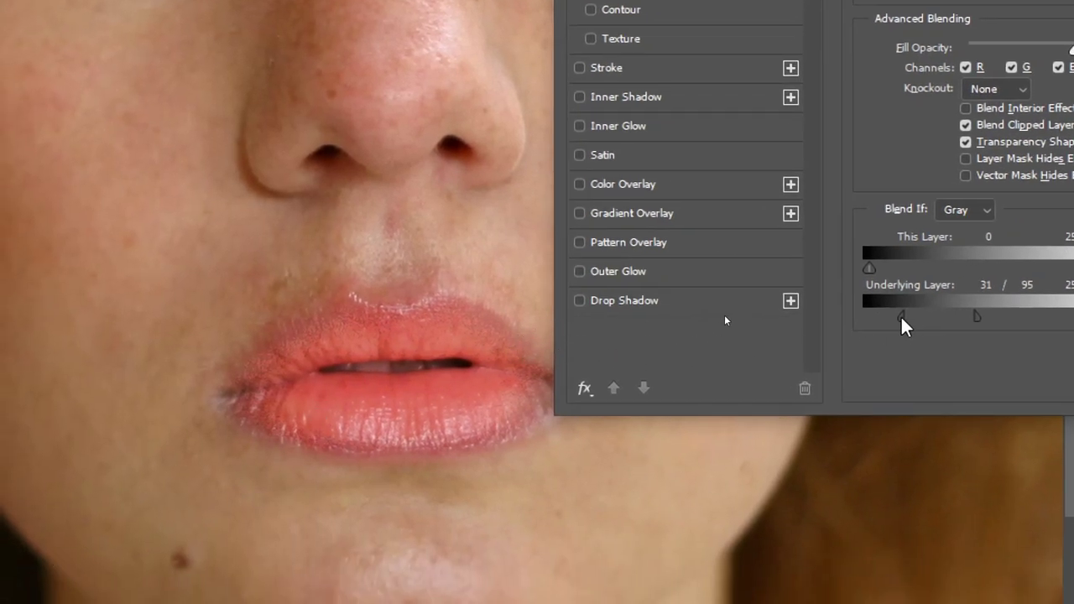
left_click_drag(900, 315, 1017, 315)
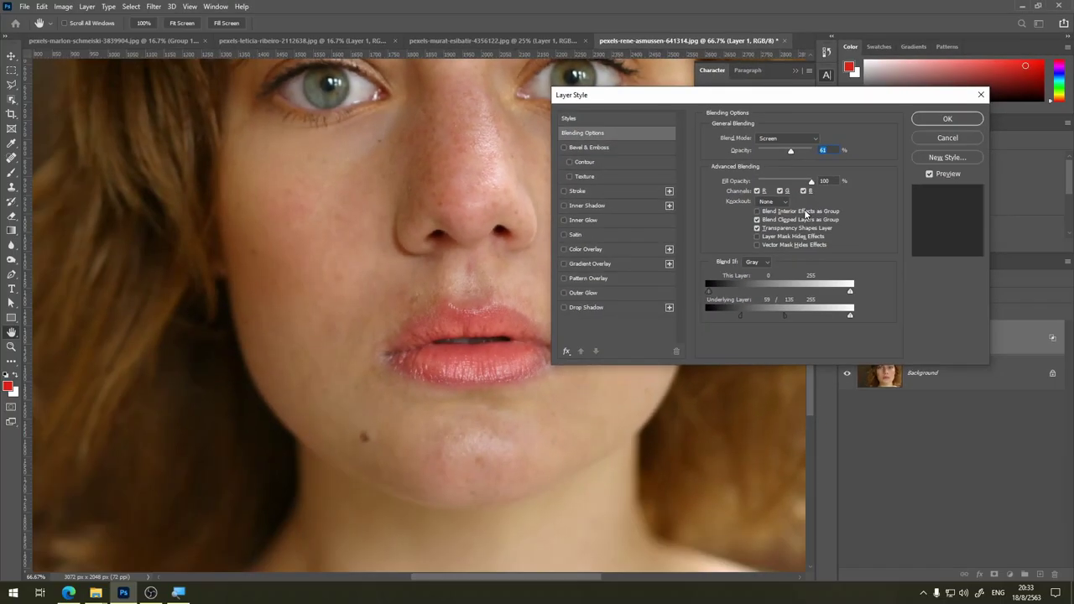
left_click(965, 121)
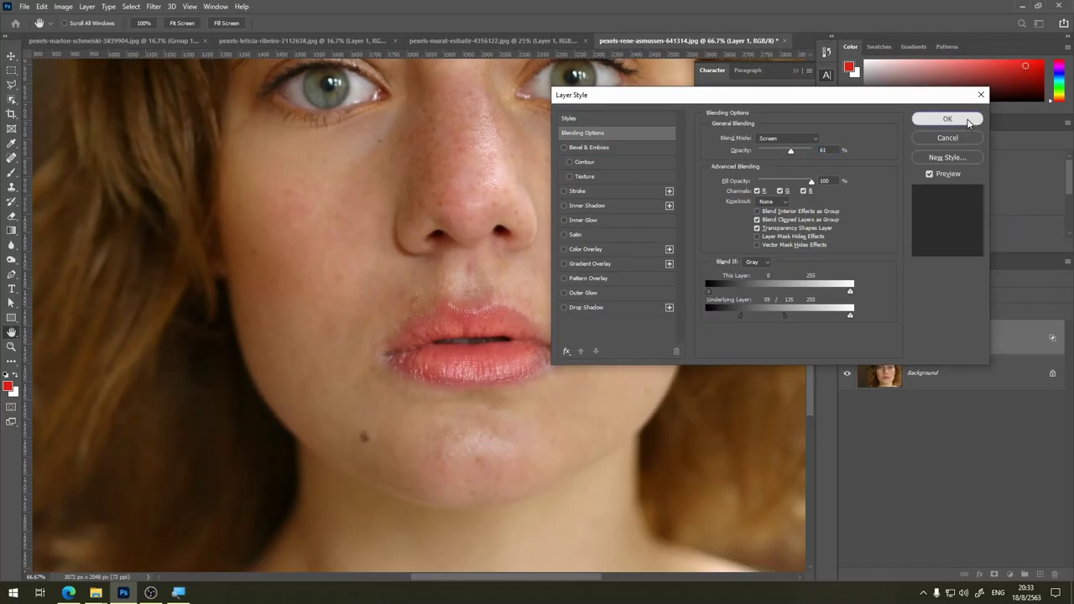
Step: Set Layer 1's opacity to 41%, toggling its visibility to compare the lip tint
left_click(846, 340)
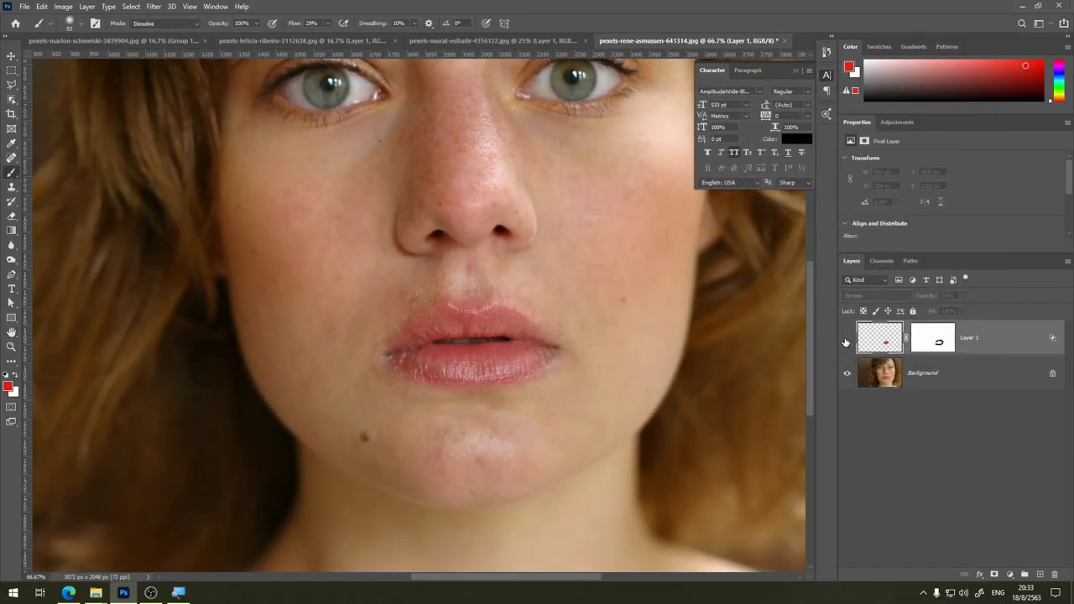
left_click(847, 340)
key("ctrl+minus")
key("ctrl+minus")
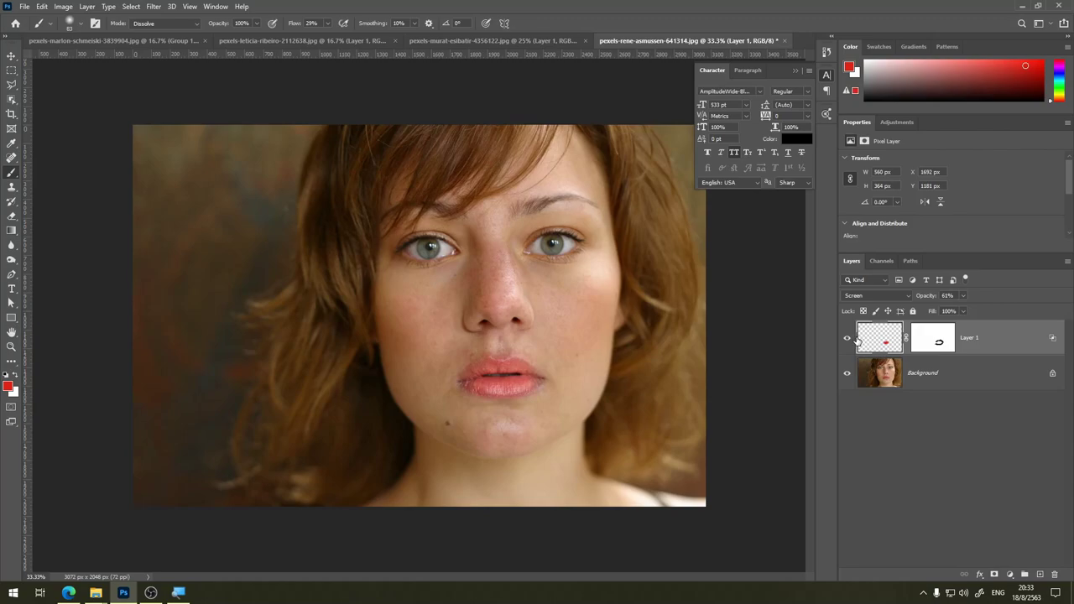
left_click(964, 296)
left_click(946, 311)
key("ctrl+plus")
key("ctrl+plus")
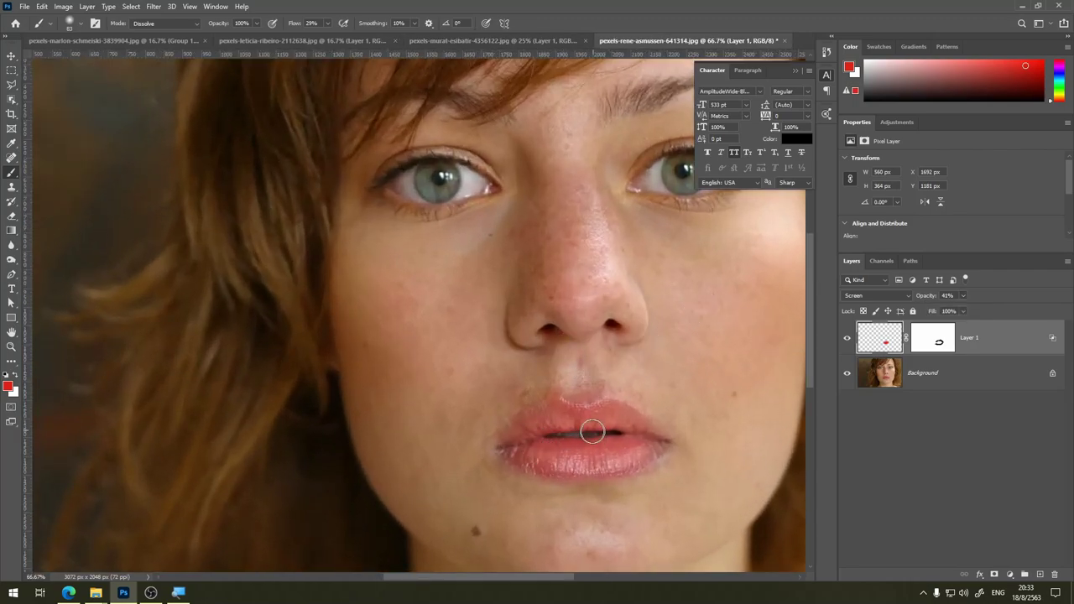
left_click(848, 339)
left_click(848, 340)
Step: Reset Layer 1's Blend If underlying black point to a 63/126 split and apply
right_click(1008, 342)
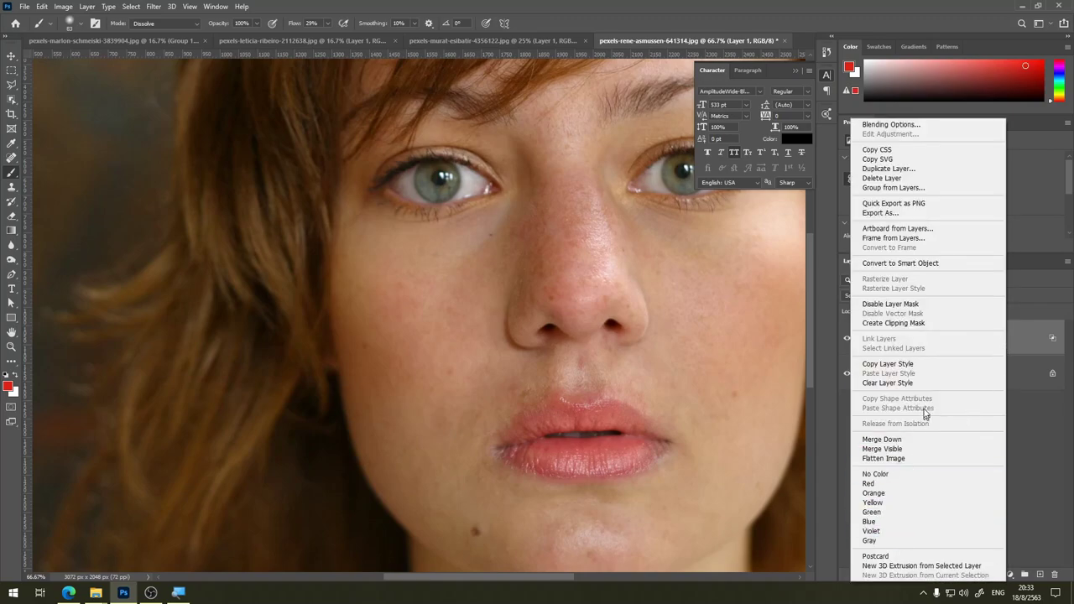
left_click(1024, 340)
double_click(1024, 339)
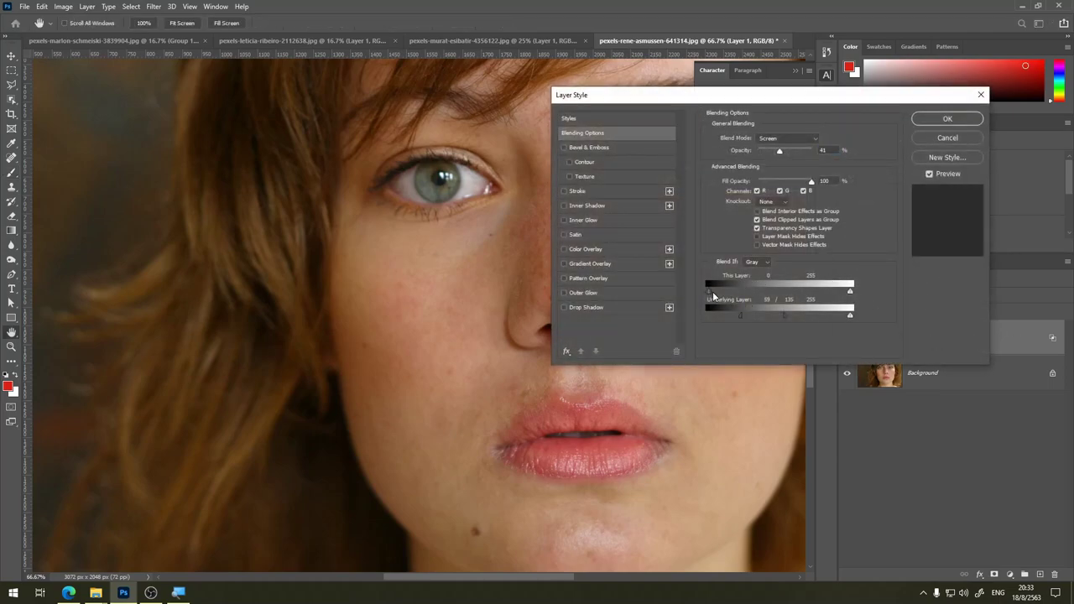
mouse_move(710, 290)
left_mouse_down()
mouse_move(776, 299)
mouse_move(695, 302)
left_mouse_up()
left_click_drag(721, 317, 681, 326)
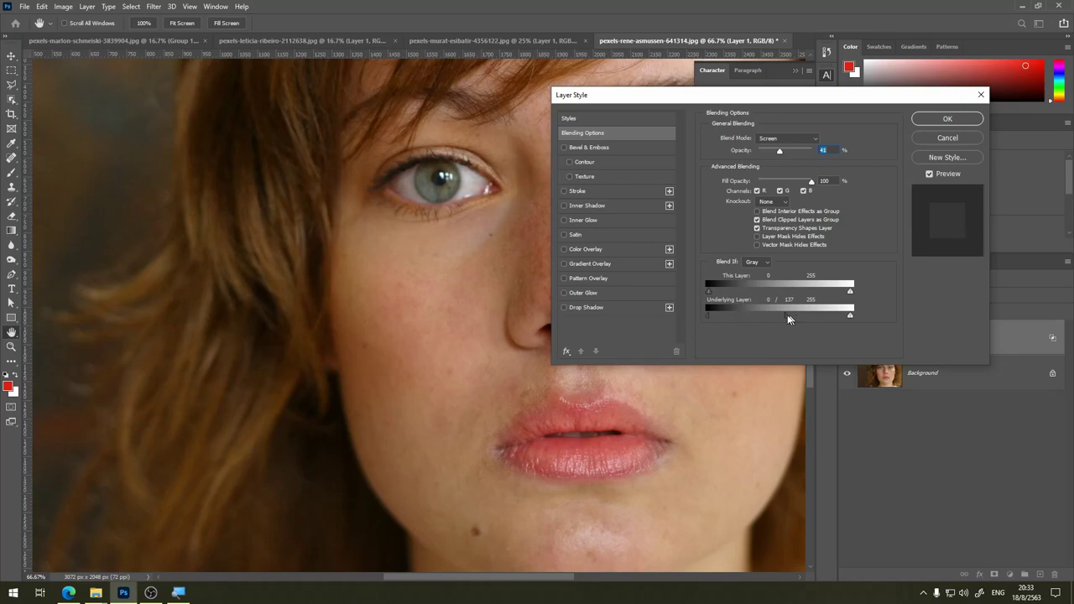
left_click_drag(789, 318, 725, 316)
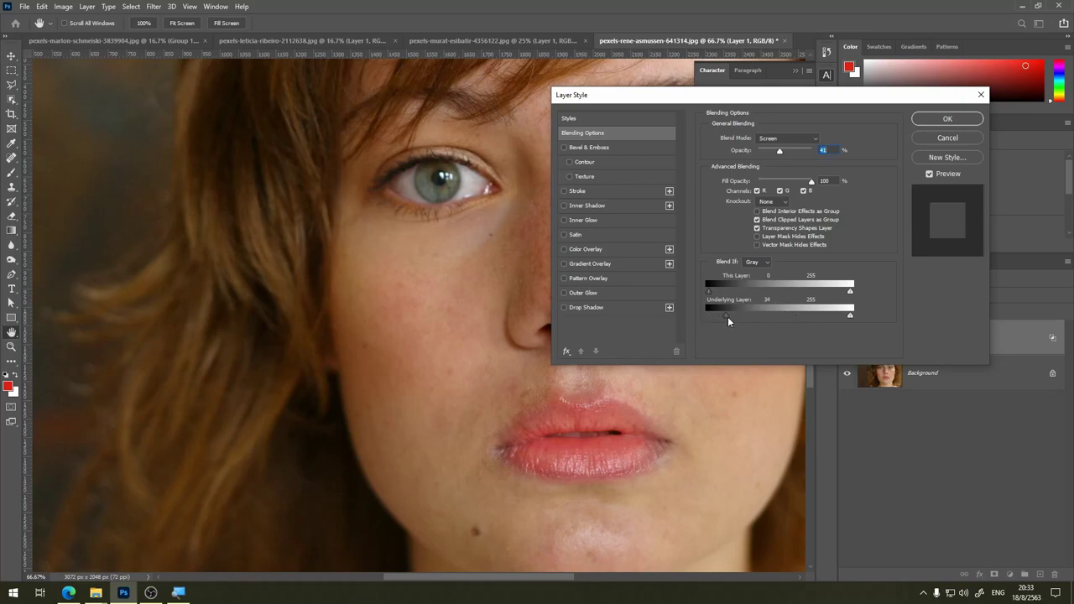
key("alt")
left_click_drag(730, 315, 751, 313)
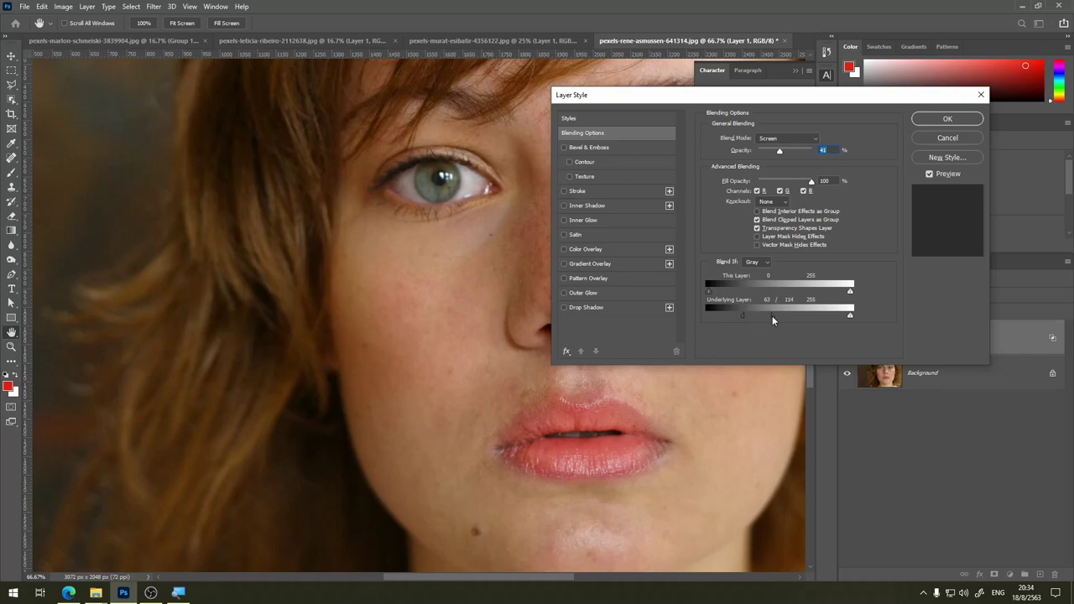
left_click(959, 119)
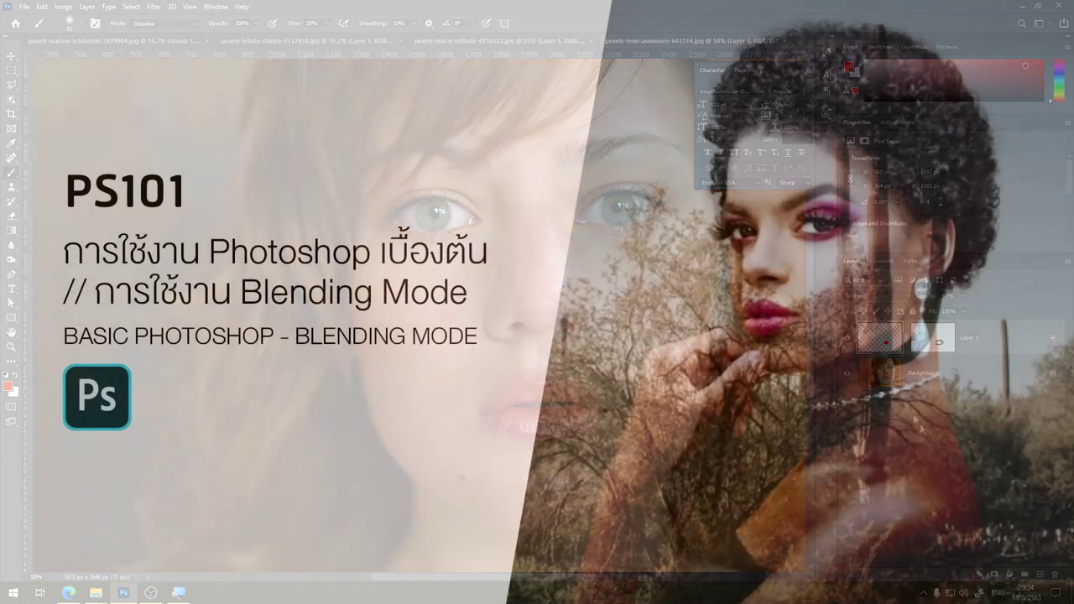